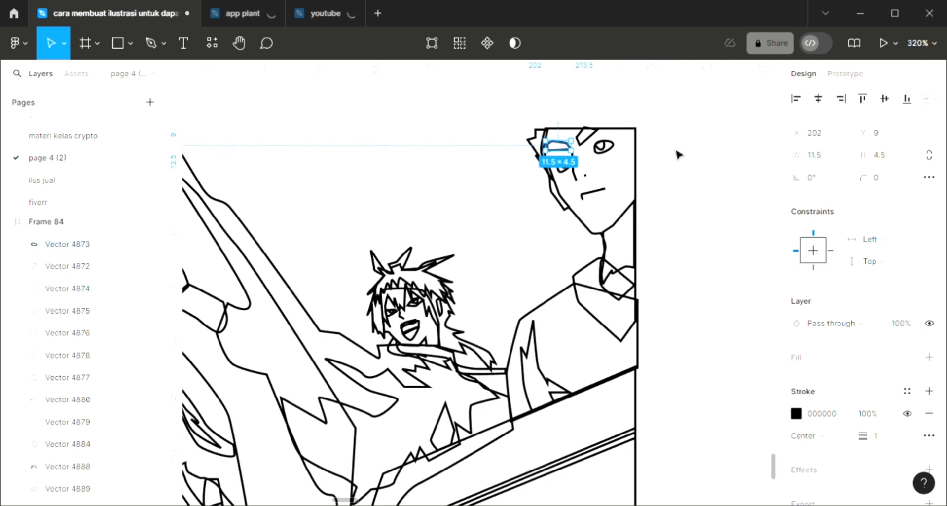
- Add a dark maroon 3D1111 fill to the left-hand eyebrow of the man in the corner of the frame
scroll(679, 155, up, 2)
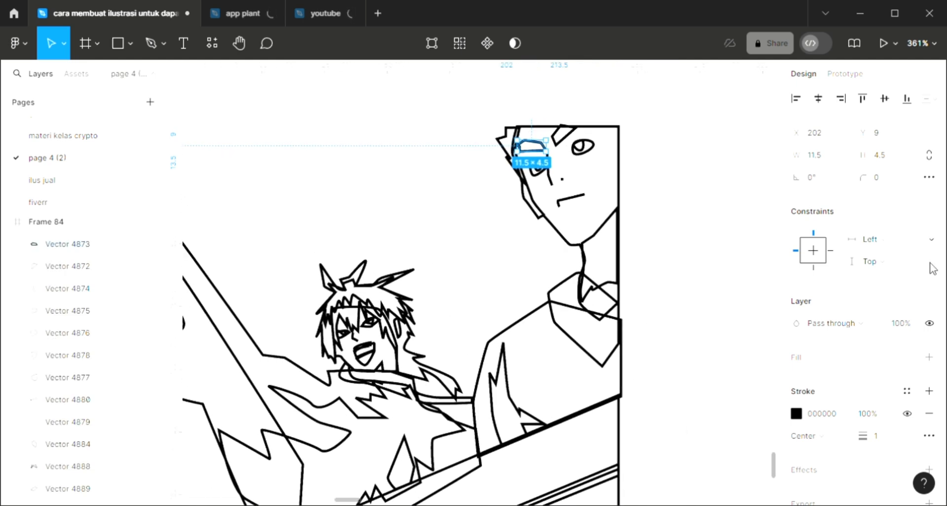
click(826, 348)
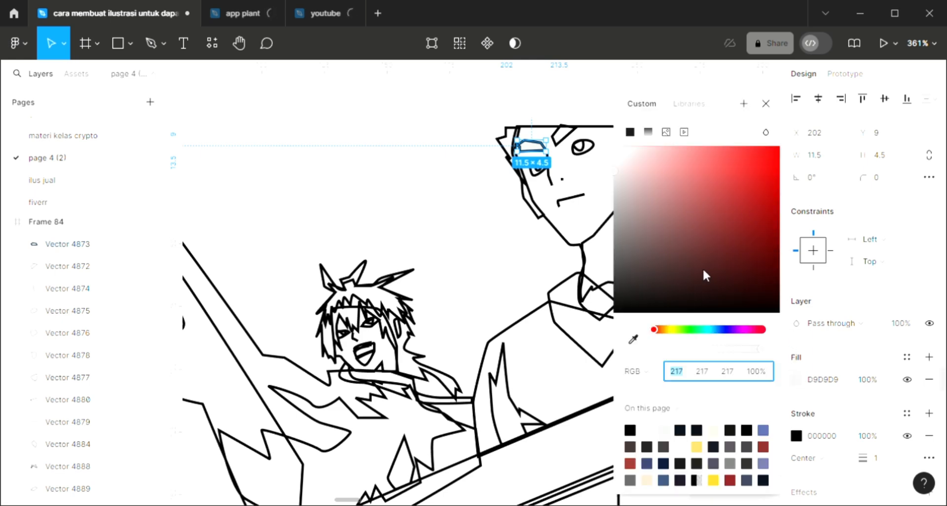
click(734, 273)
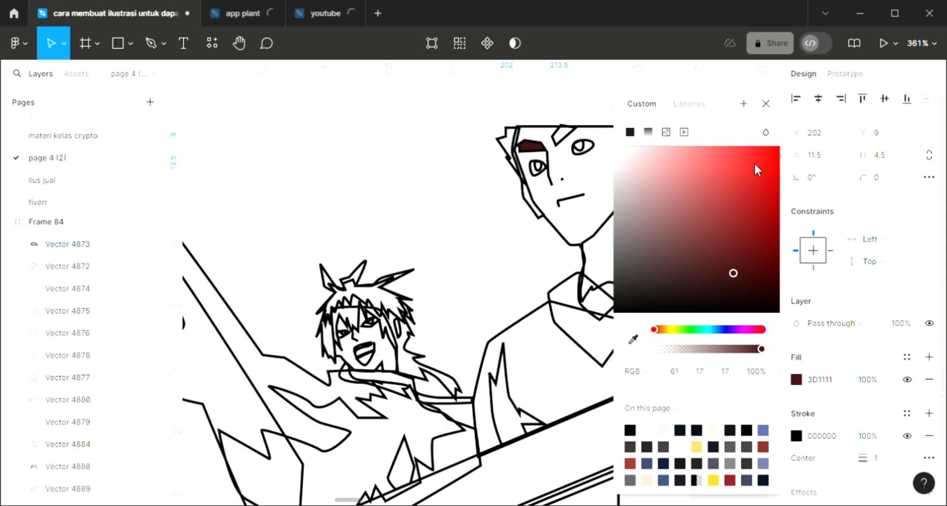
click(766, 104)
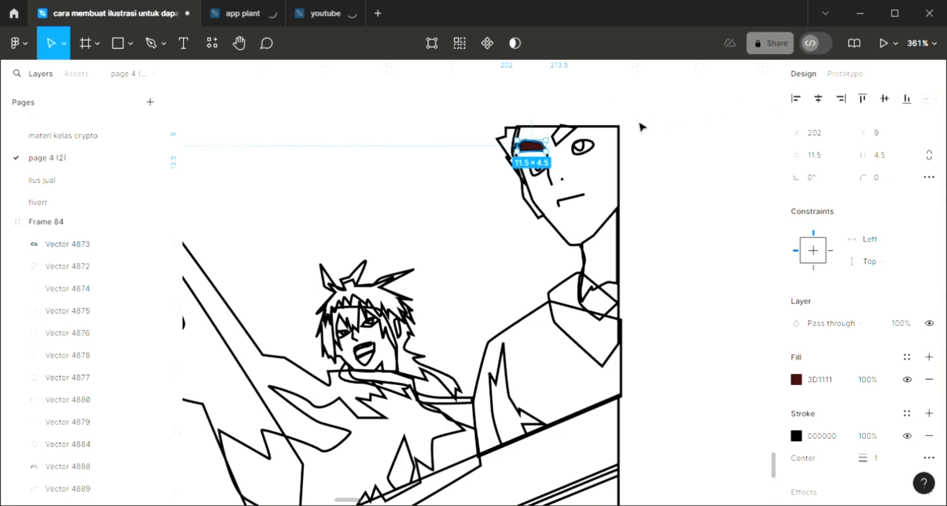
- Add a fill to the man's right-hand eyebrow and match it to the maroon sampled from the other eyebrow
click(563, 134)
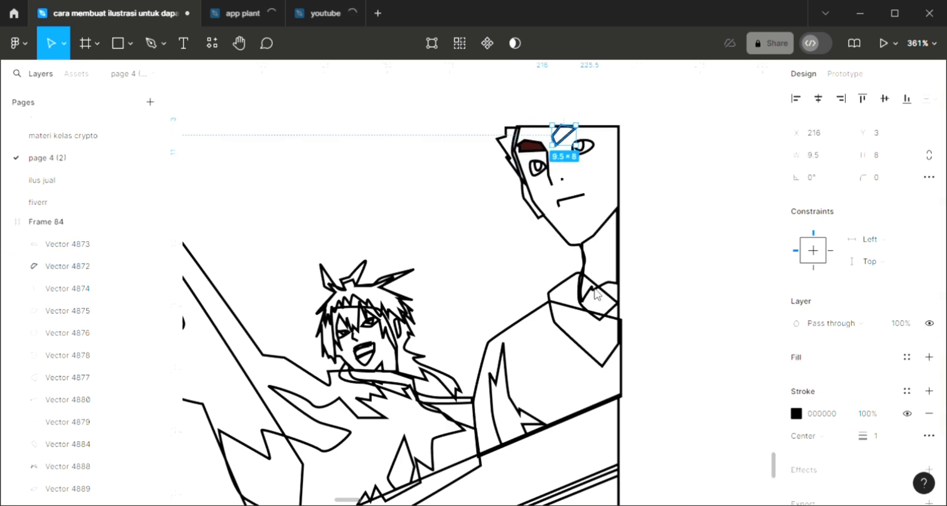
scroll(596, 295, right, 1)
key(i)
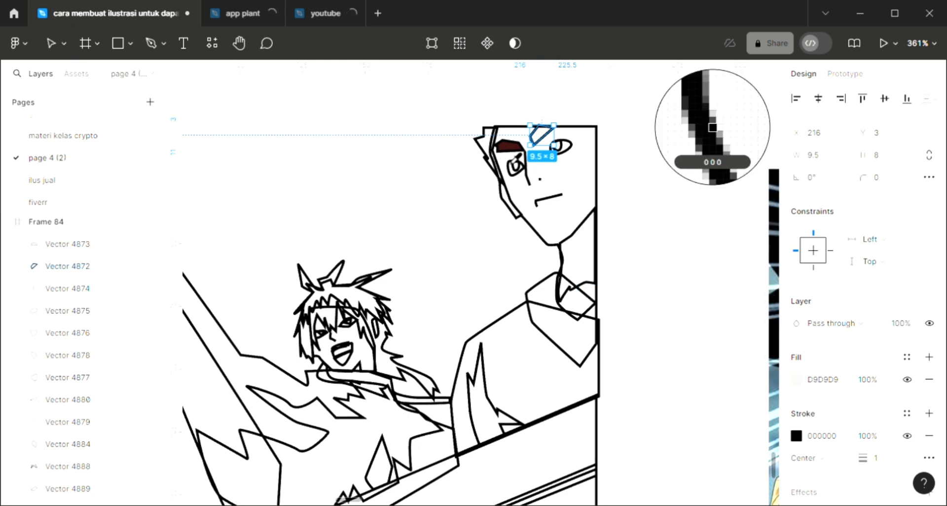
click(511, 146)
- Add a fill to the man's hair shape, match it to the eyebrows' 3D1111 maroon, and deselect it
click(484, 153)
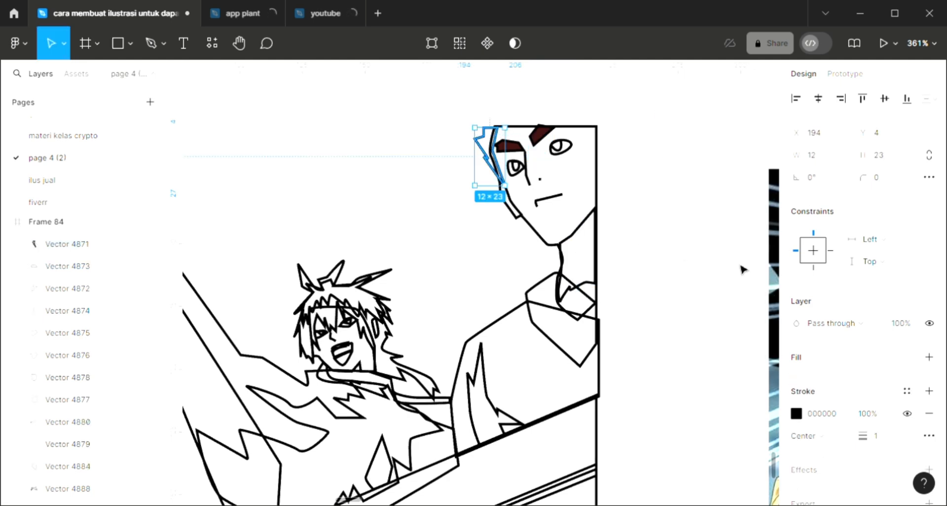
click(929, 356)
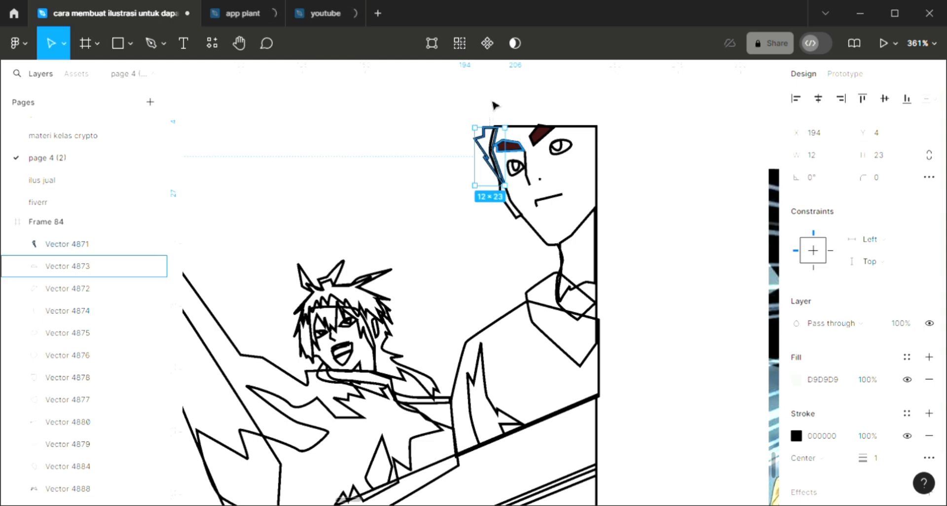
key(i)
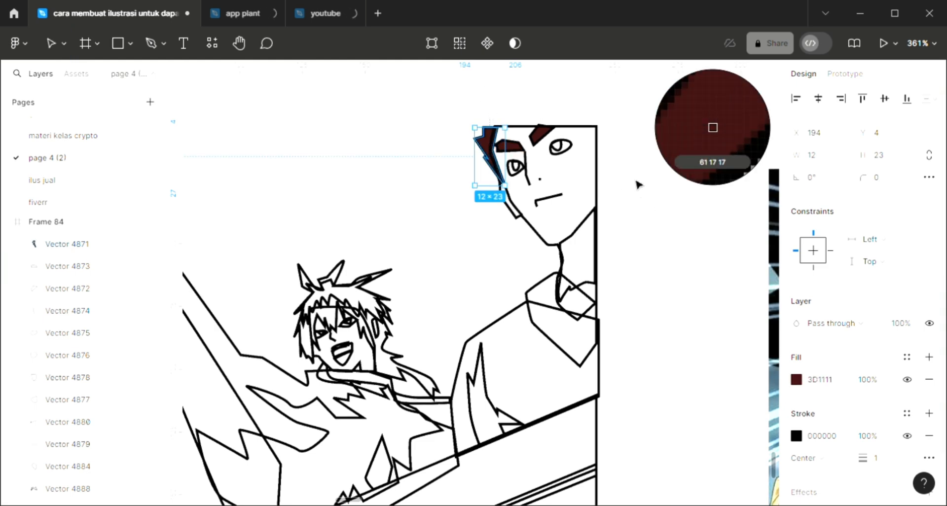
key(Escape)
key(Escape)
- Add a fill to the iris of the man's right-hand eye and sample the eyebrow's 3D1111 colour for it
scroll(607, 145, up, 3)
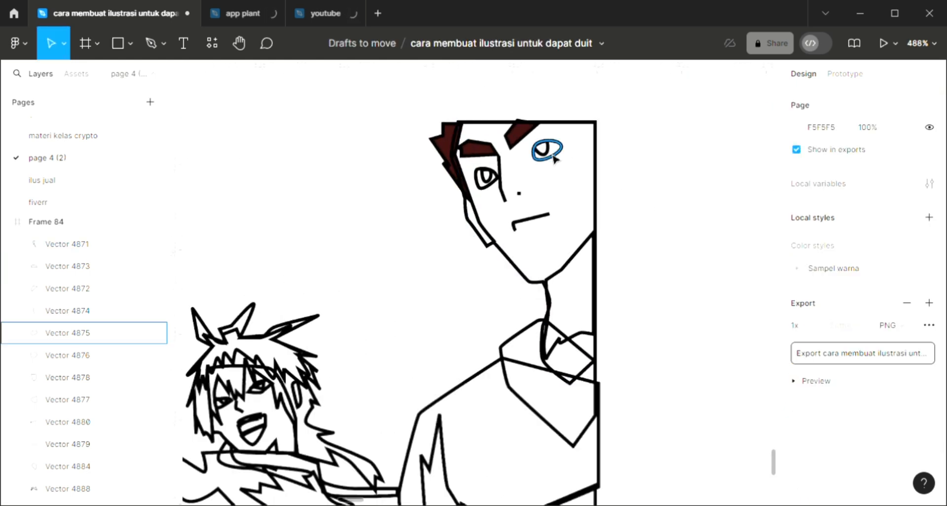
click(542, 148)
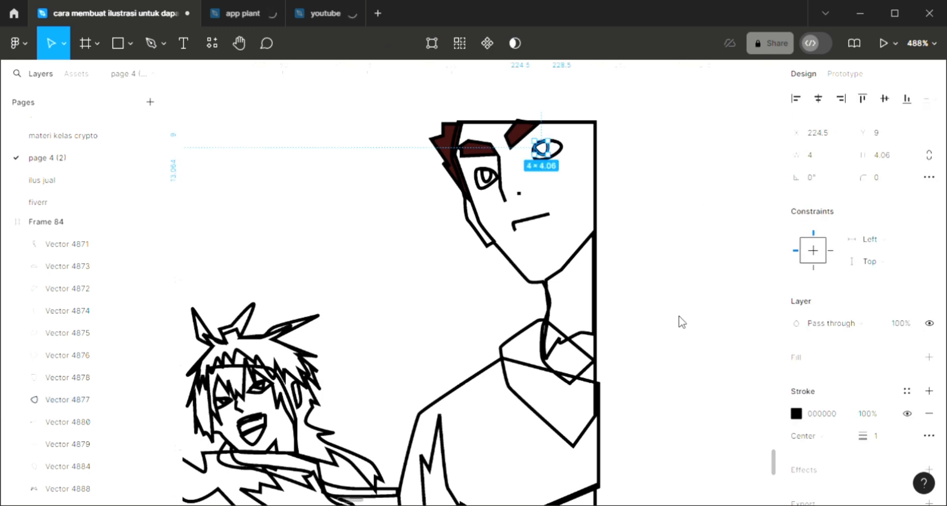
key(i)
scroll(571, 272, down, 2)
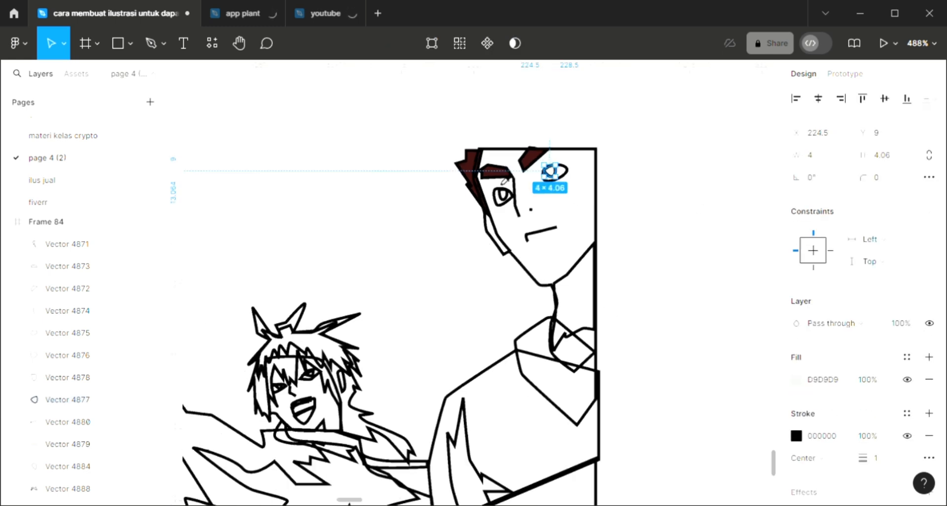
key(i)
click(501, 177)
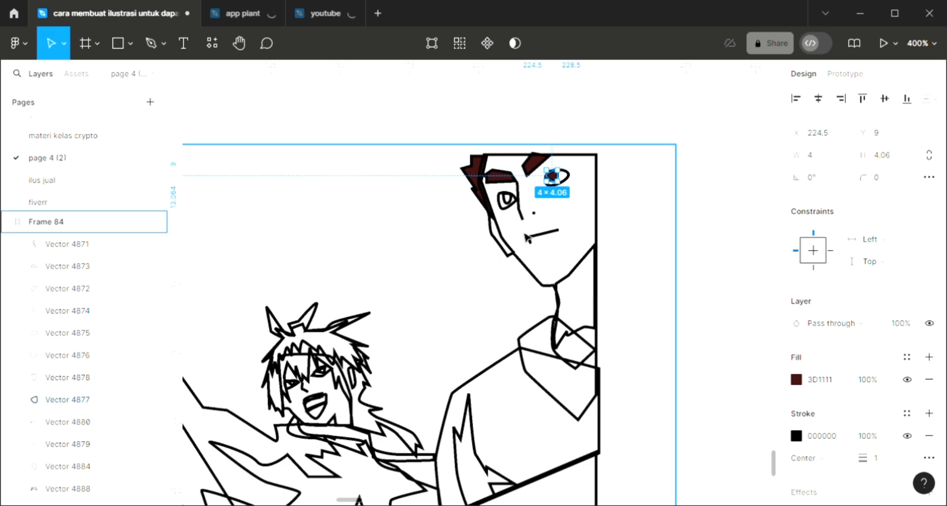
- Fill the iris of the man's left-hand eye with the maroon sampled from his hair
scroll(526, 238, up, 2)
scroll(510, 222, up, 1)
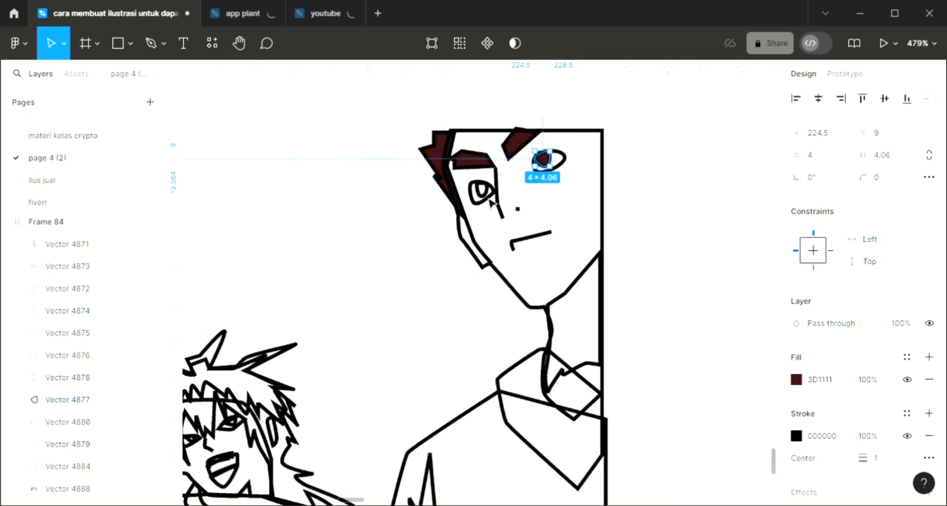
click(483, 192)
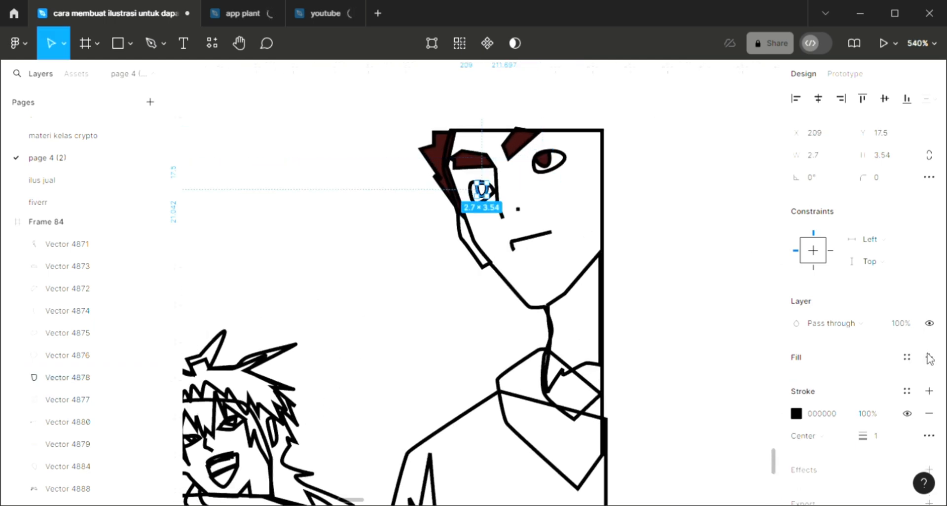
key(i)
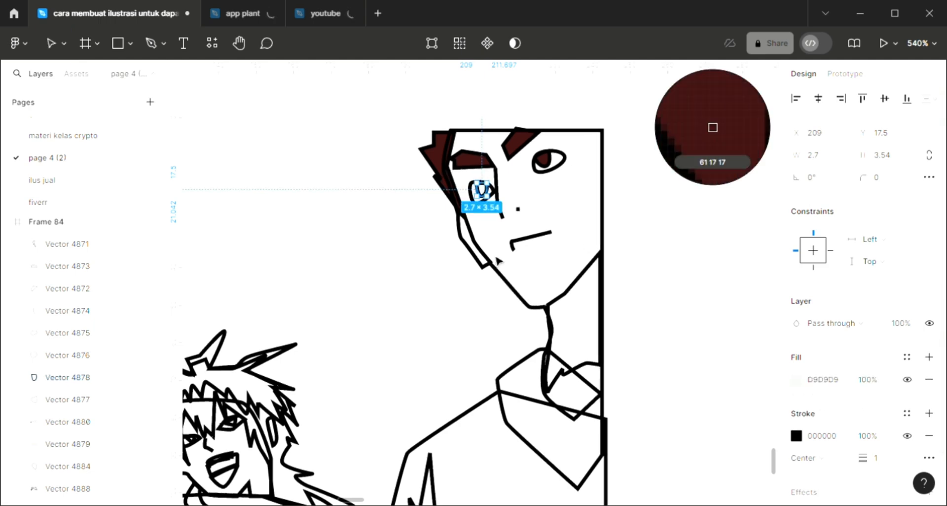
click(448, 183)
- Add a fill to the man's face and neck outline and send the shape behind the facial features
click(507, 283)
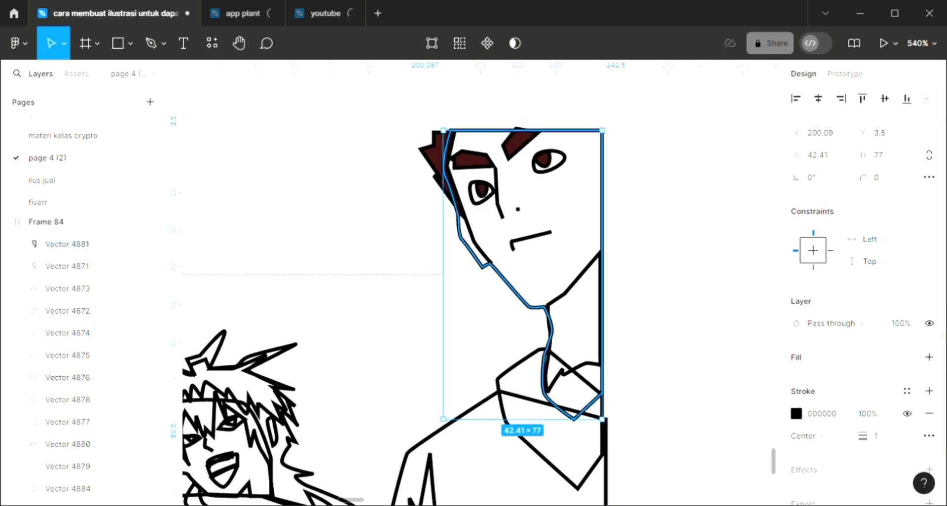
click(930, 357)
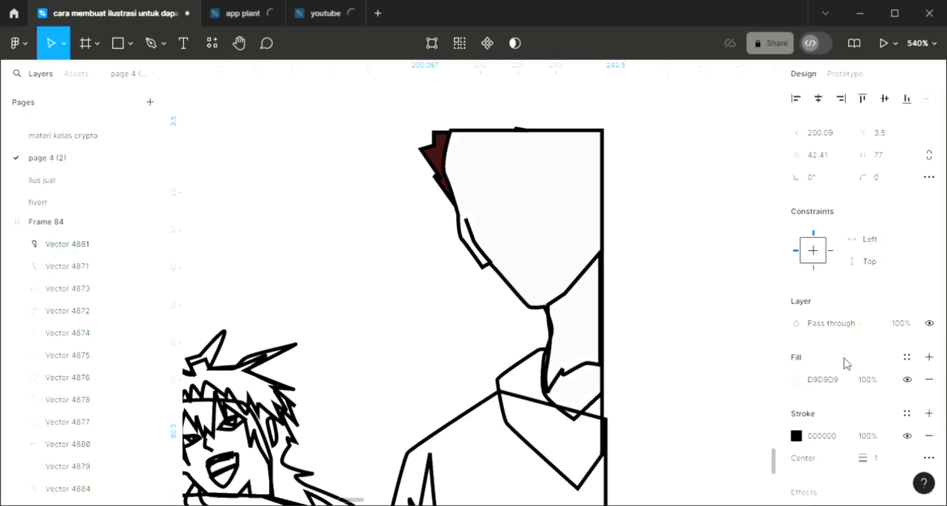
scroll(600, 309, down, 2)
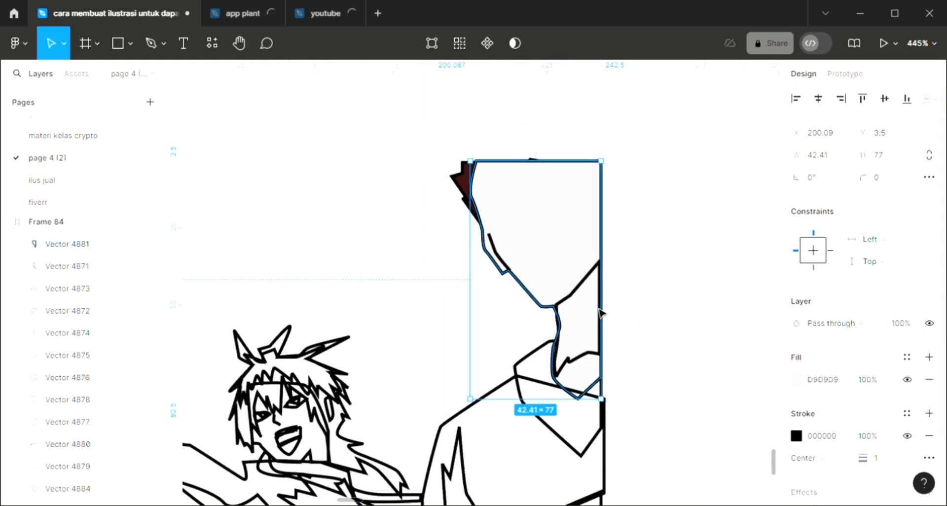
key([)
- Sample the cream palette swatch for the man's face and neck fill, and adjust the colour to F2D5C6
scroll(599, 310, down, 3)
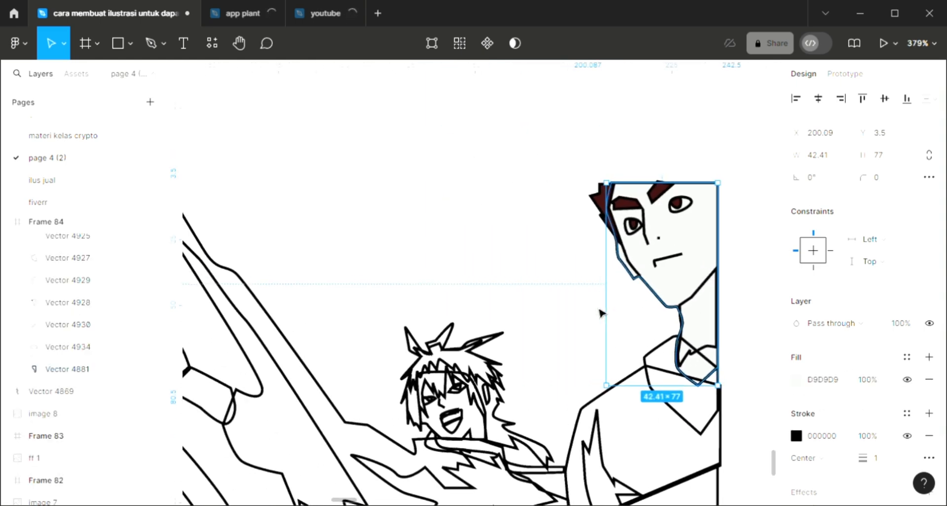
scroll(599, 311, down, 1)
scroll(600, 312, left, 6)
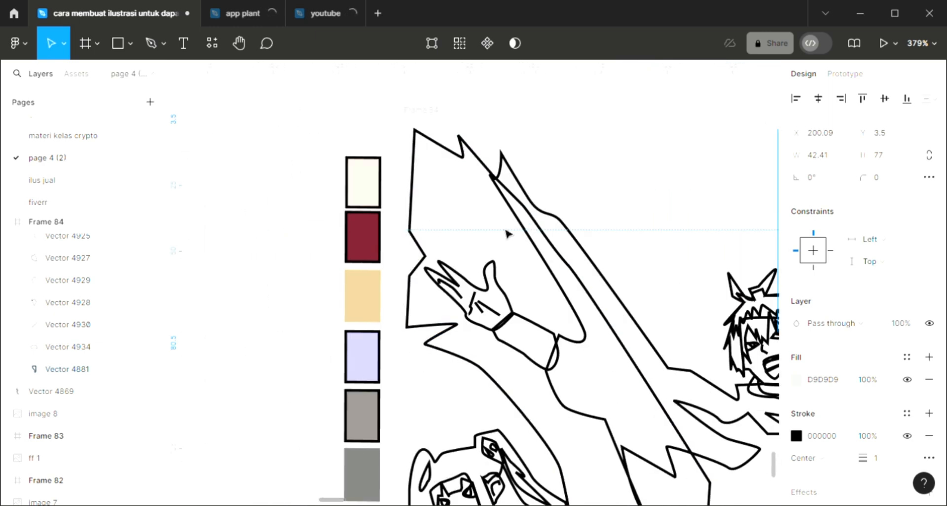
key(i)
click(373, 189)
scroll(375, 190, right, 7)
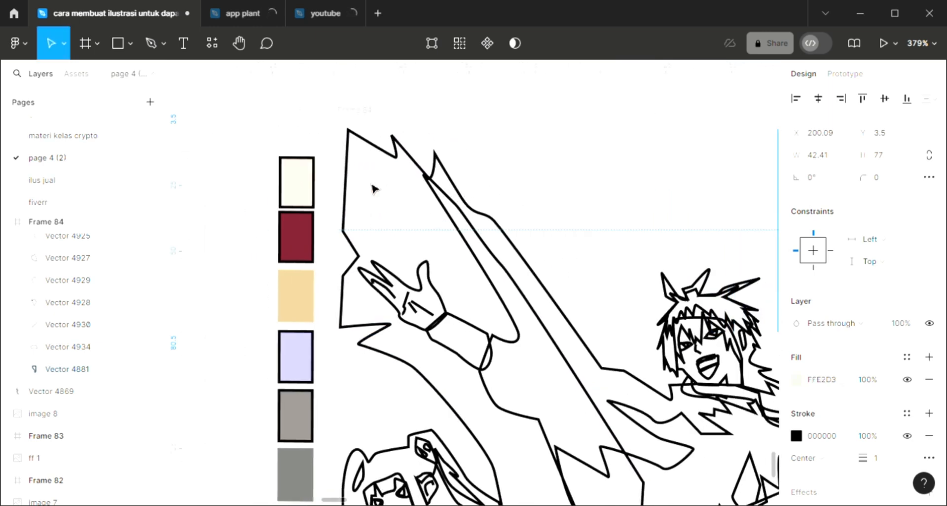
scroll(380, 193, right, 1)
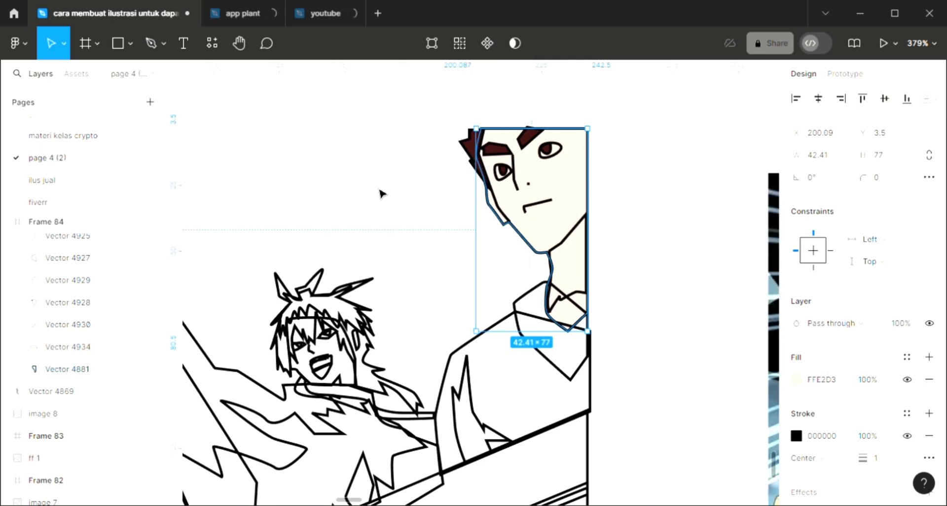
click(796, 380)
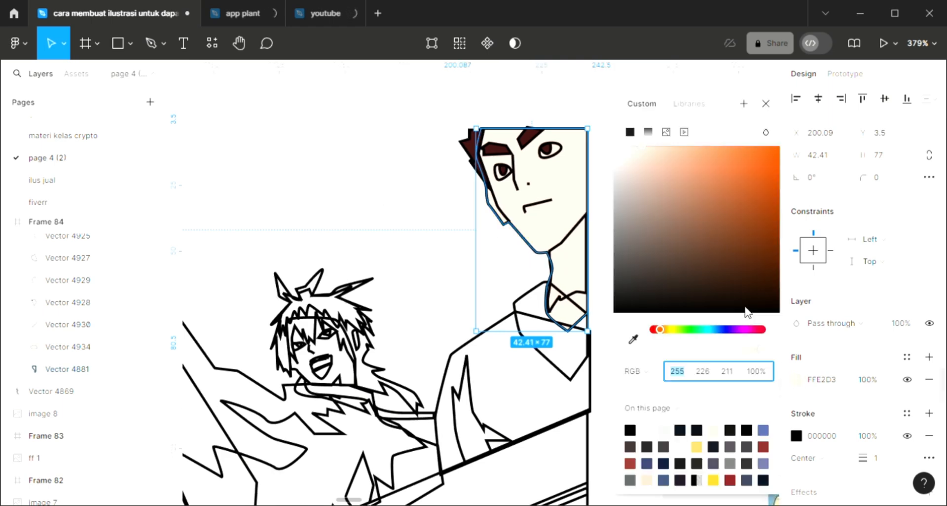
click(644, 158)
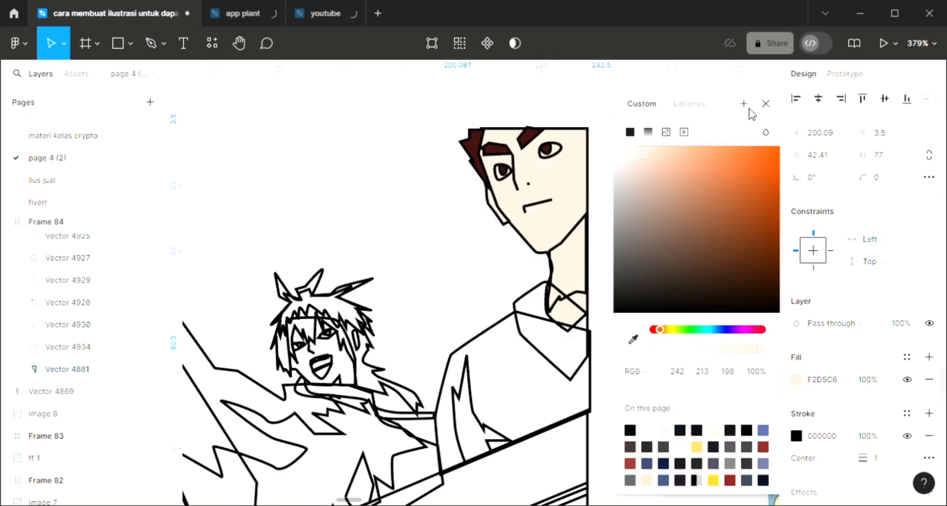
click(764, 105)
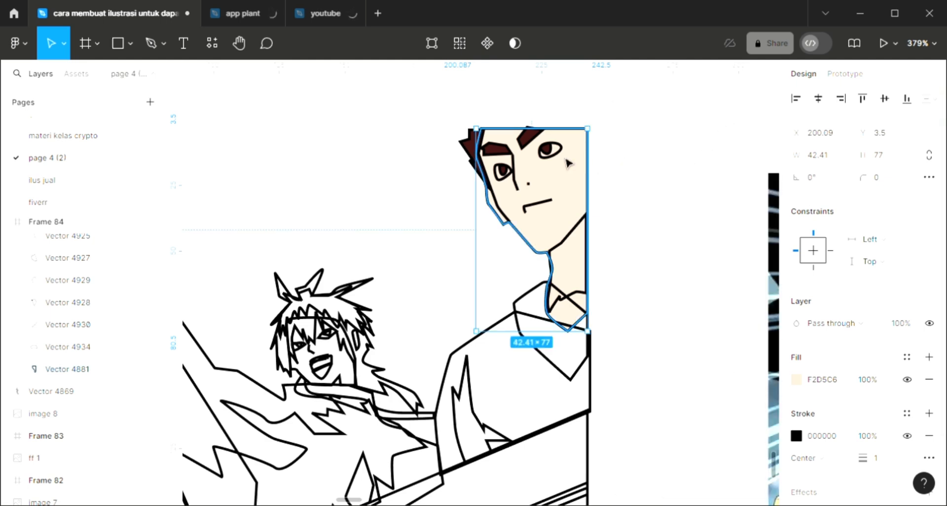
- Add a fill to the outline of the man's right-hand eye, send it to the back, and deselect it
click(550, 150)
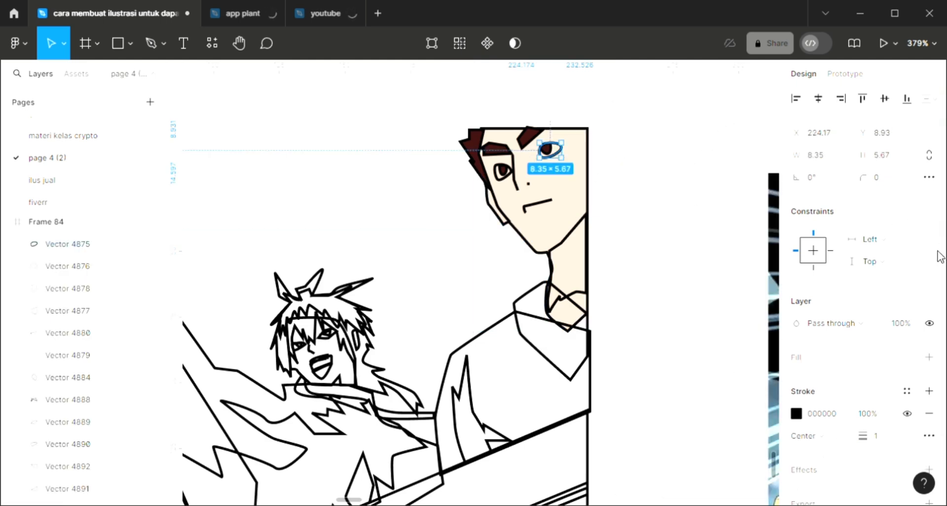
click(928, 357)
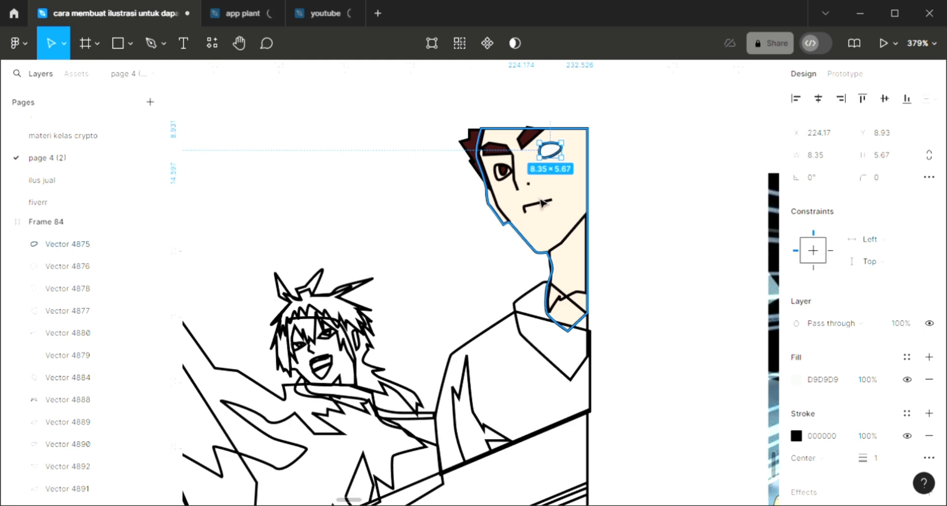
key(ctrl+bracketleft)
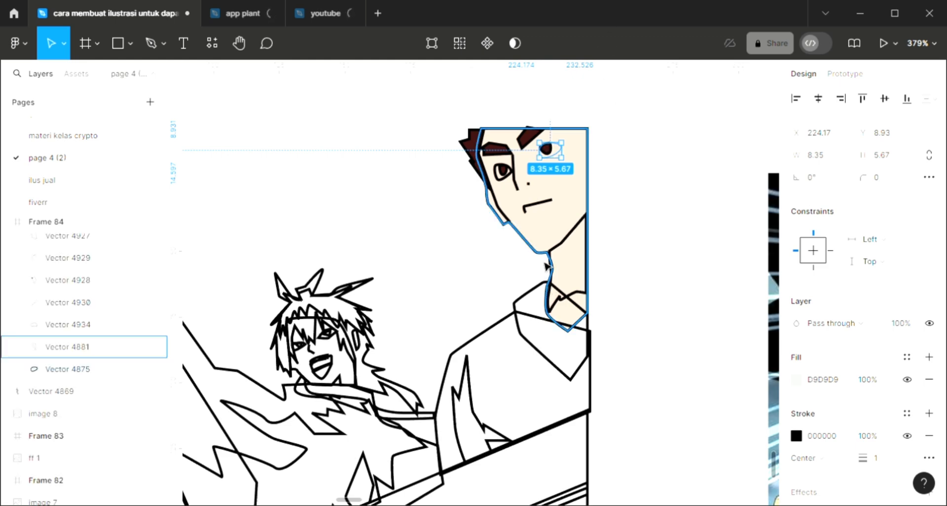
key(Escape)
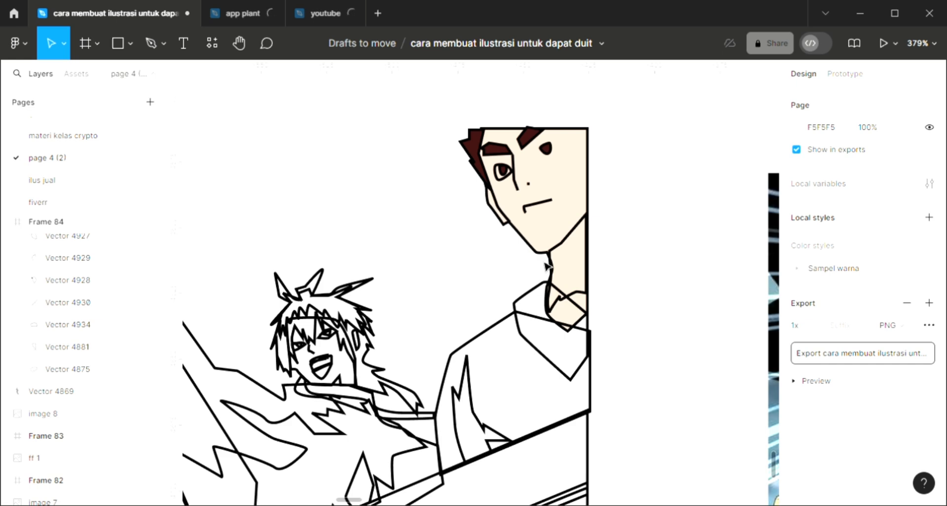
- Send the man's face shape behind the right-hand eye outline and set that eye's fill to FFFFFF
click(544, 259)
key(ctrl+bracketleft)
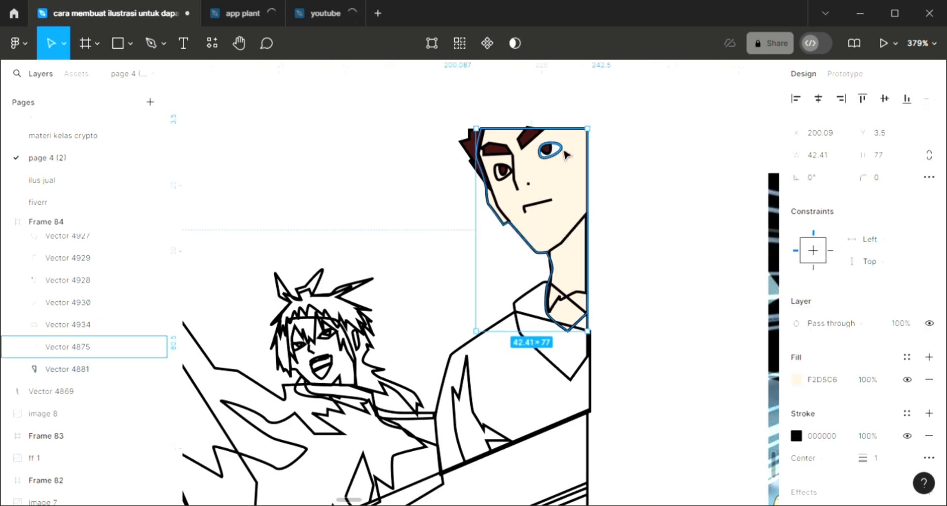
click(549, 156)
click(506, 182)
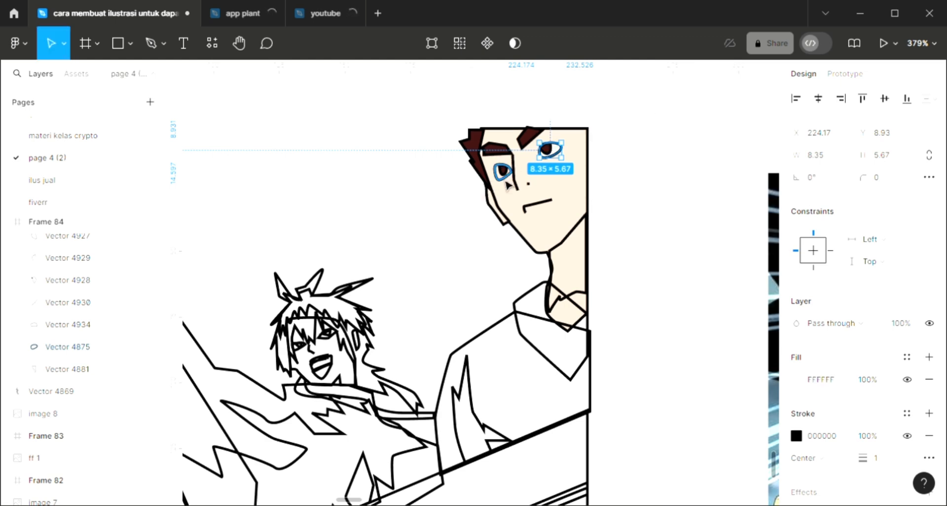
- Add a fill to the man's left-hand eye outline, send it to the back, and sample white FFFFFF for it
click(502, 179)
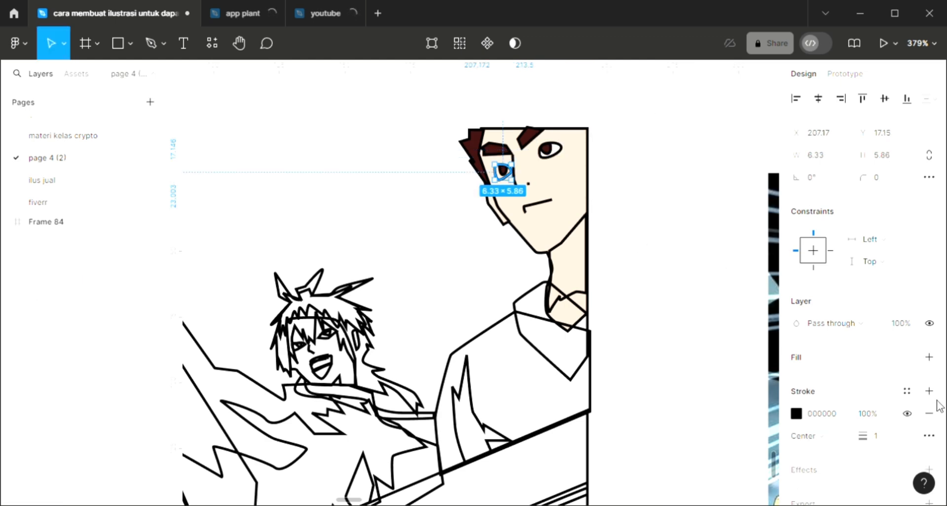
click(930, 357)
key([)
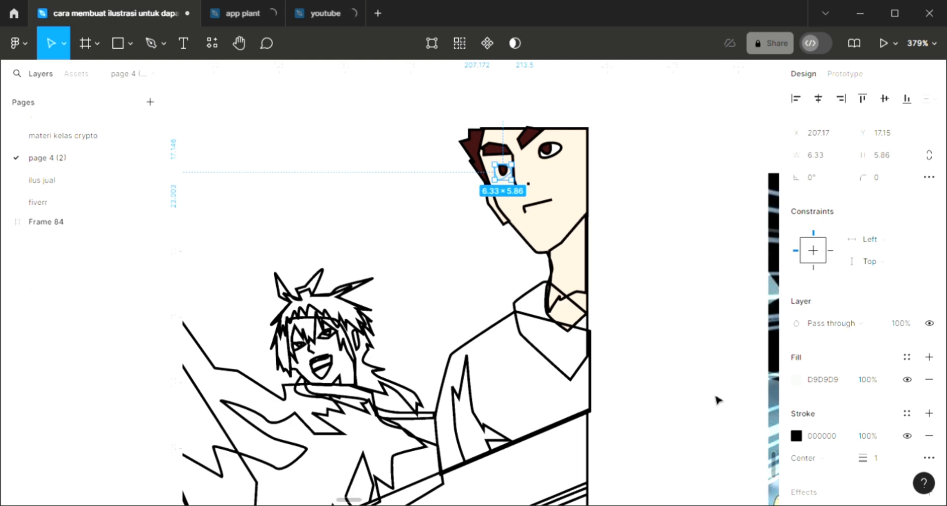
key(i)
click(514, 269)
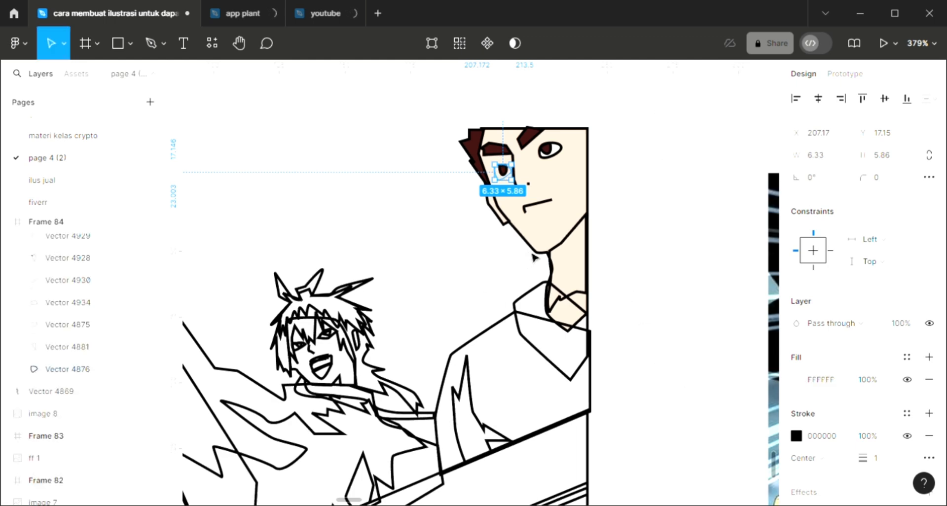
- Send the man's face and neck shape to the back so it sits behind his left-hand eye
click(535, 253)
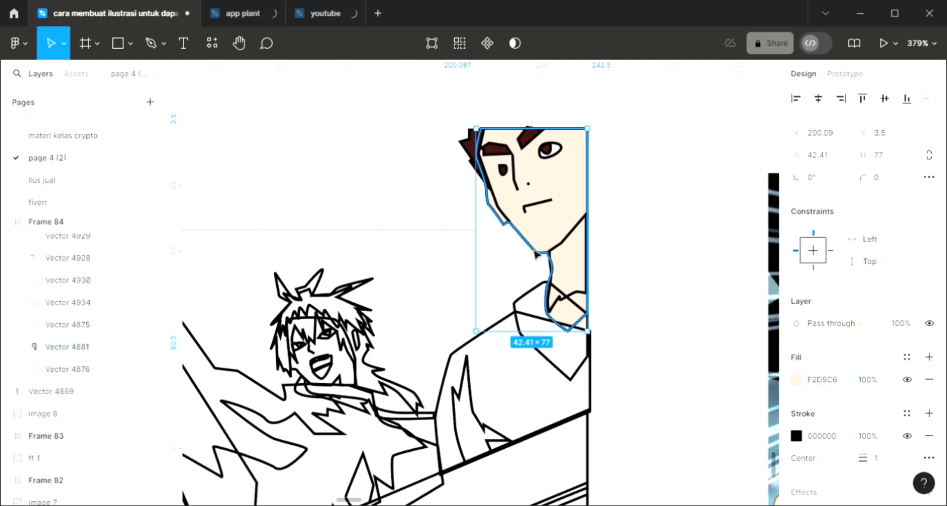
key([)
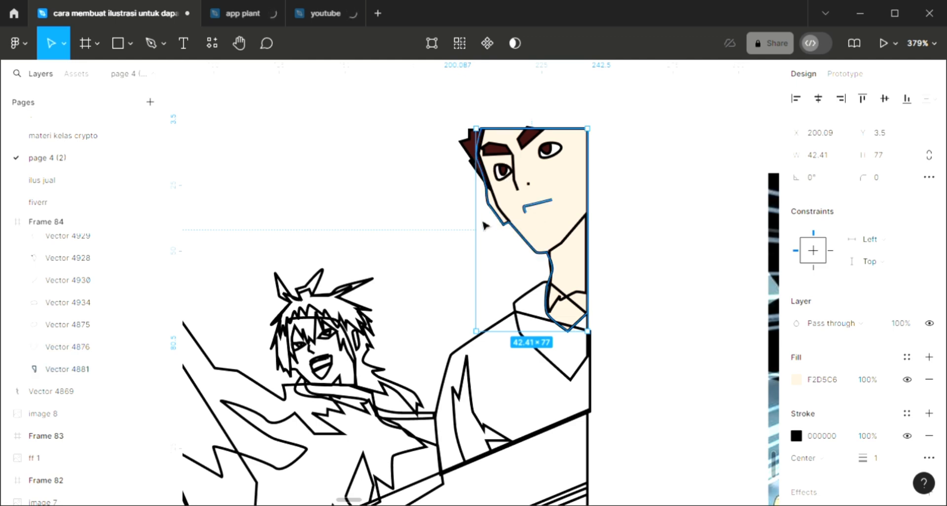
- Add a fill to the man's collar outline and sample the dark navy palette swatch 080F19 for it
click(542, 371)
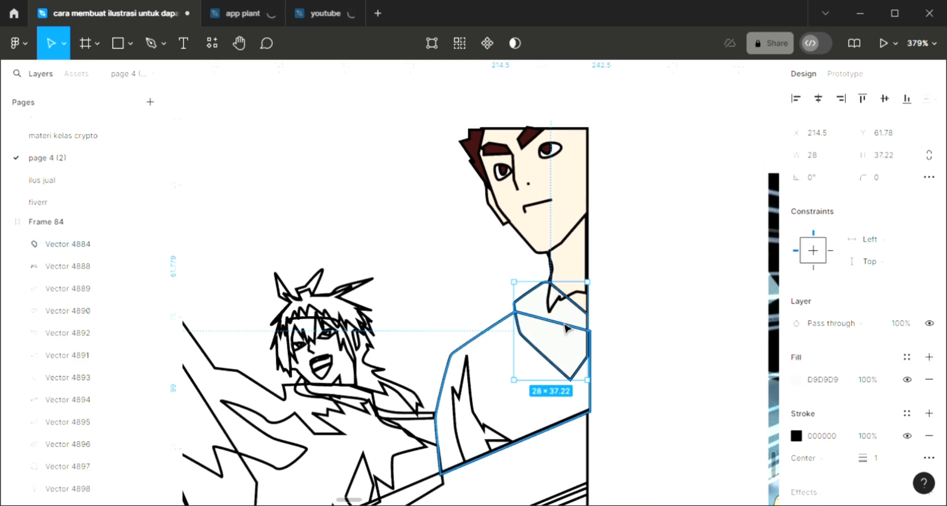
key(i)
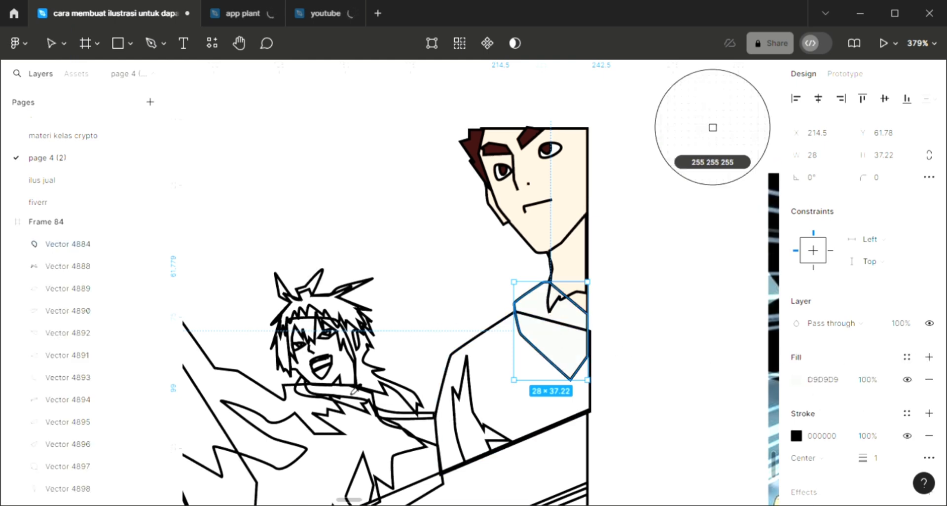
scroll(566, 337, left, 4)
scroll(354, 389, left, 7)
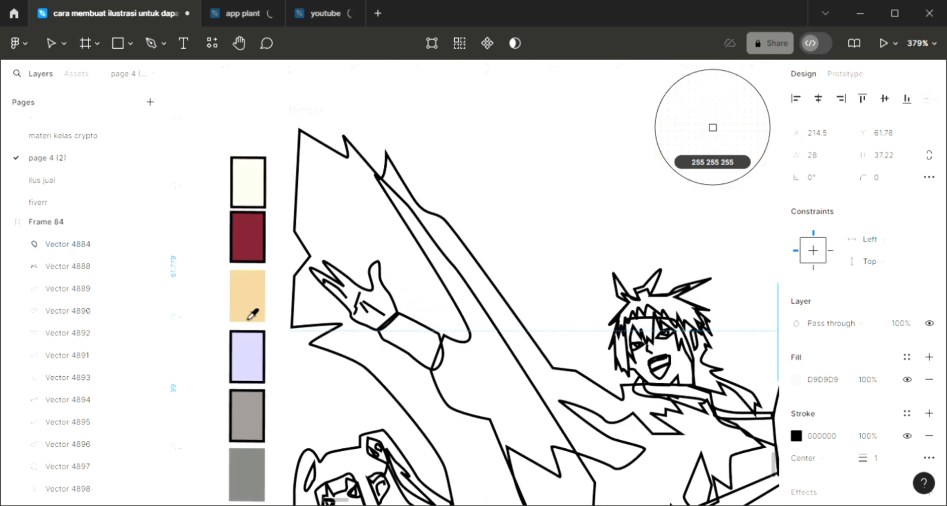
scroll(240, 301, down, 4)
scroll(266, 414, down, 2)
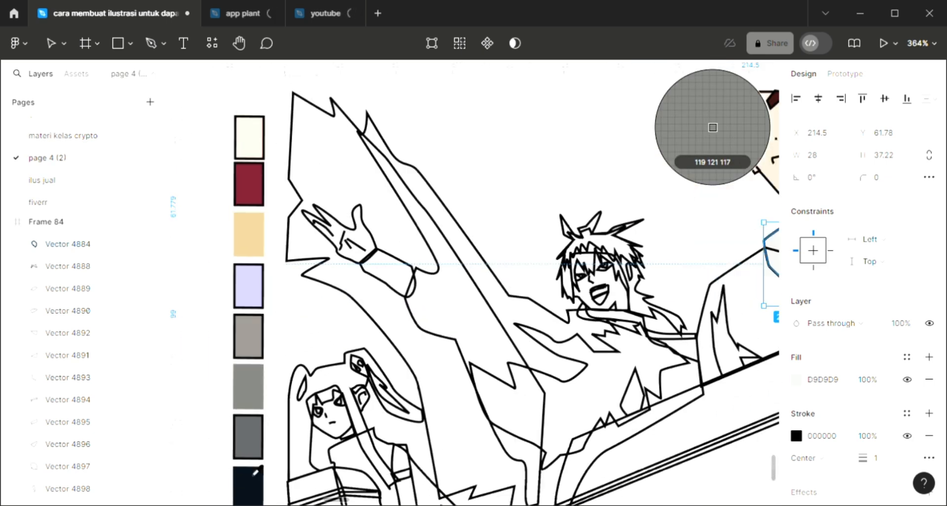
click(248, 494)
scroll(365, 390, right, 8)
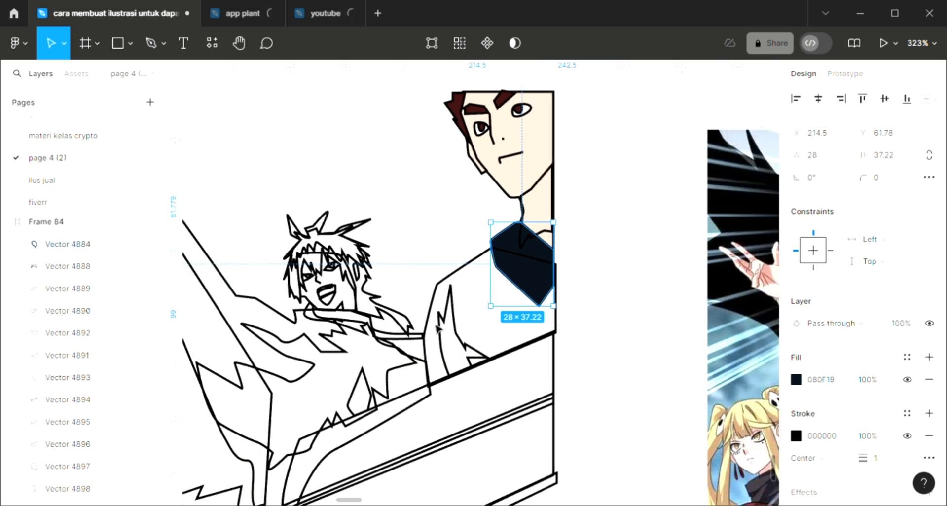
- Add a D9D9D9 fill to the outline of the man's jacket below the collar
click(484, 293)
scroll(484, 293, up, 2)
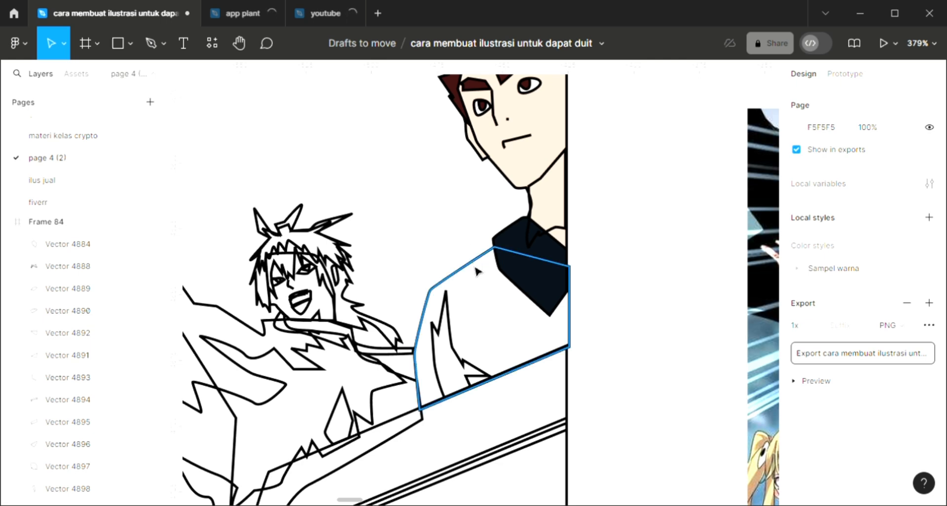
scroll(677, 324, up, 1)
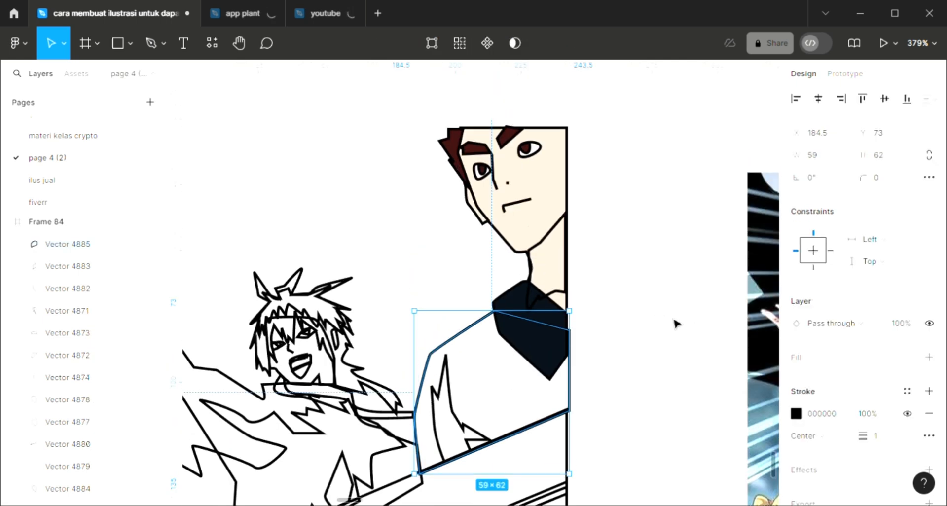
click(929, 357)
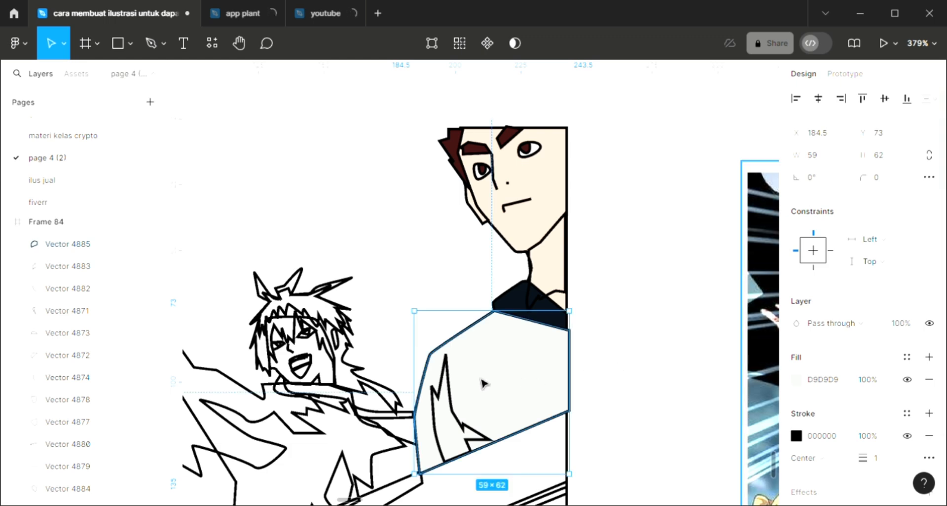
- Add a fill to the jagged fold shape on the man's jacket, sample the collar's dark navy for it, and deselect
scroll(482, 383, down, 3)
scroll(483, 383, left, 2)
scroll(482, 383, right, 1)
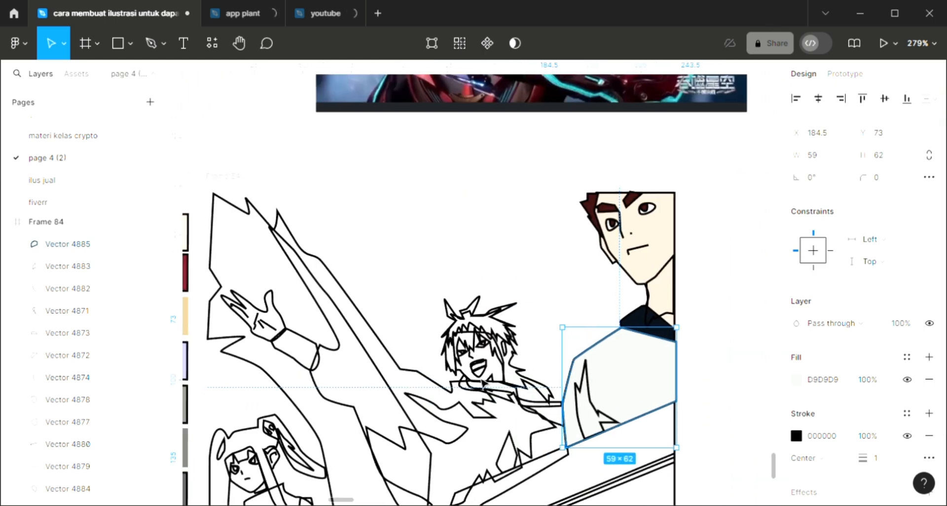
scroll(482, 383, down, 1)
scroll(599, 384, up, 2)
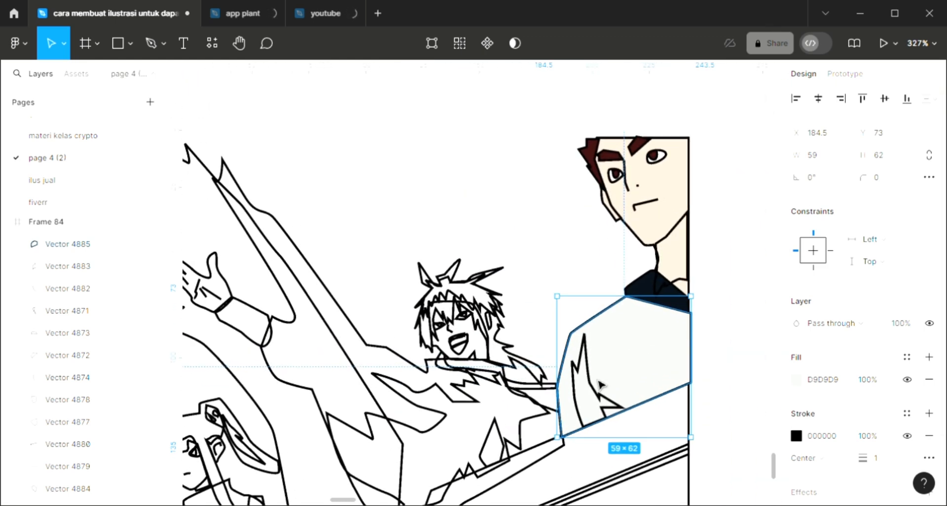
click(605, 403)
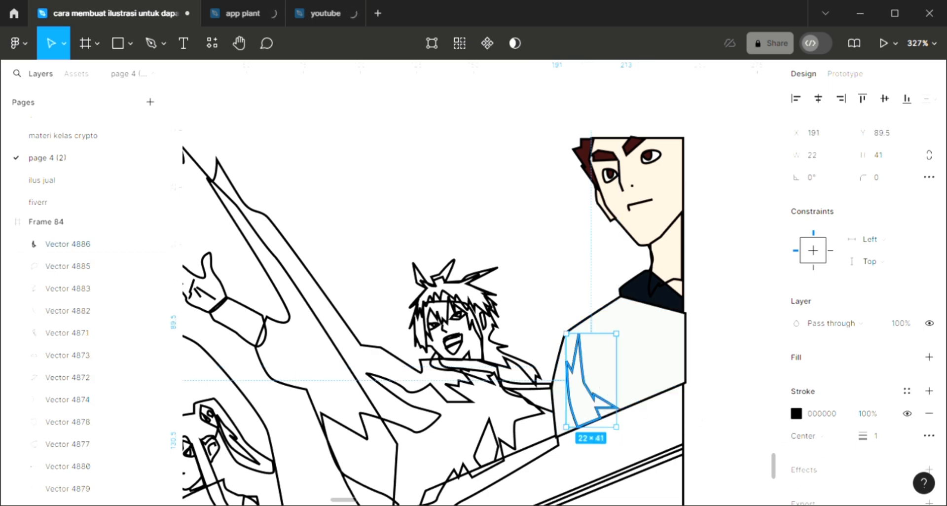
click(838, 352)
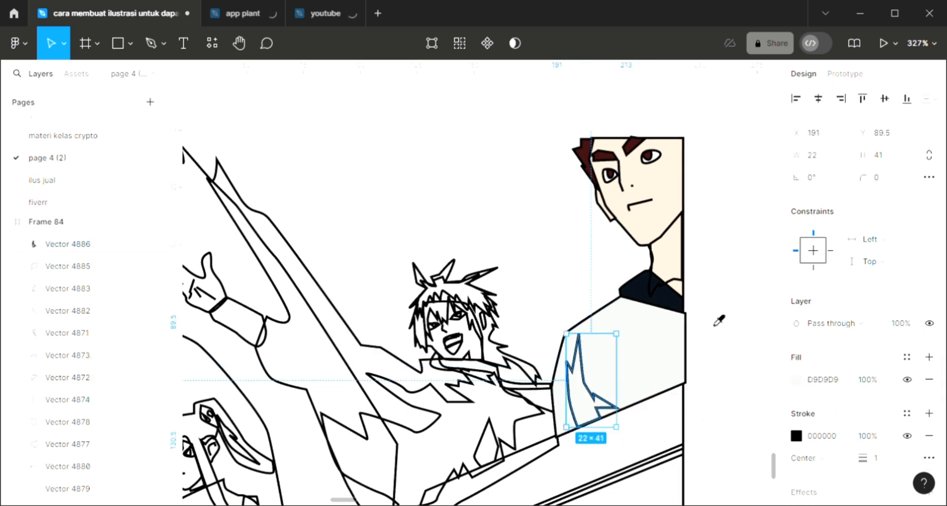
key(i)
click(672, 311)
click(689, 393)
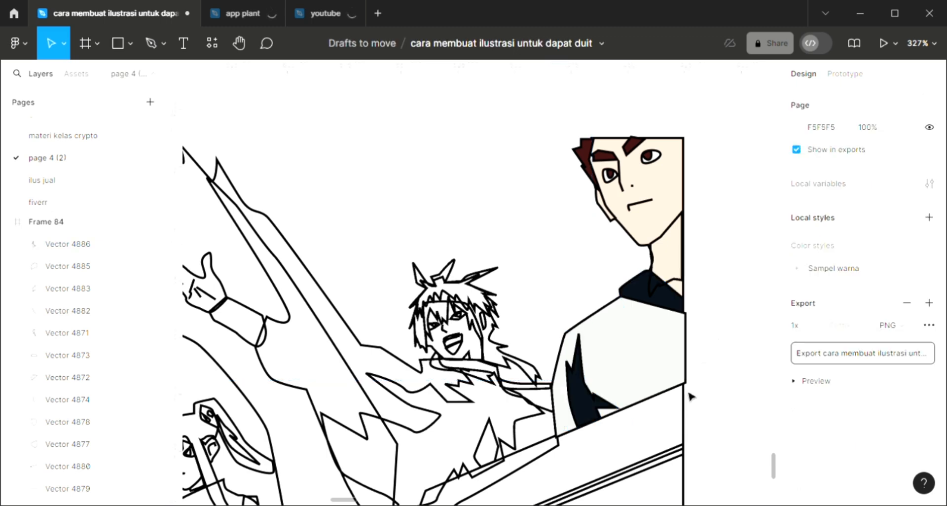
- Add a D9D9D9 fill to the front hair outline of the spiky-haired character in the middle
scroll(688, 400, left, 3)
scroll(586, 397, down, 2)
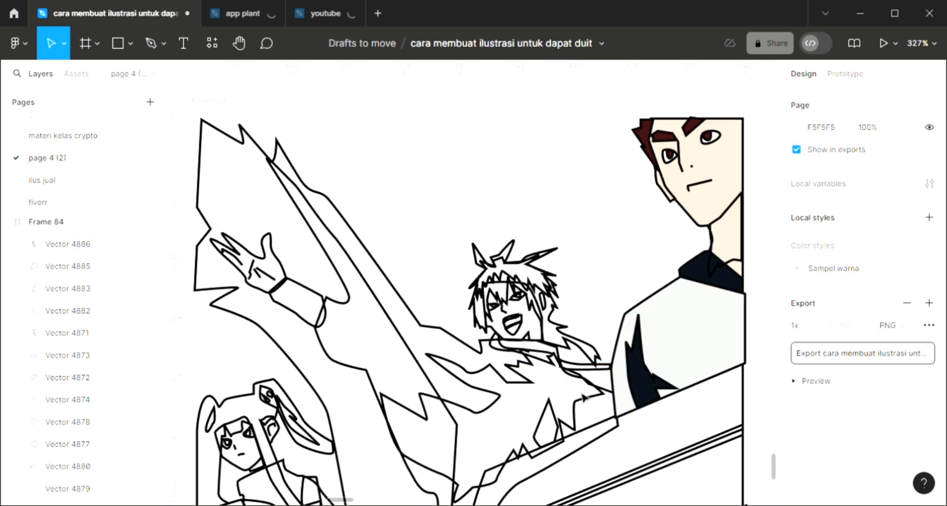
scroll(584, 394, down, 1)
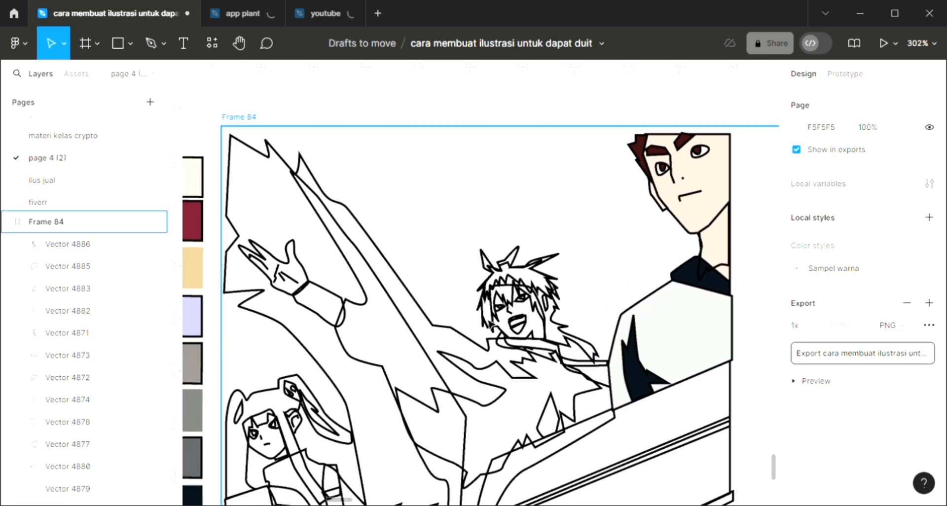
scroll(493, 360, up, 3)
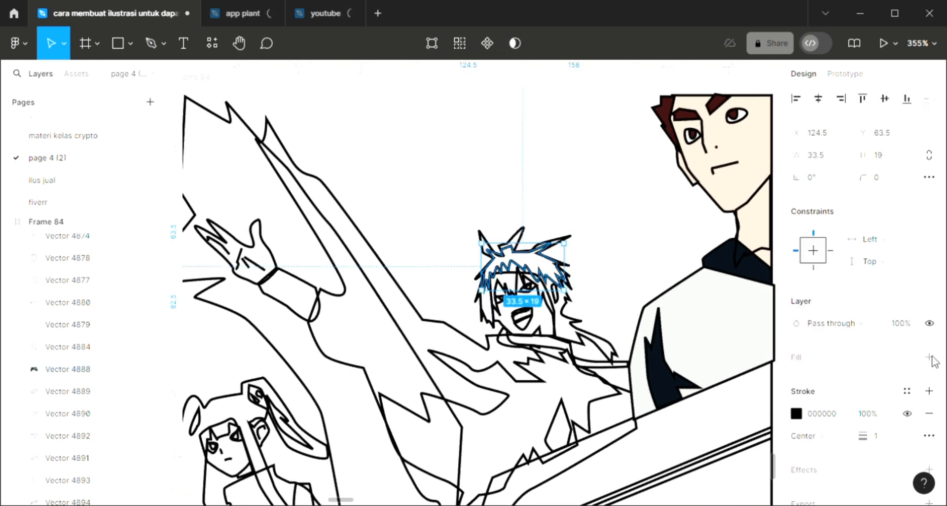
click(929, 357)
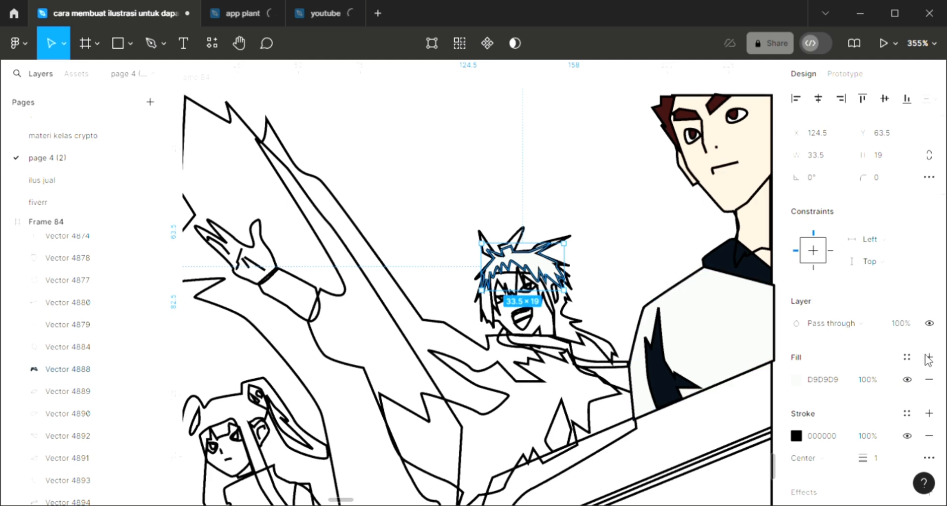
- Give the spiky-haired character's back hair a D9D9D9 fill plus a 000000 fill at 20%, send it to the back, and deselect
click(633, 272)
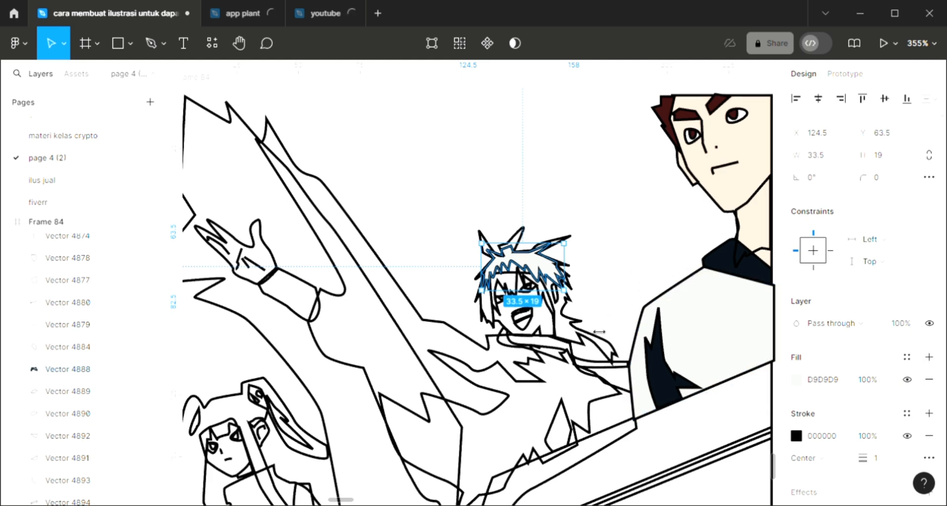
click(591, 346)
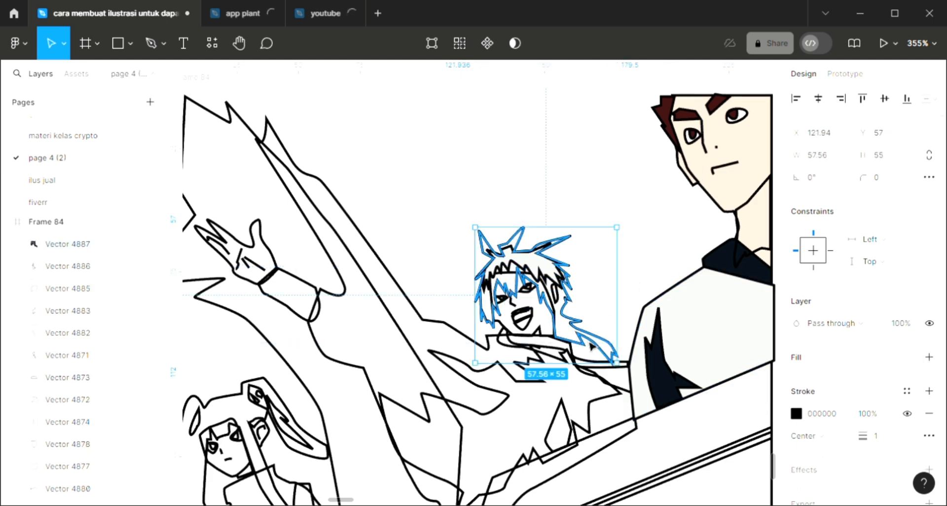
click(931, 358)
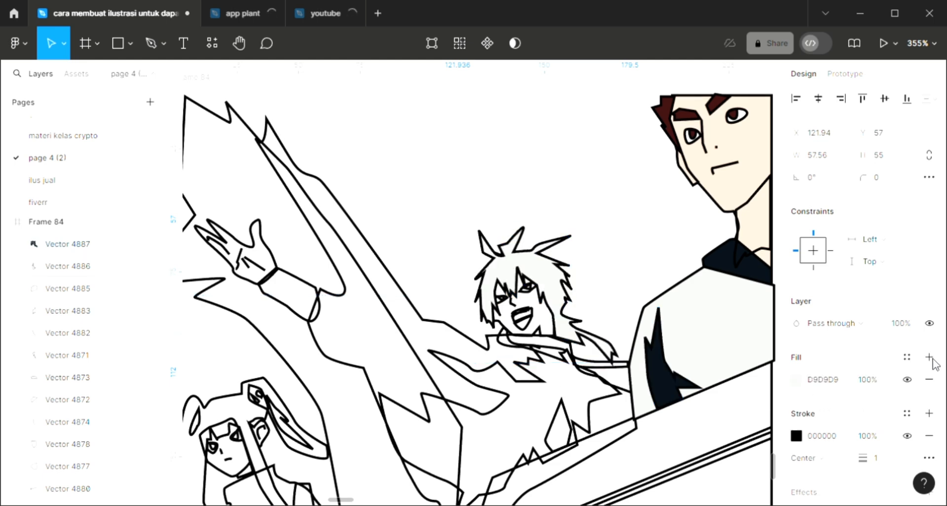
click(930, 358)
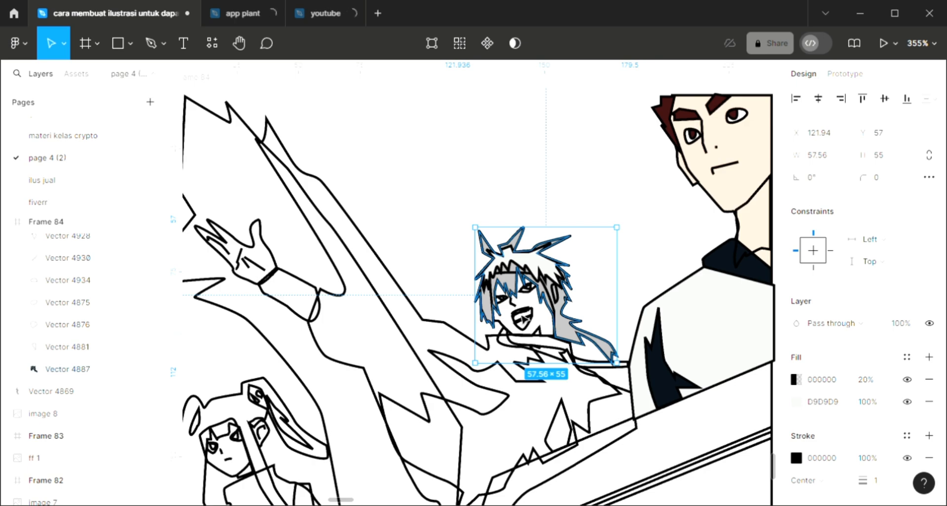
key(Escape)
- Add a fill to the iris of the spiky-haired character's right-hand eye and sample the jacket fold's dark navy 080F19
scroll(548, 285, up, 10)
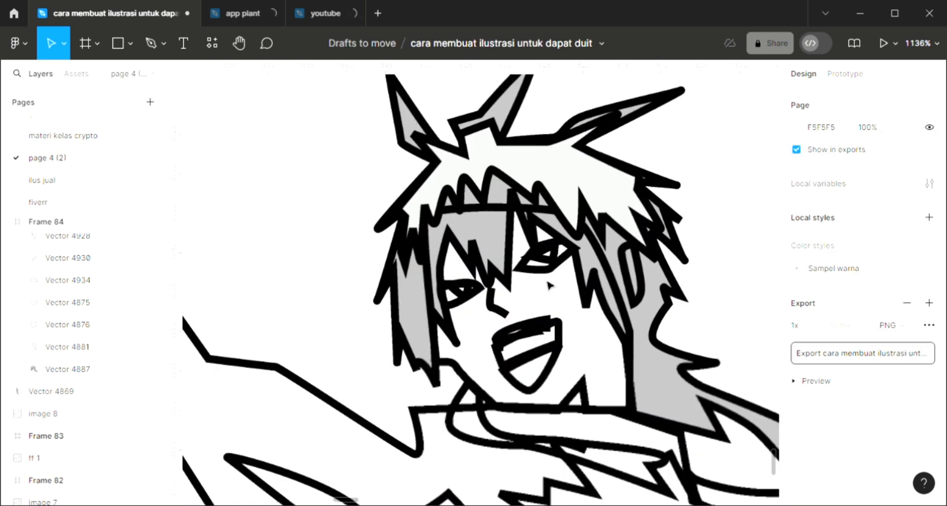
click(543, 251)
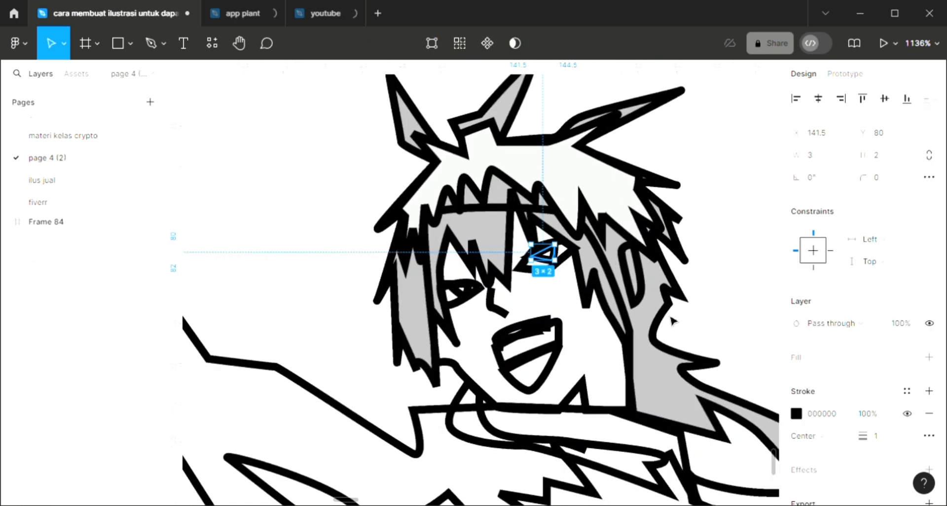
scroll(670, 321, down, 4)
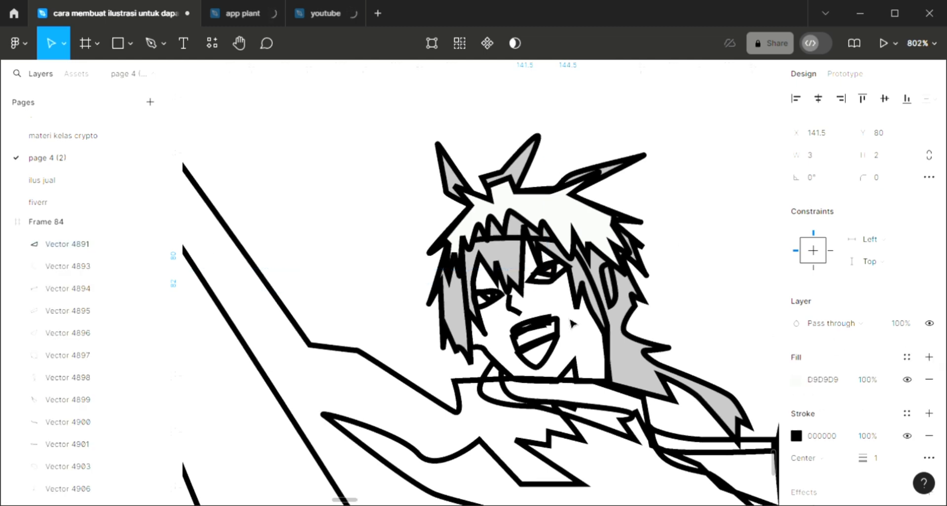
scroll(572, 324, down, 3)
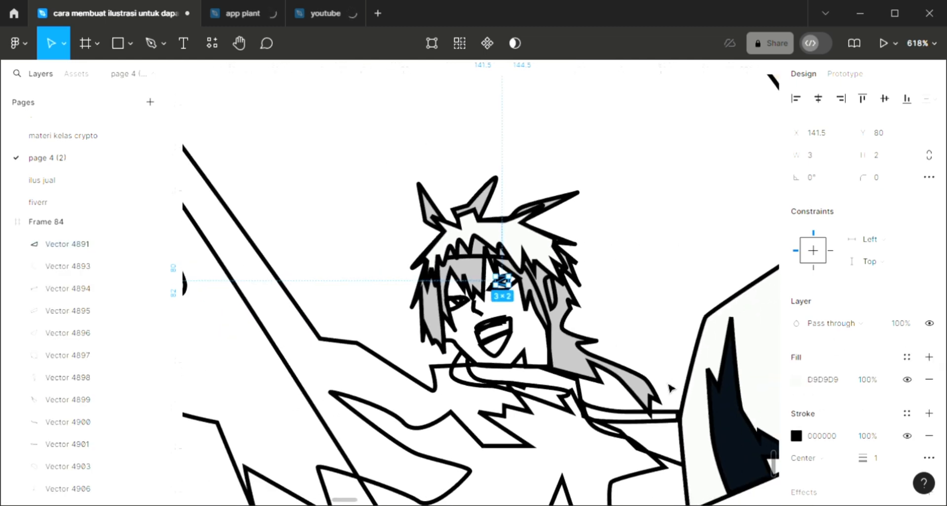
key(i)
click(724, 416)
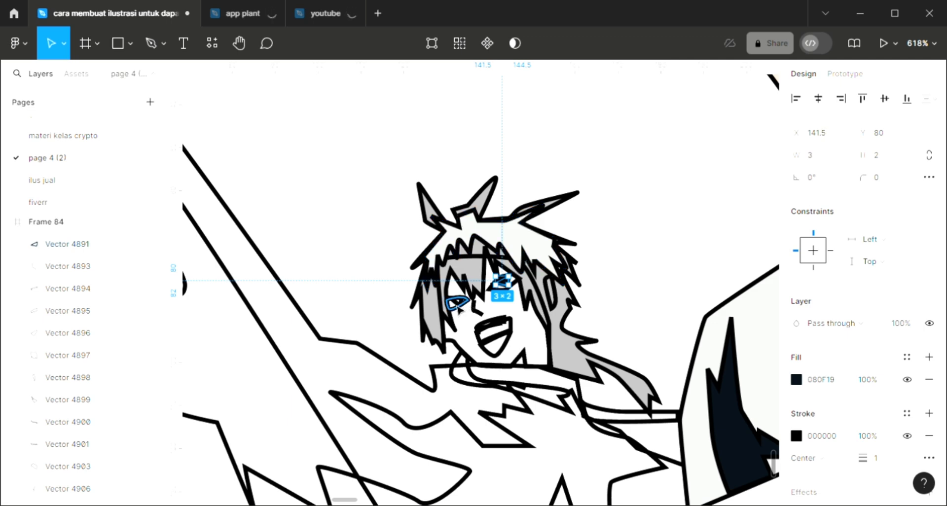
- Add a fill to the iris of the spiky-haired character's left-hand eye and sample a dark colour for it
scroll(458, 306, up, 6)
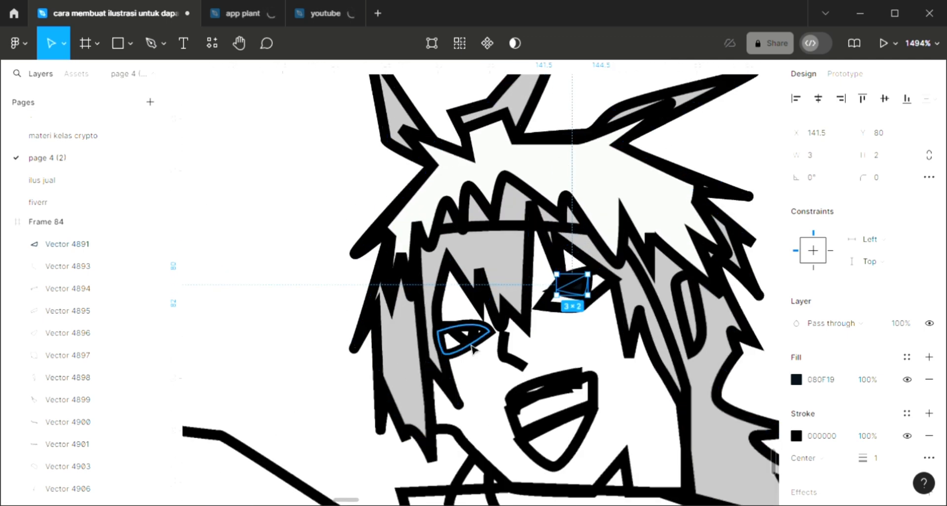
click(461, 336)
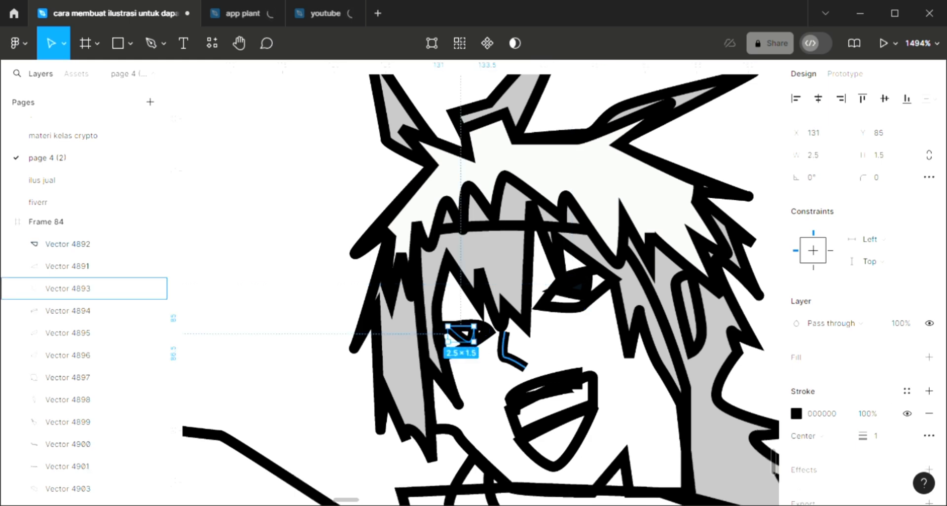
click(929, 357)
key(i)
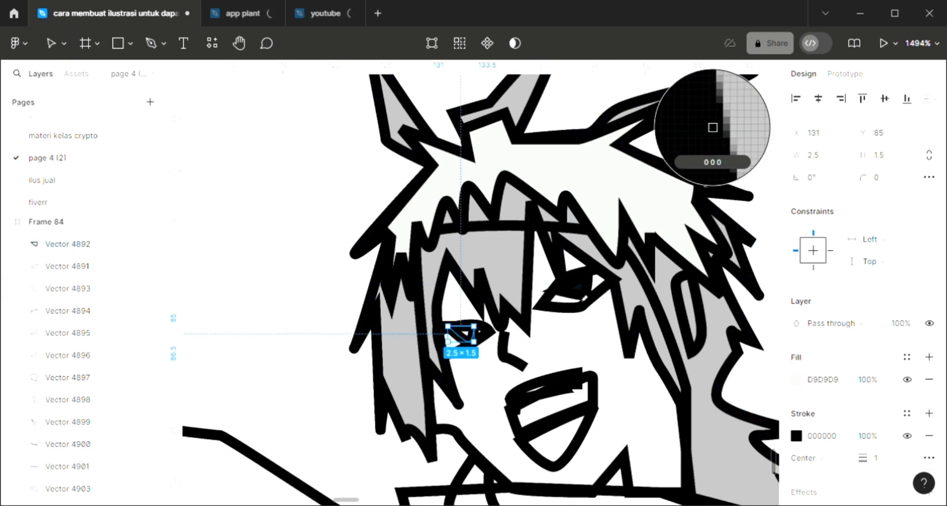
click(712, 127)
- Add a fill to the outline of the spiky-haired character's right-hand eye and send it to the back
click(571, 320)
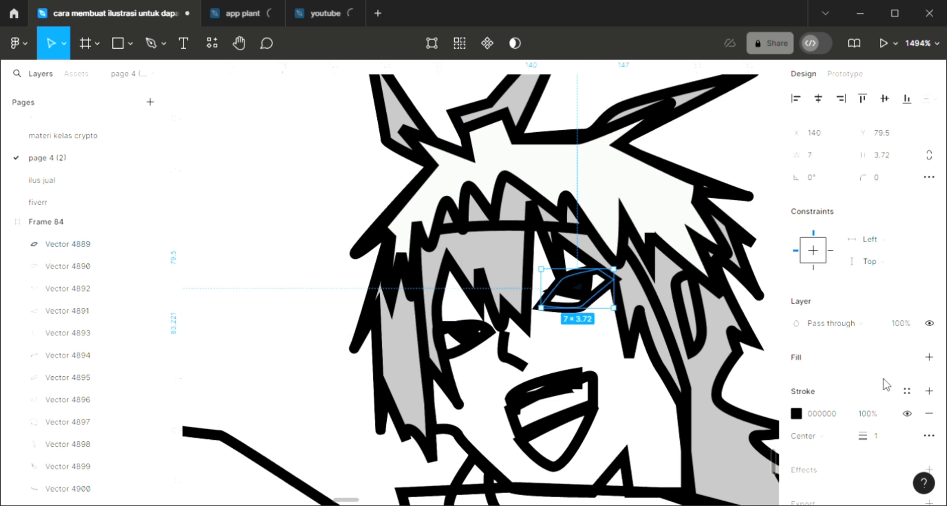
click(929, 356)
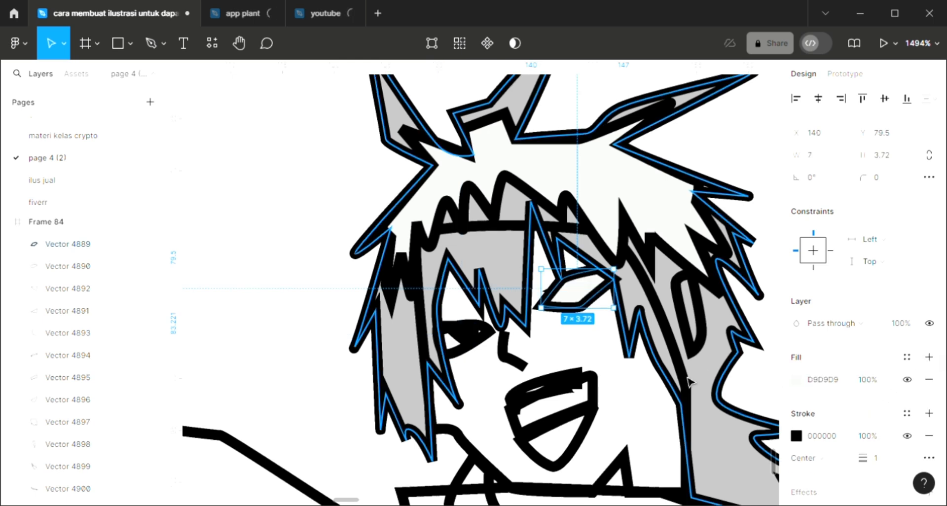
scroll(689, 381, down, 5)
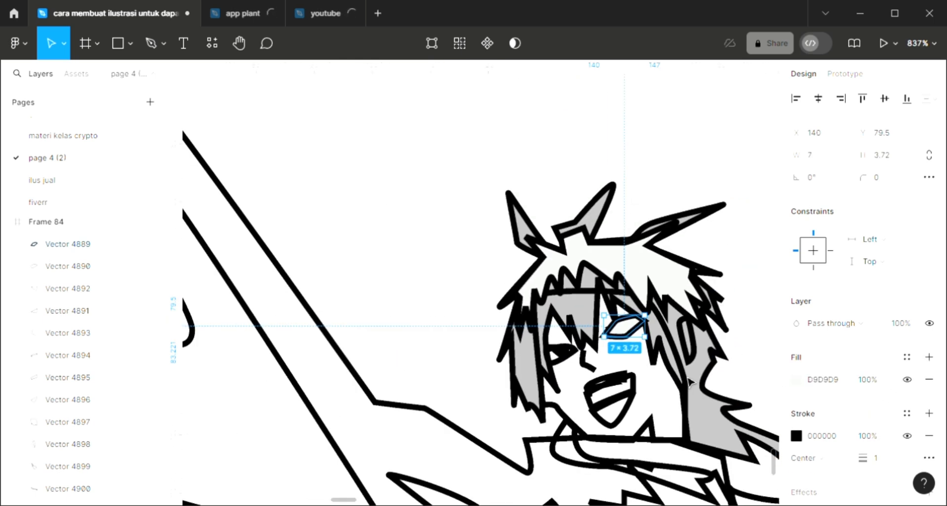
scroll(644, 407, right, 1)
scroll(644, 408, down, 2)
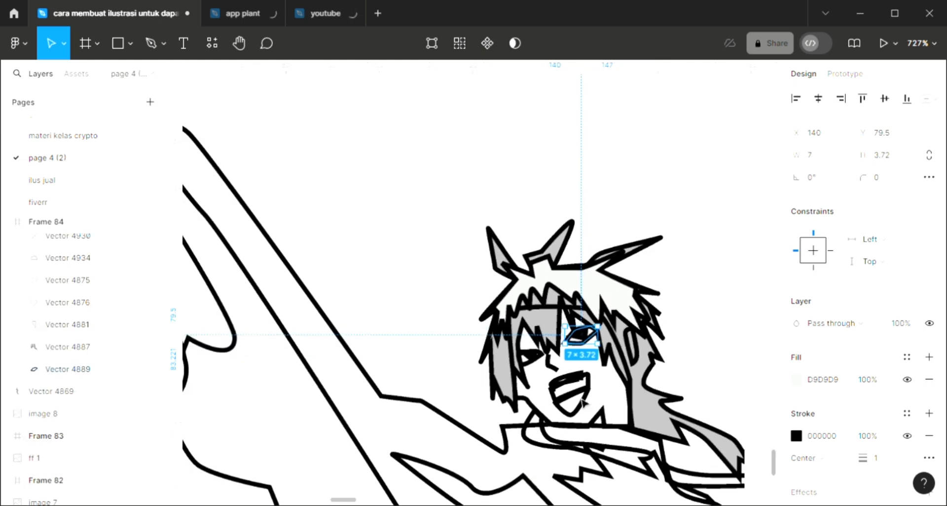
- Add a fill to the spiky-haired character's face, send it to the back, sample the man's skin tone F2D5C6, and deselect
click(536, 409)
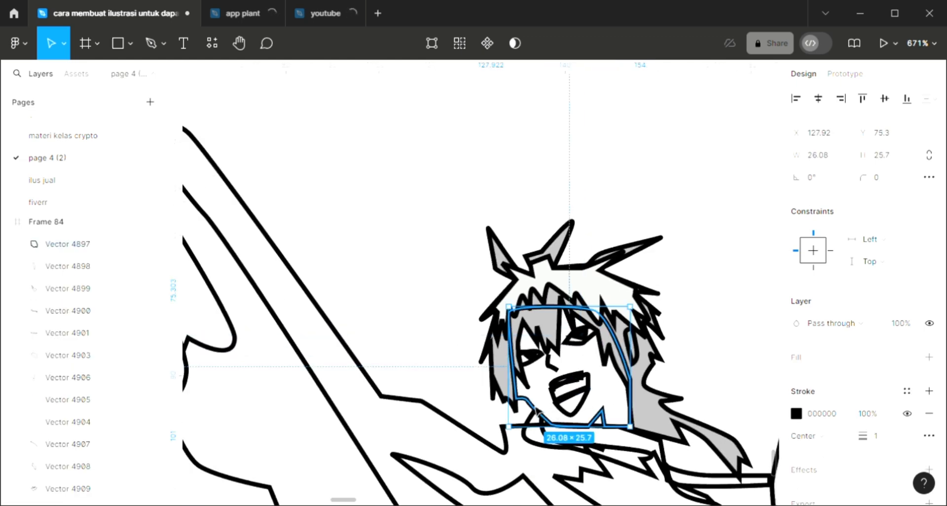
click(928, 356)
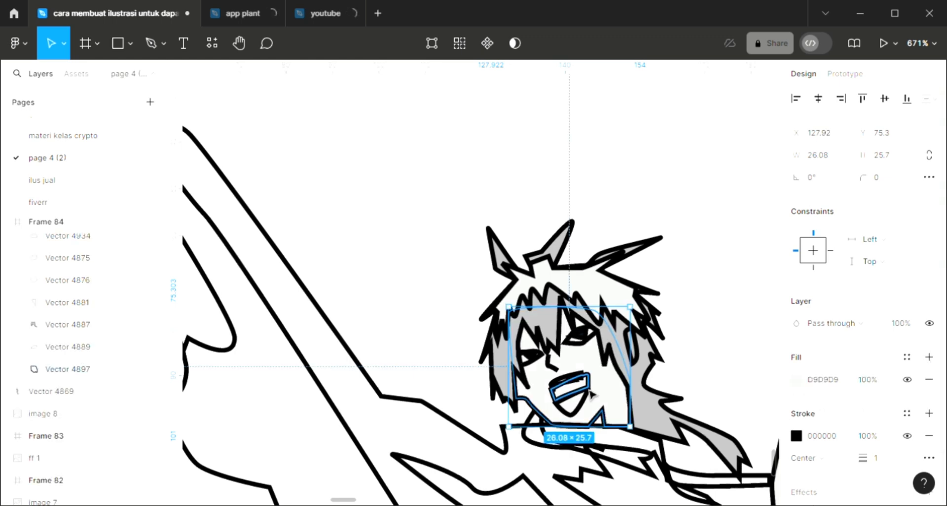
scroll(591, 392, down, 5)
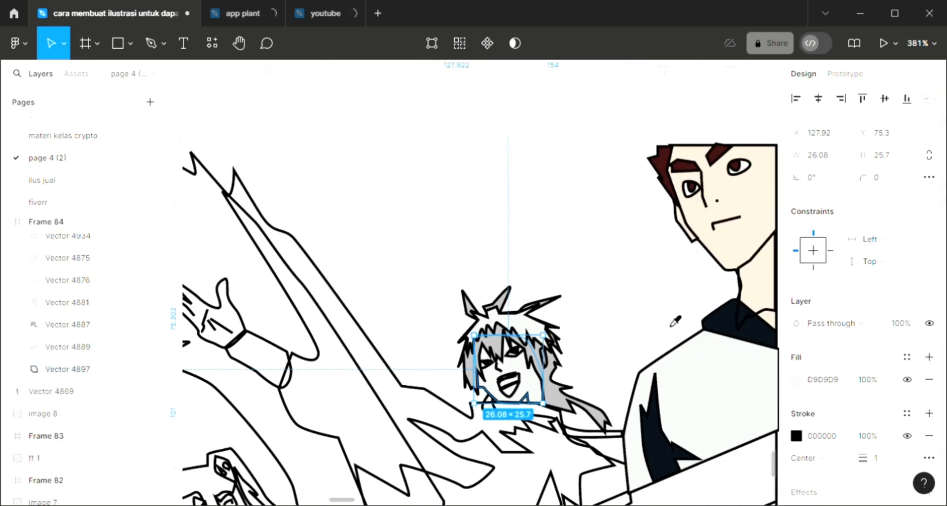
click(712, 127)
key(Escape)
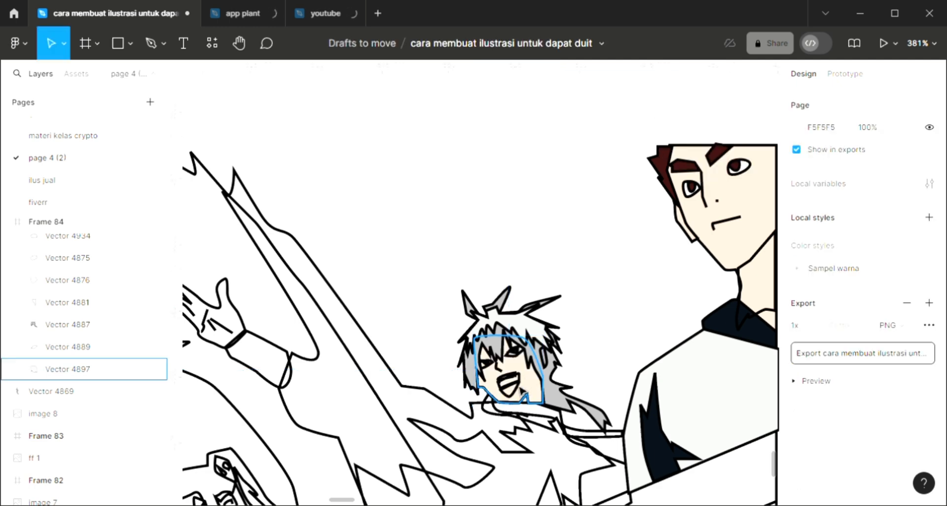
- Add a fill to the tongue shape in the spiky-haired character's mouth and sample the dark red swatch 6A1B2A beside the frame
scroll(513, 392, up, 2)
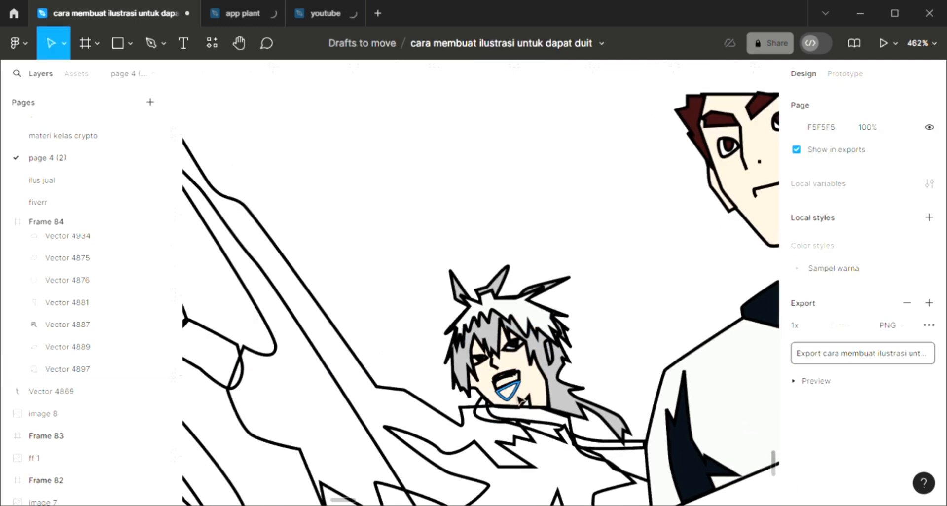
click(929, 359)
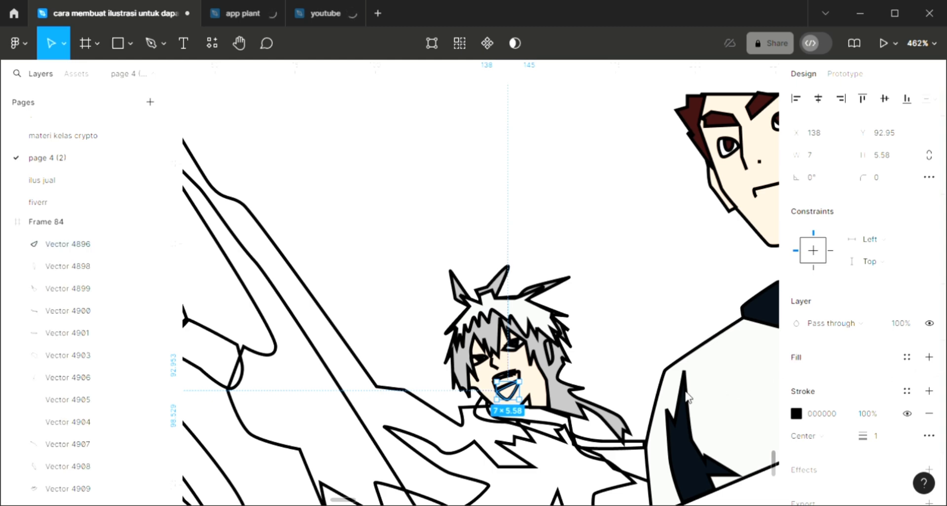
scroll(610, 411, down, 2)
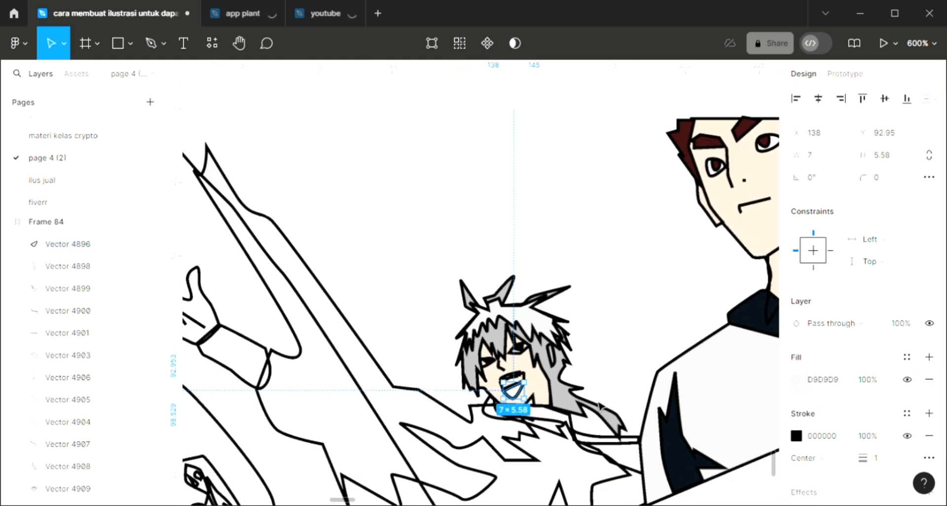
scroll(595, 403, left, 5)
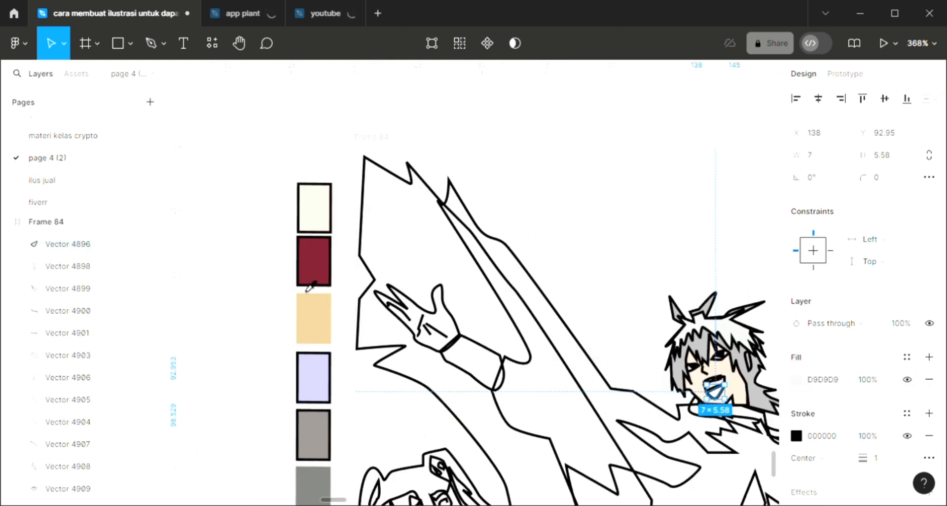
key(i)
click(549, 420)
scroll(549, 420, right, 4)
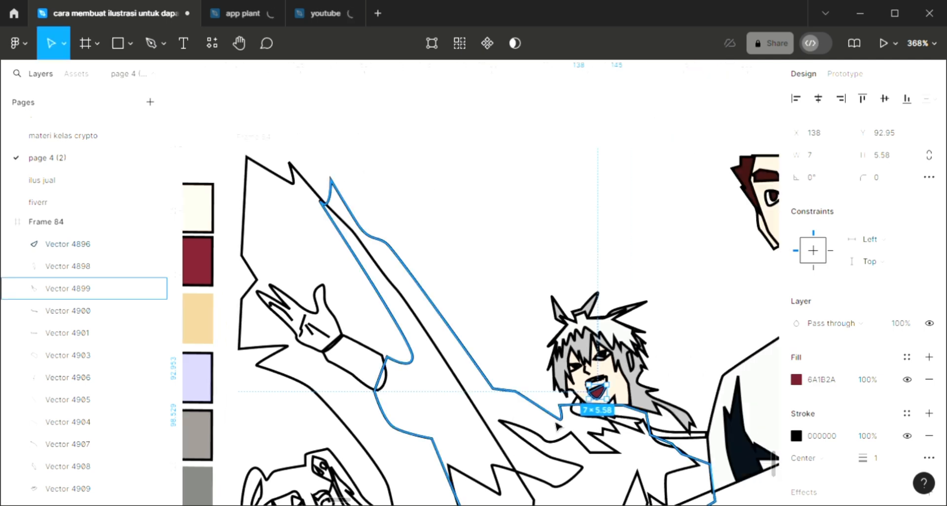
- Lighten the tongue's fill to the brighter red 9D3448
scroll(585, 446, up, 5)
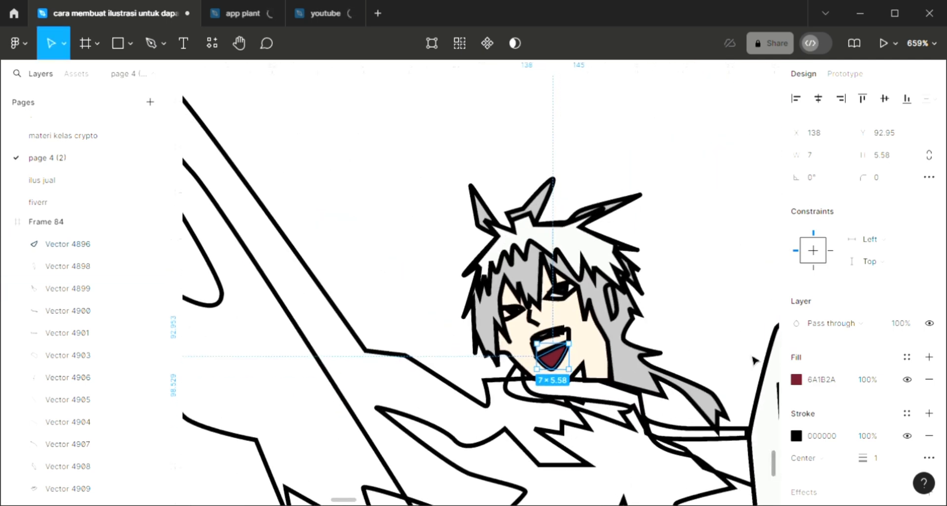
click(796, 379)
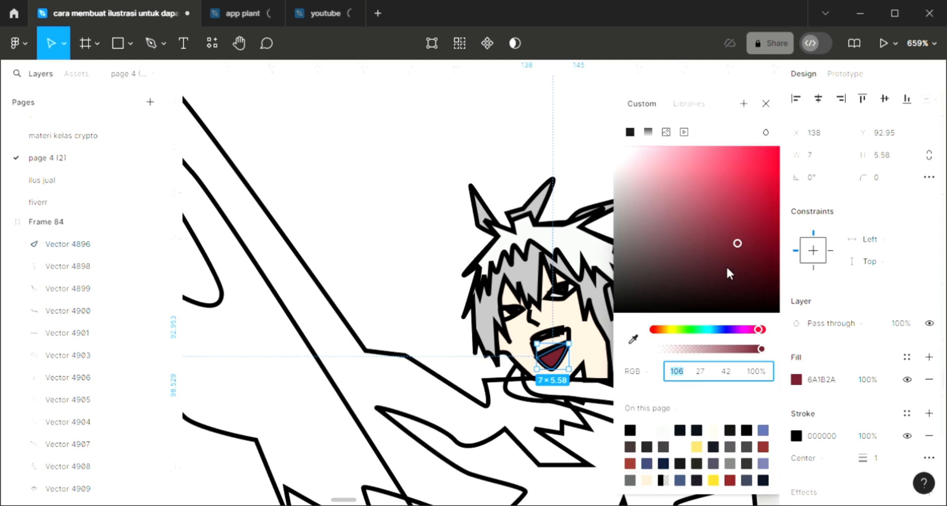
click(724, 209)
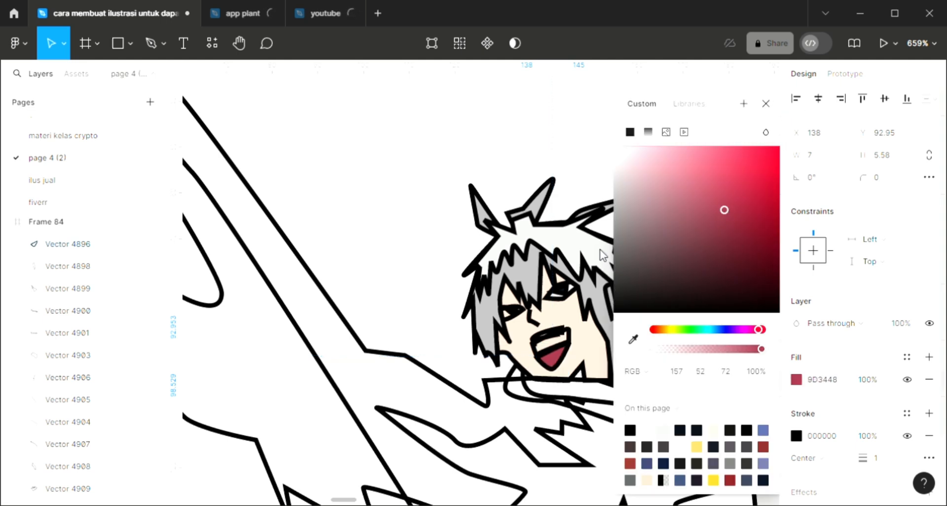
key(Escape)
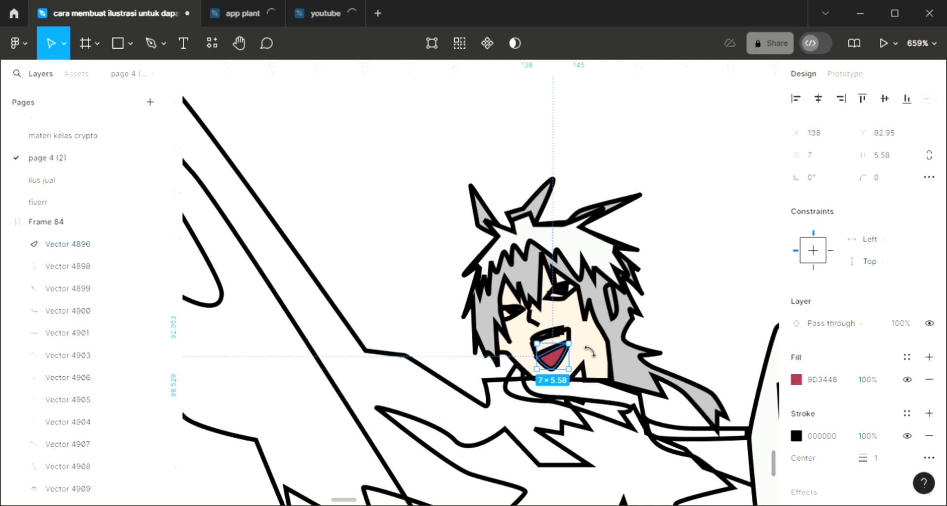
- Fill the mouth shape above the tongue with sampled black 000000, give the narrow shape at the mouth's upper edge a D9D9D9 fill, and deselect
click(585, 349)
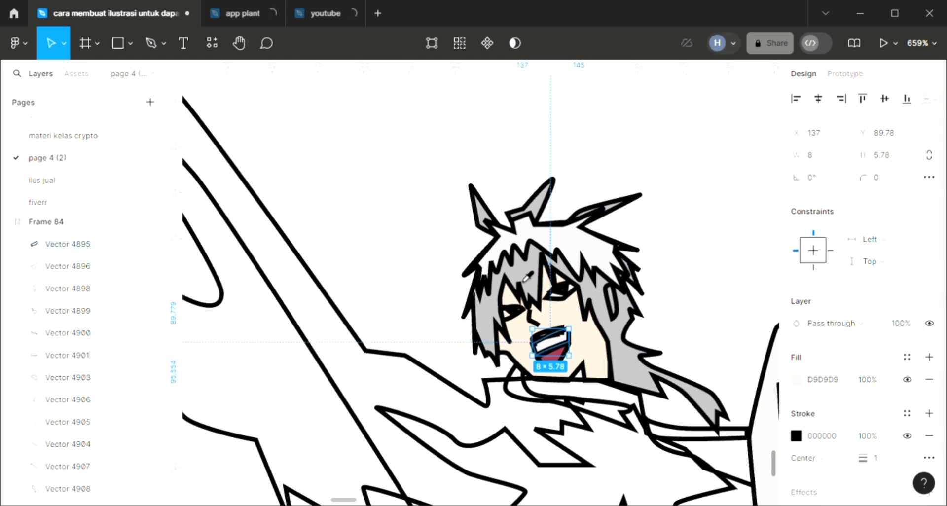
key(i)
click(562, 340)
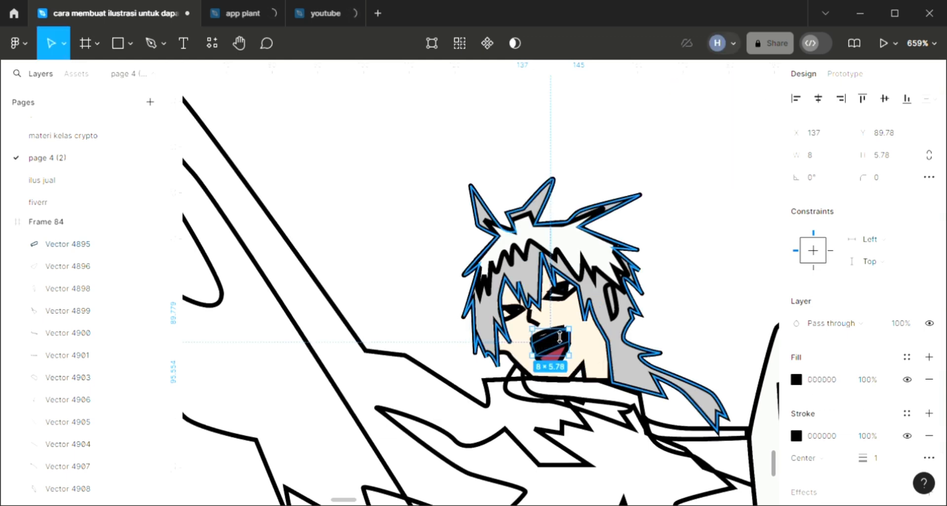
click(577, 329)
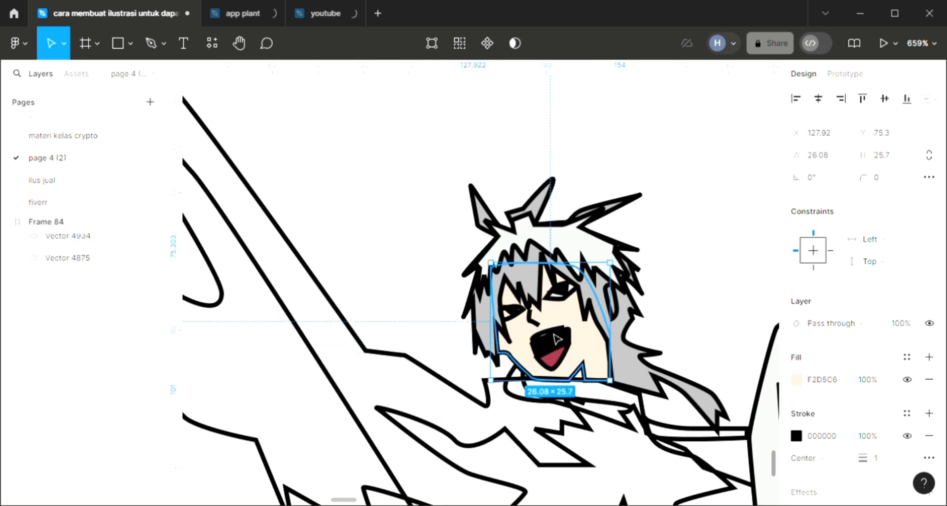
click(549, 333)
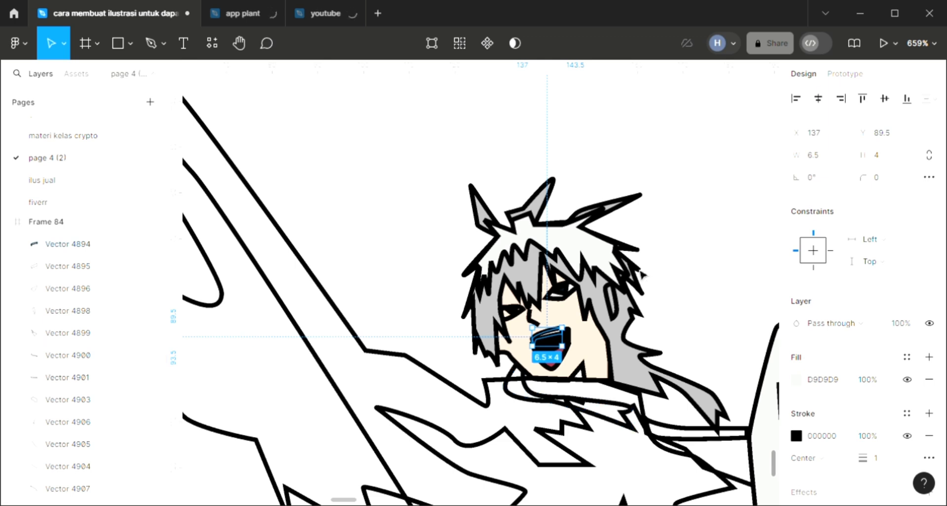
click(672, 333)
click(663, 348)
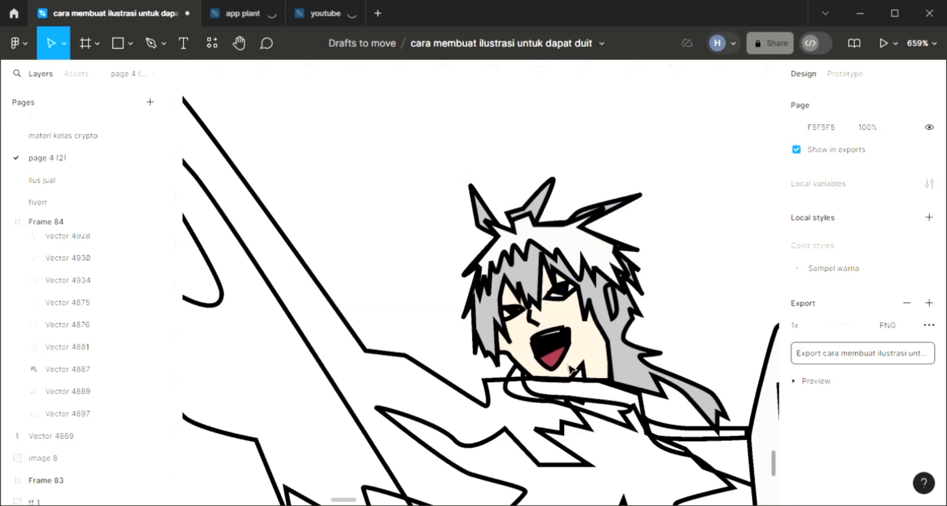
- Add a D9D9D9 fill to the spiky-haired character's large jacket shape, including the raised sleeve
scroll(542, 394, down, 5)
scroll(539, 407, down, 2)
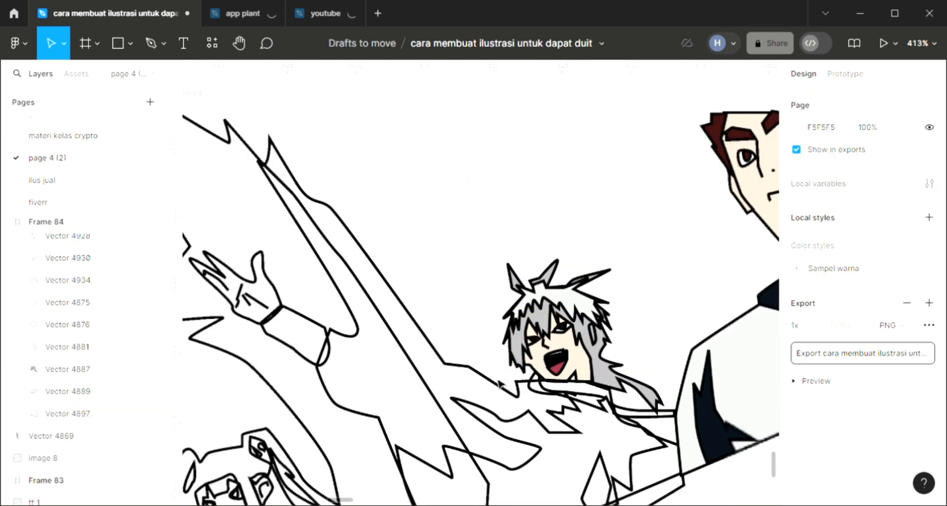
click(540, 383)
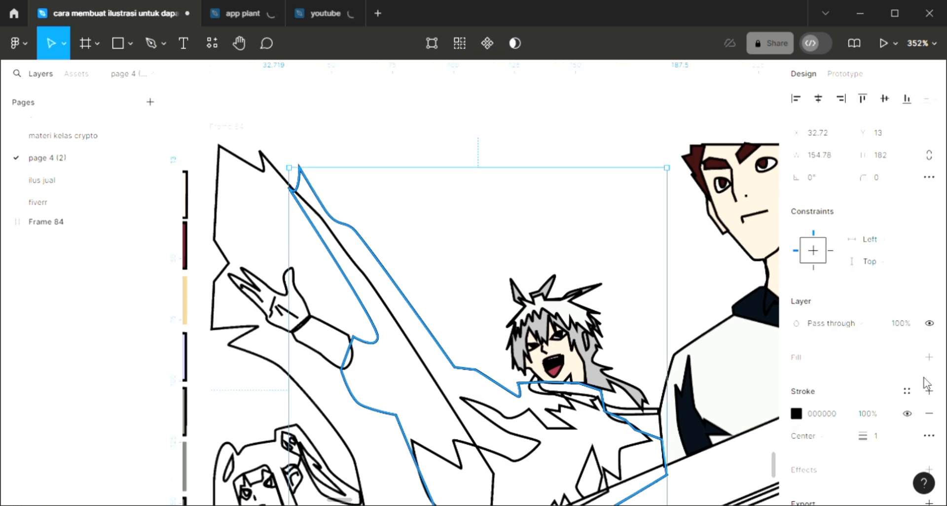
click(929, 359)
scroll(455, 400, down, 2)
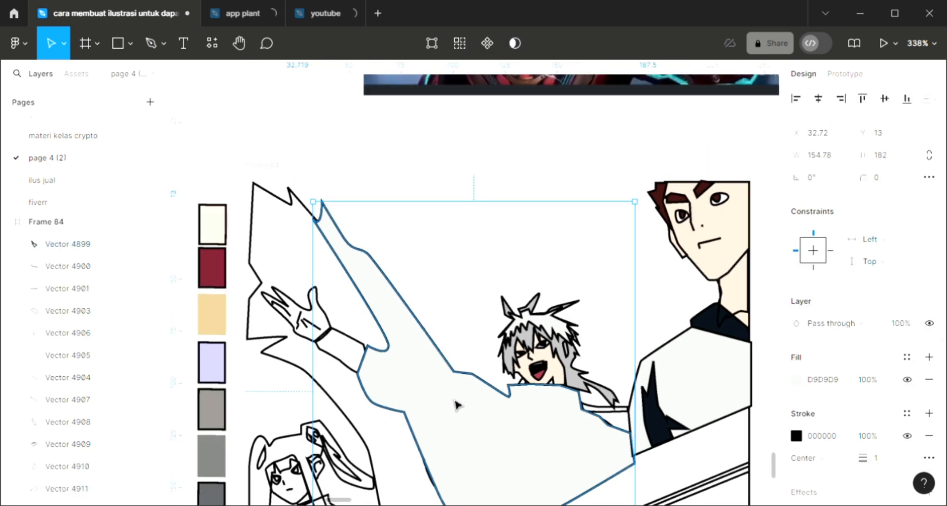
- Send the large jacket shape to the back and try the man's dark navy 05090F as its fill
scroll(455, 406, down, 2)
key(i)
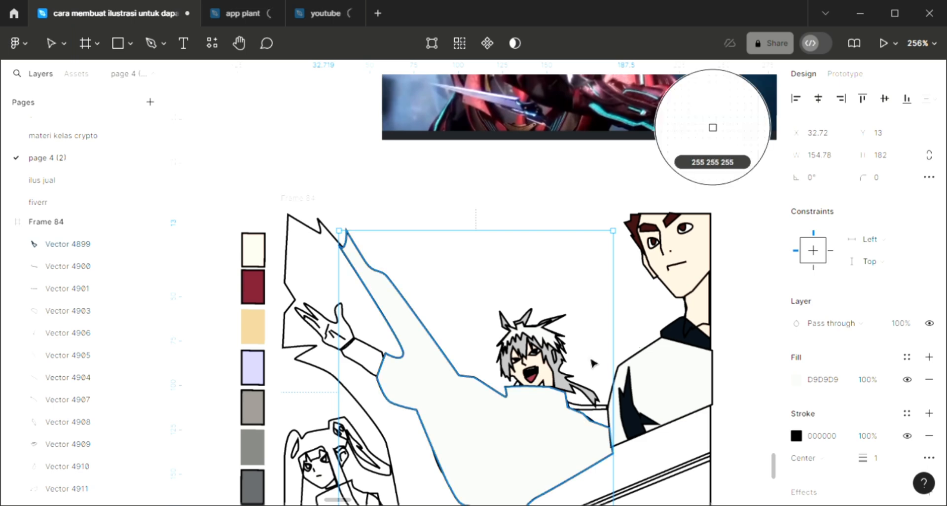
click(629, 407)
scroll(592, 360, up, 1)
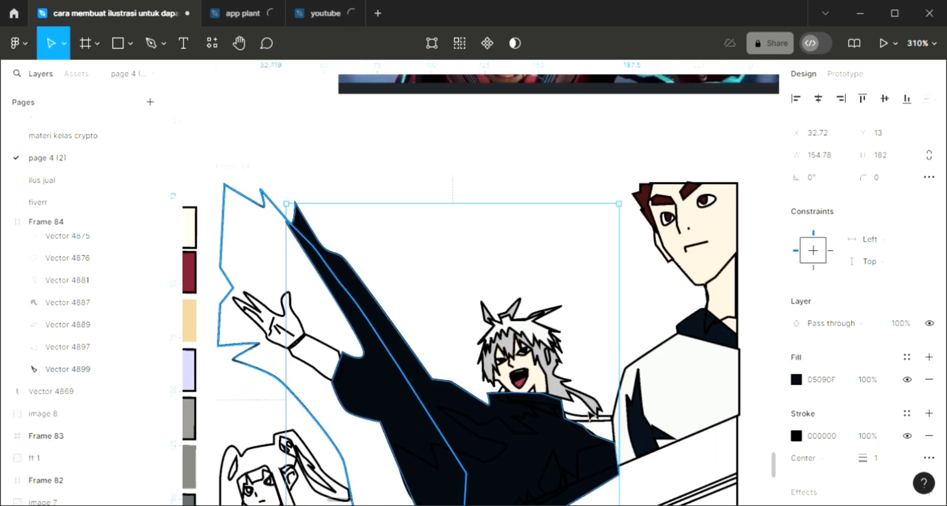
key(i)
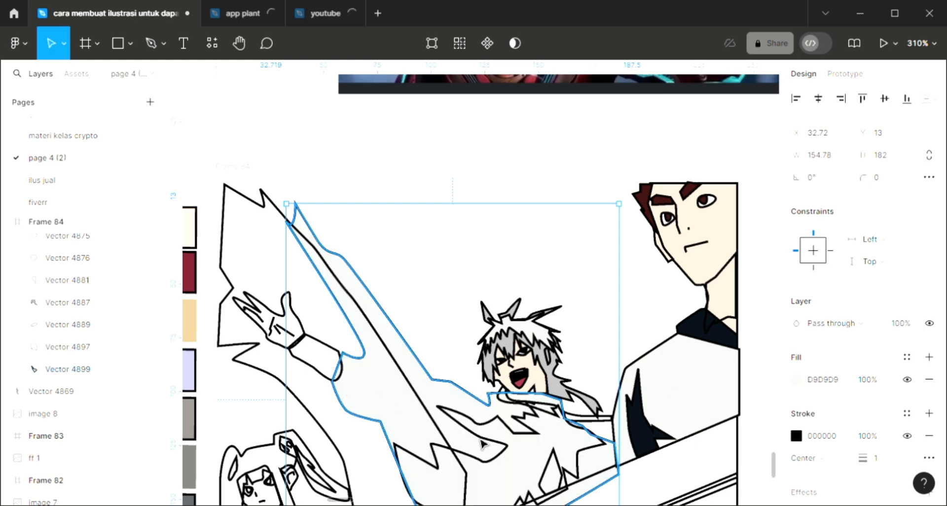
- Add a fill to the jagged shading outline on the spiky-haired character's torso and sample the man's jacket fold navy 080F19
click(489, 444)
scroll(527, 468, right, 1)
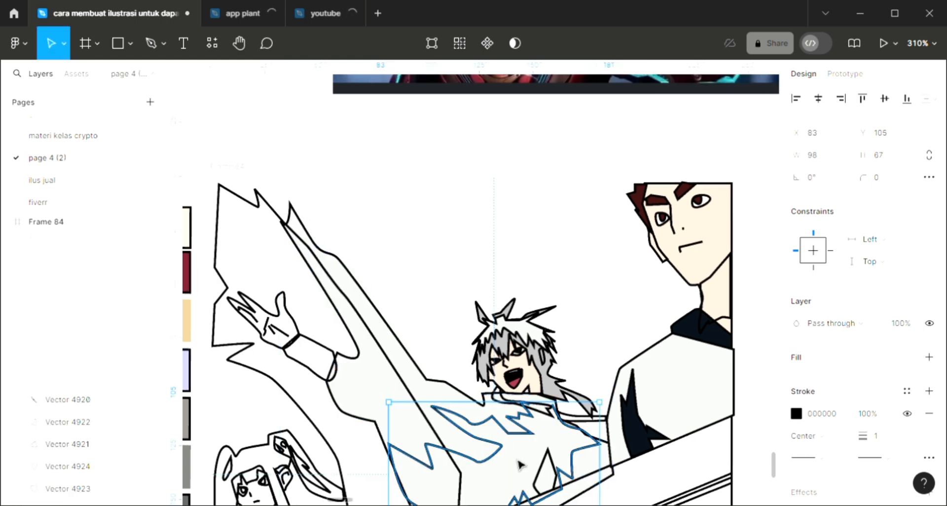
scroll(516, 452, down, 1)
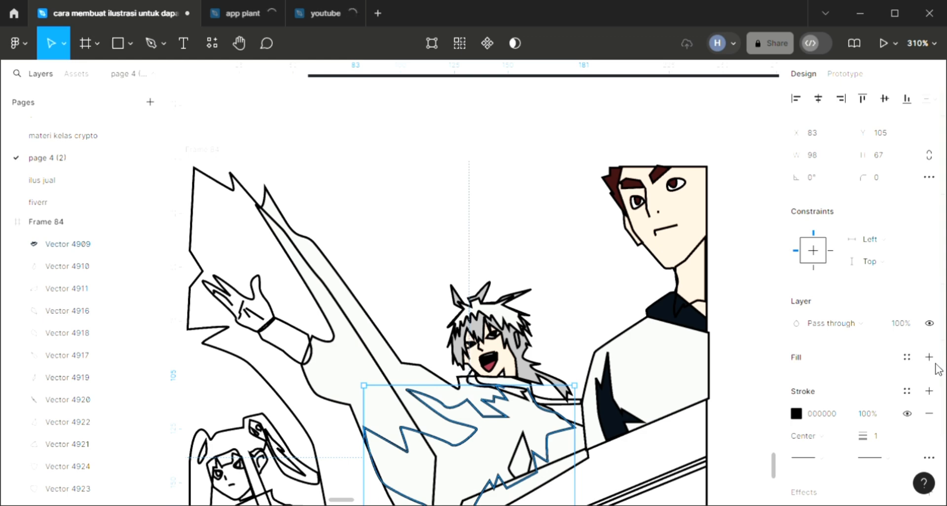
click(929, 357)
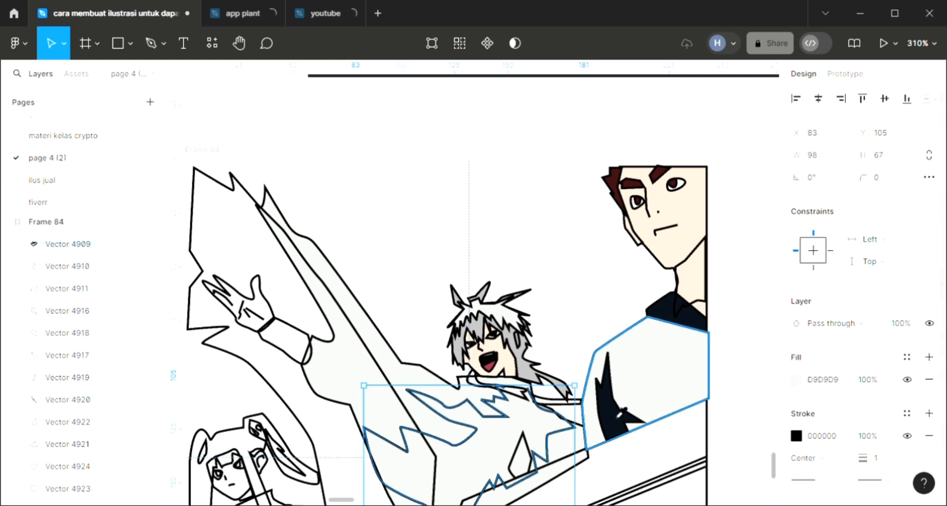
key(i)
click(611, 424)
click(531, 450)
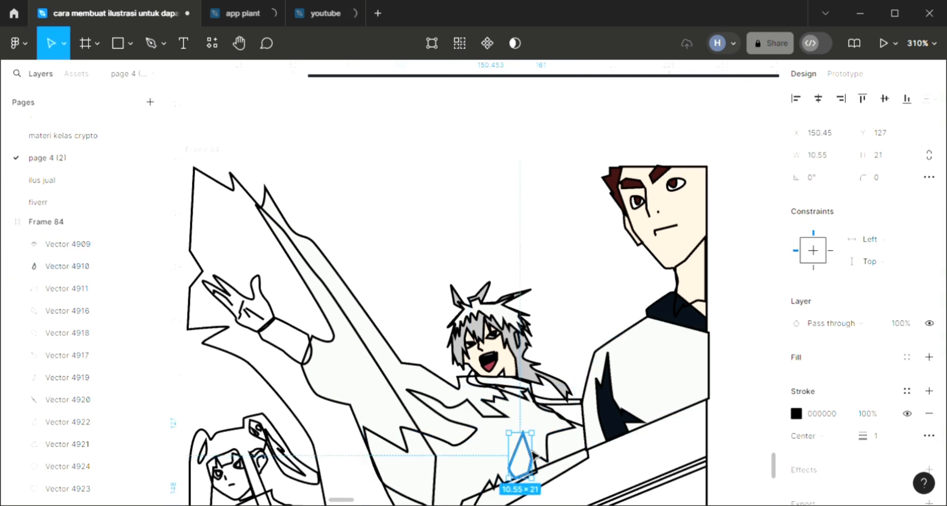
click(489, 417)
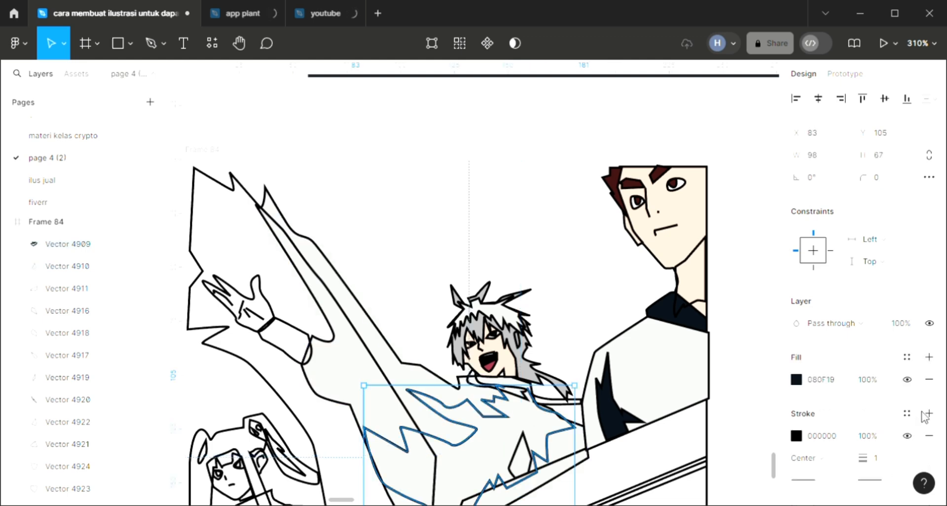
- Edit the torso shading's vector points, joining the open outline near the collar so its fill area closes, and finish editing
double_click(438, 419)
scroll(553, 438, down, 2)
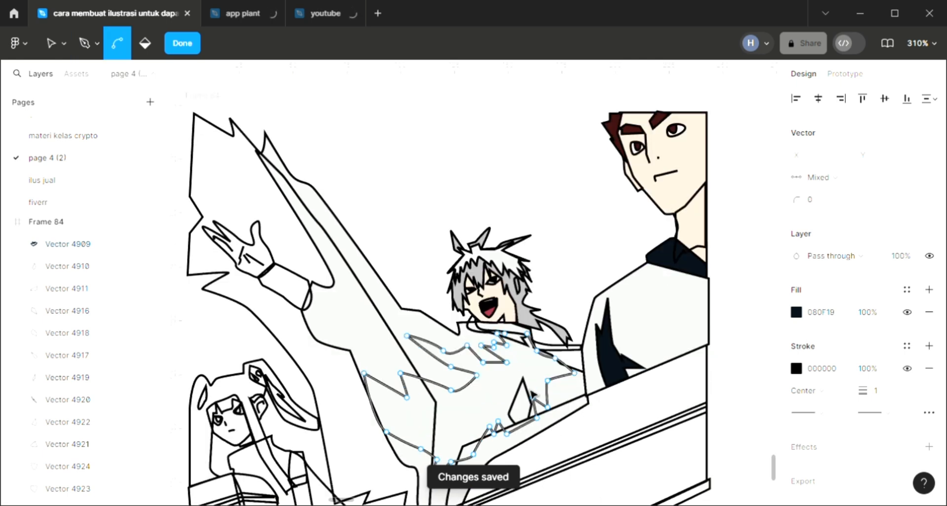
scroll(521, 366, up, 5)
drag(495, 307, 531, 308)
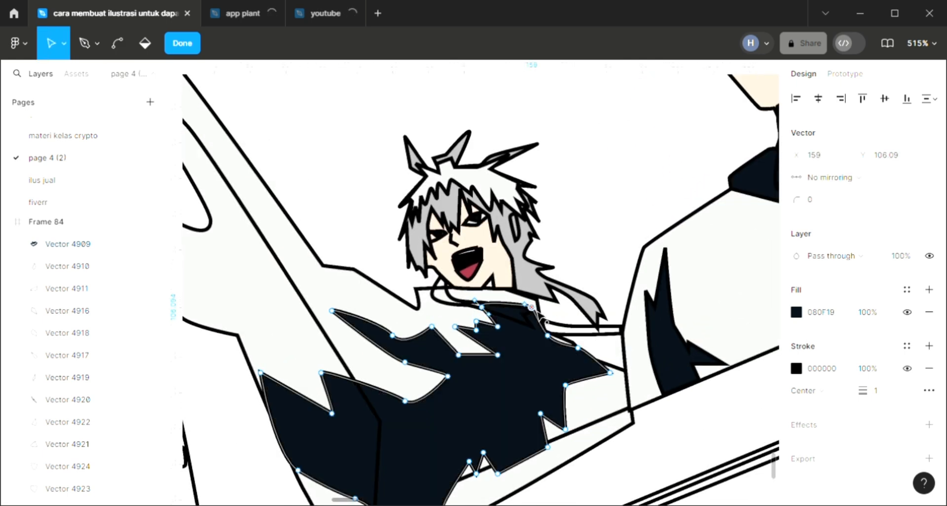
click(587, 272)
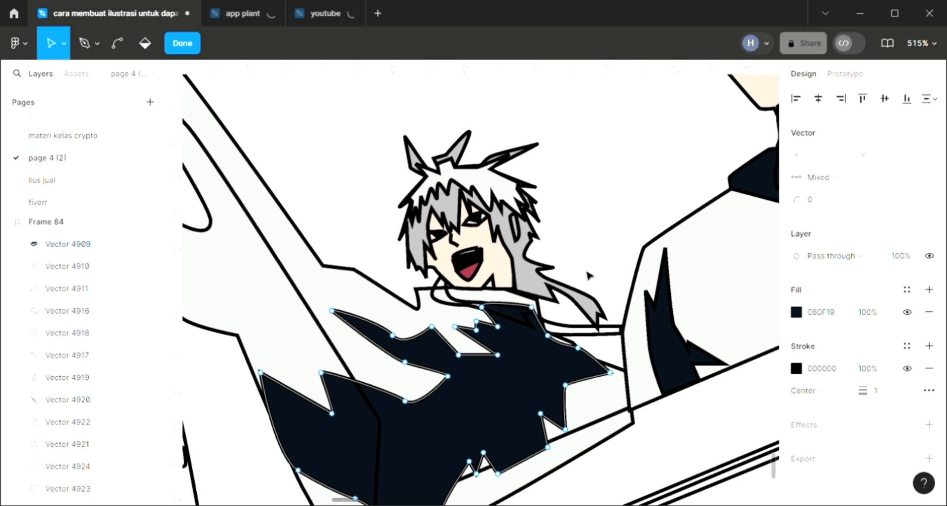
click(588, 275)
- Add a fill to the large jagged coat shape behind the raised hand, send it to the back, and colour it dark navy 080F19
scroll(588, 275, down, 3)
scroll(416, 298, up, 1)
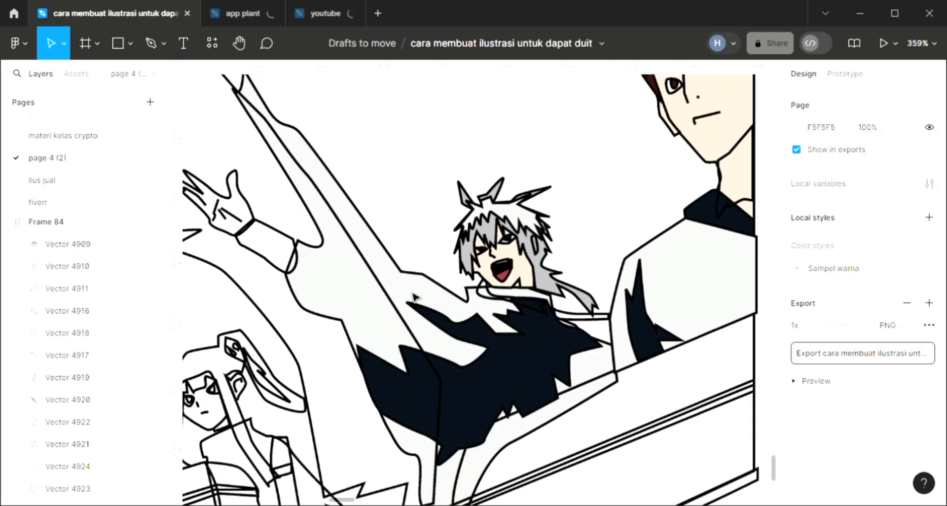
scroll(415, 297, up, 1)
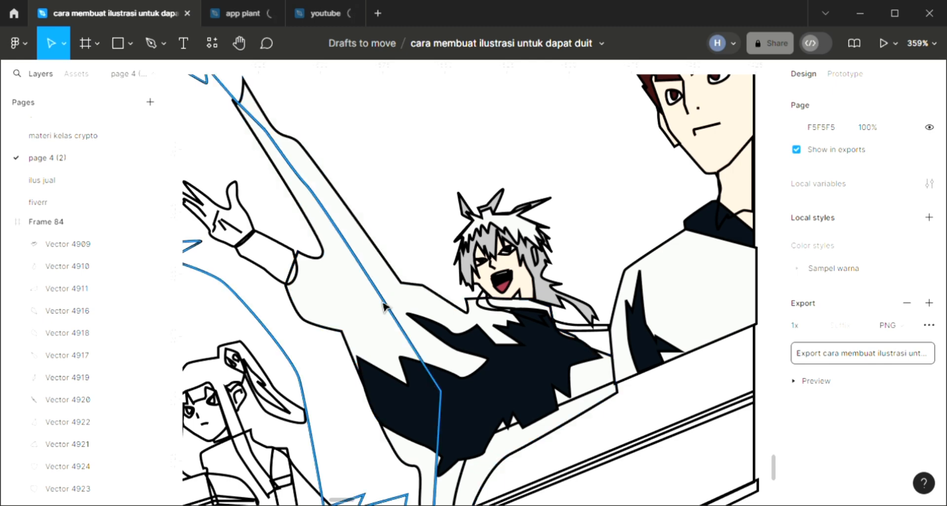
click(411, 324)
scroll(411, 323, down, 2)
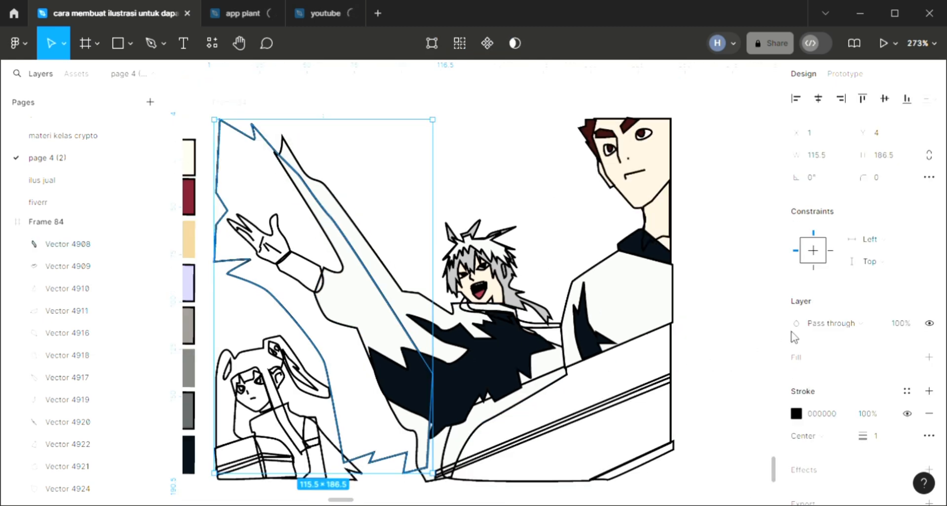
click(929, 357)
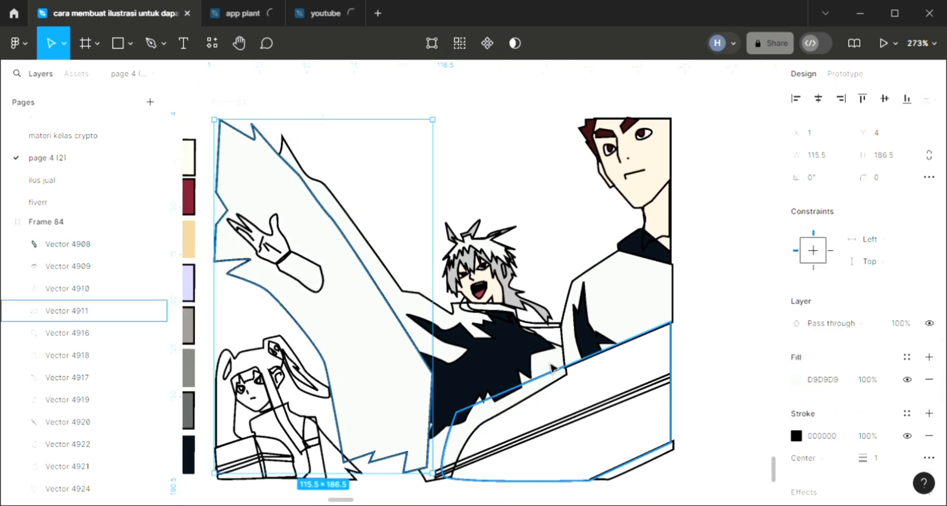
key([)
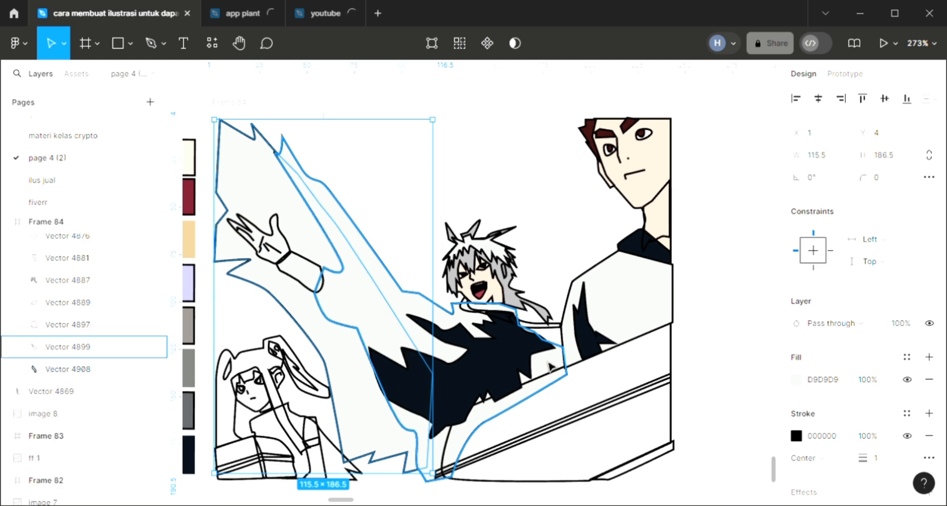
key(i)
click(458, 375)
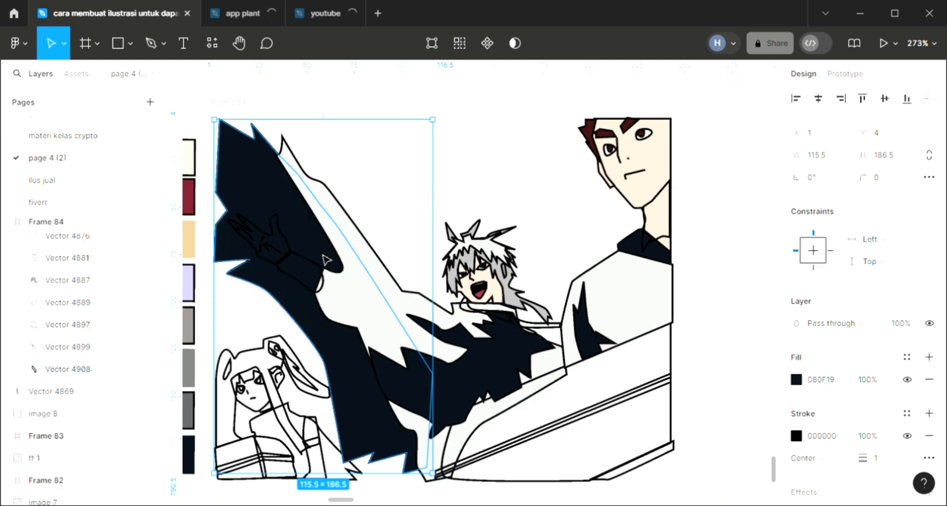
key(Escape)
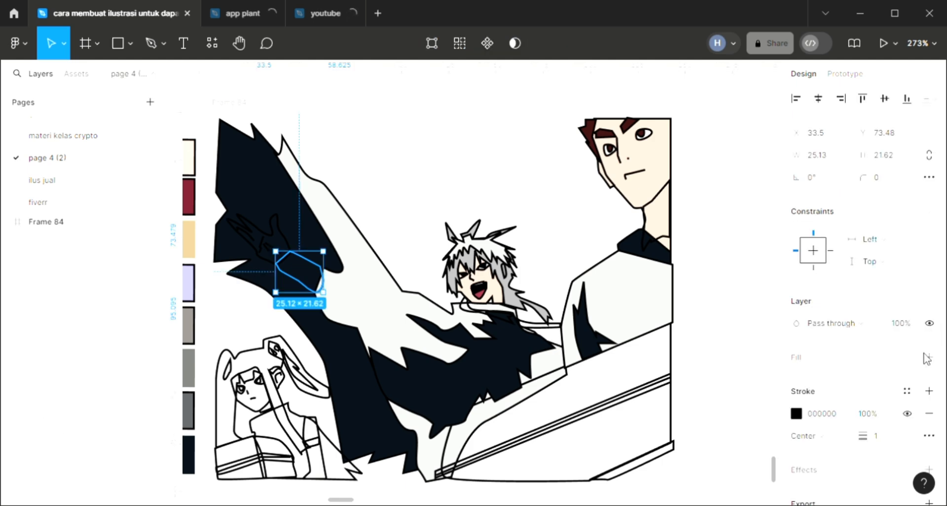
- Fill the cuff below the raised hand with the lavender sampled from the palette swatches
scroll(477, 409, left, 4)
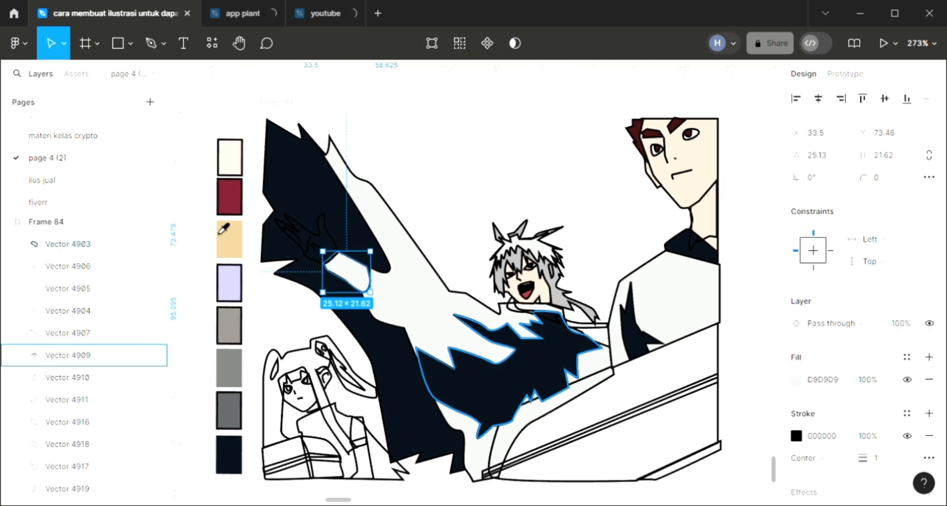
key(i)
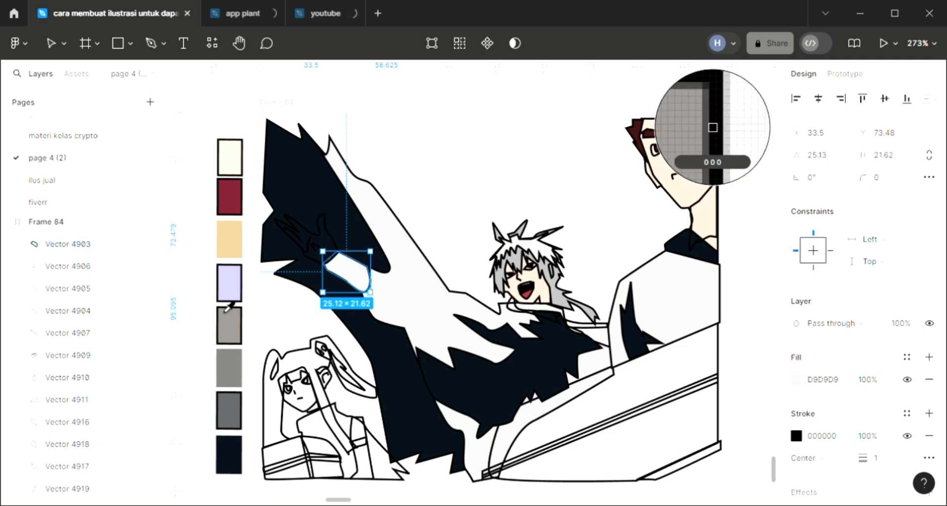
click(229, 286)
- Add a fill to the raised hand and sample the man's skin colour F2D5C6 for it
click(316, 236)
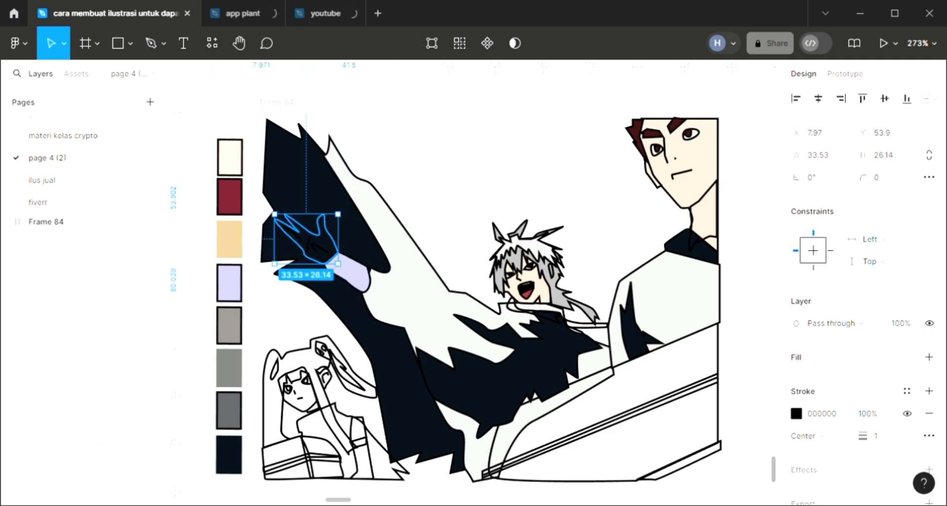
click(929, 357)
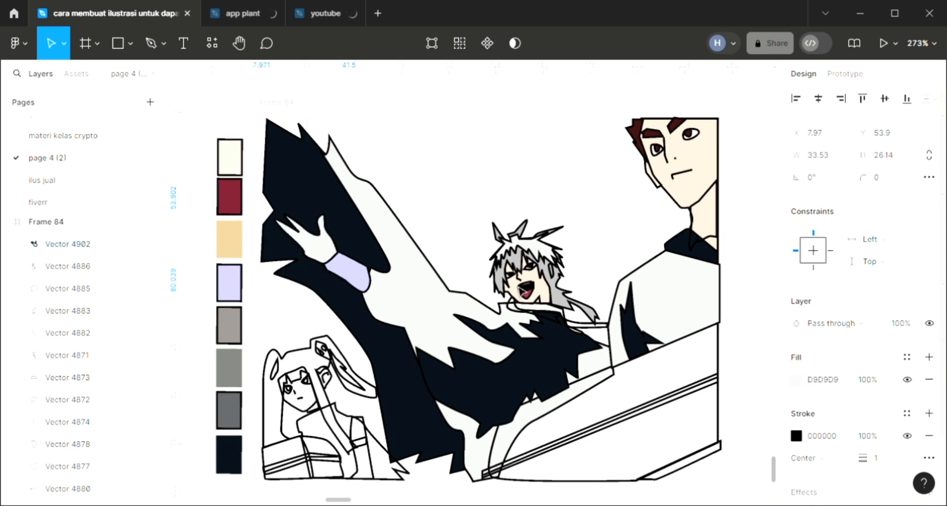
key(i)
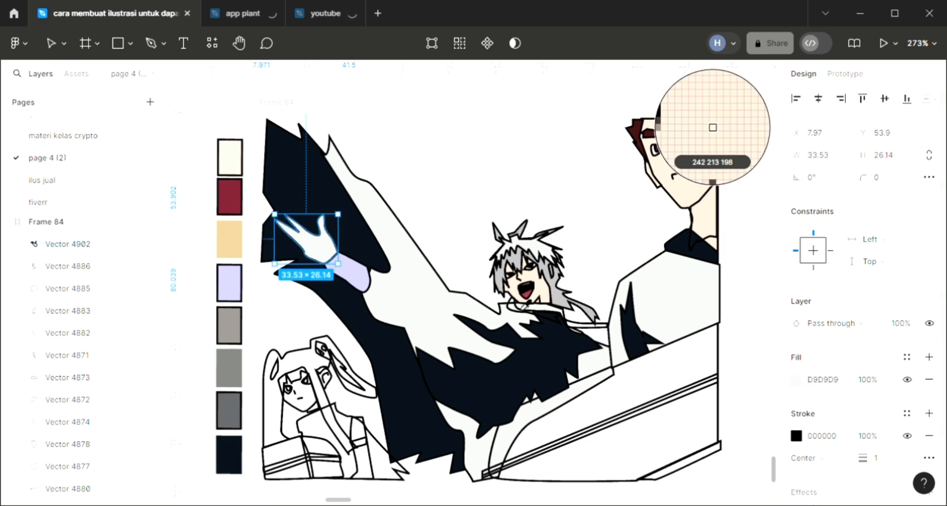
click(713, 127)
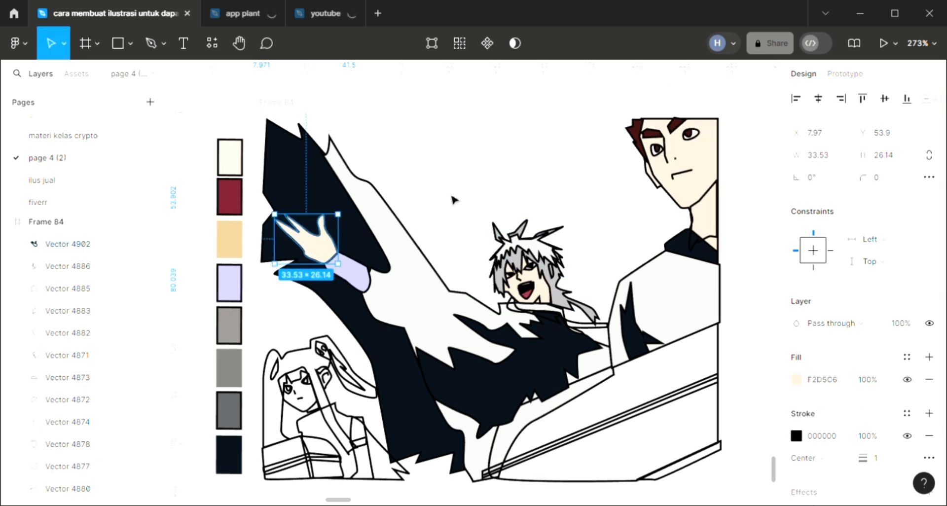
- Send the hand to the back, and send the navy coat shape behind it so the palm lines sit on the skin fill
key([)
click(329, 203)
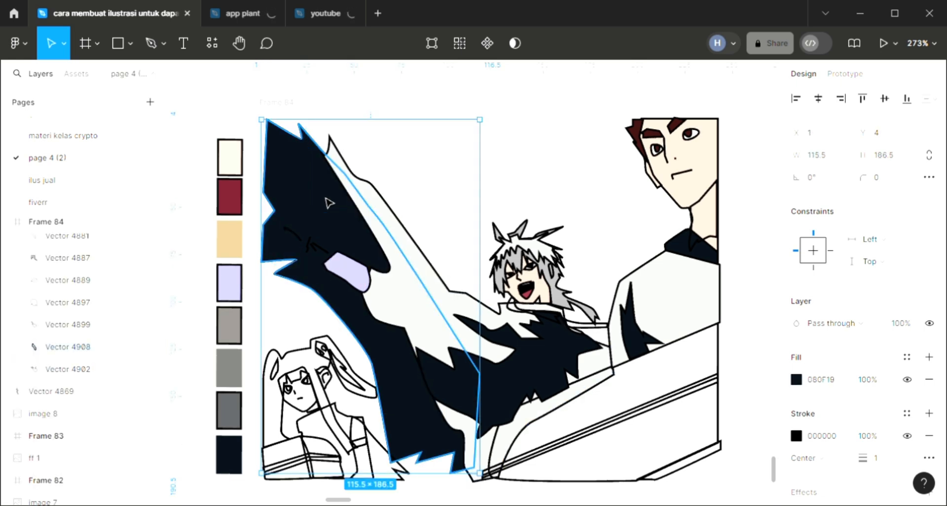
key([)
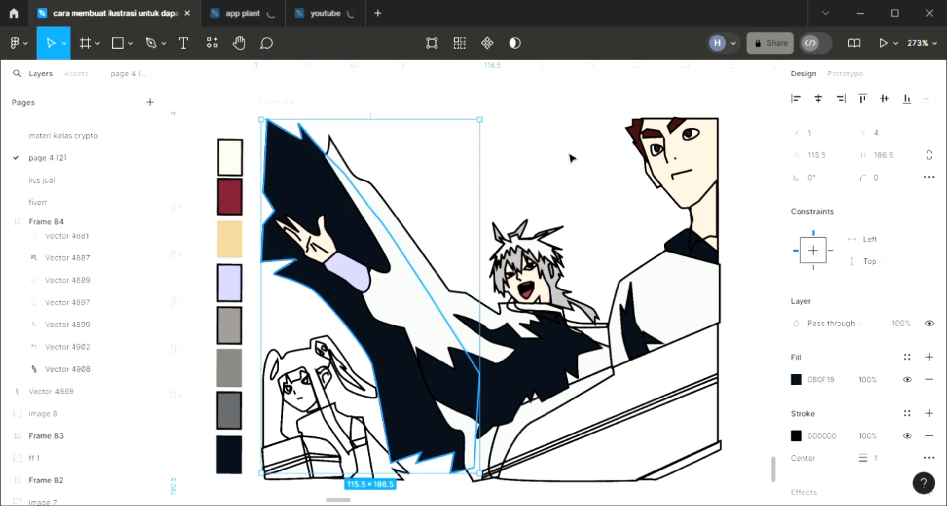
key(Escape)
- Add a fill to the small girl's hair shape, send it to the back, and colour it with the palette's blonde D5BD8C
scroll(348, 393, right, 2)
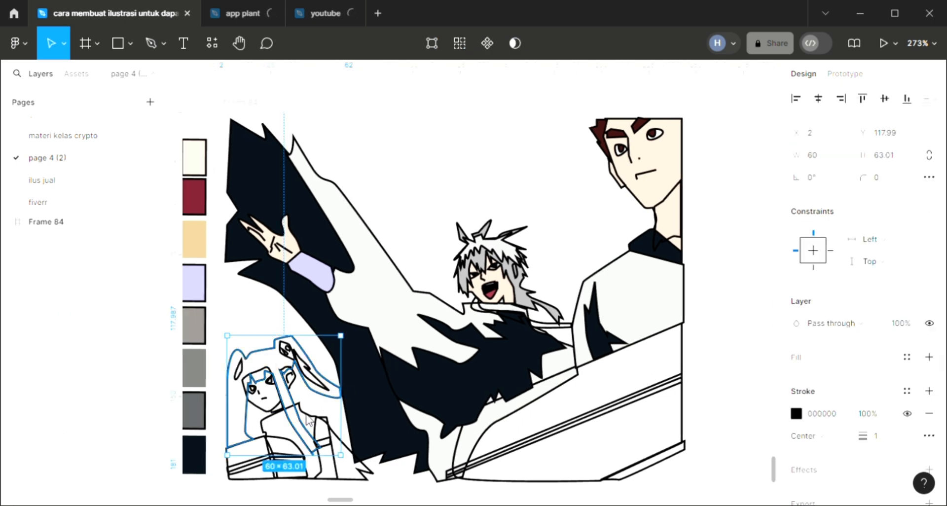
scroll(312, 422, left, 3)
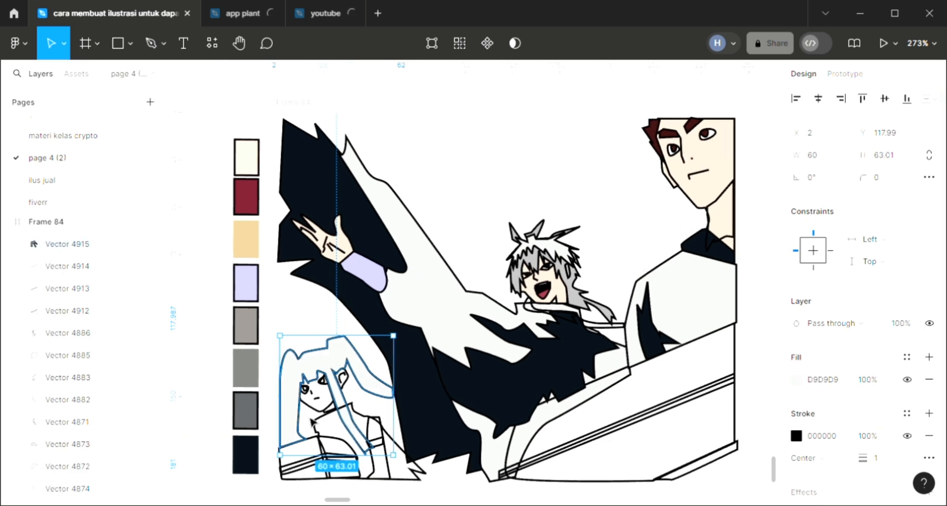
scroll(259, 299, down, 1)
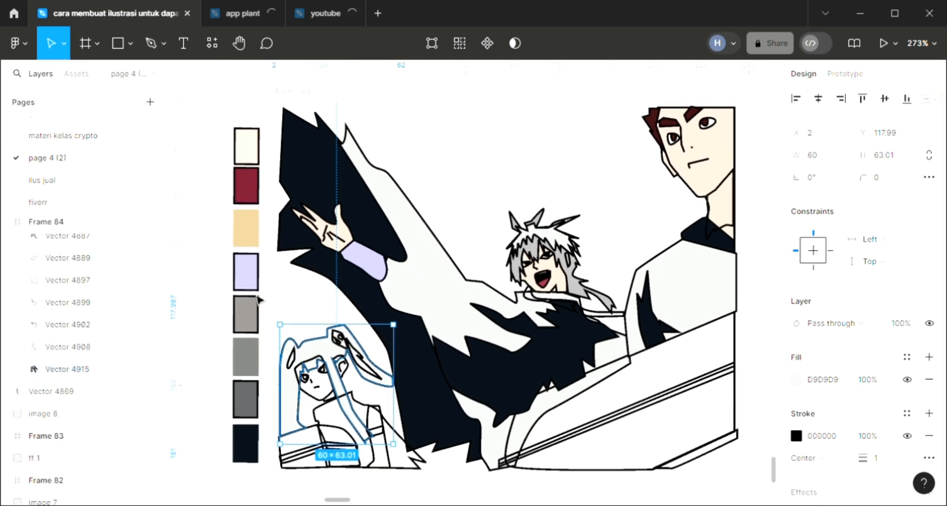
click(246, 228)
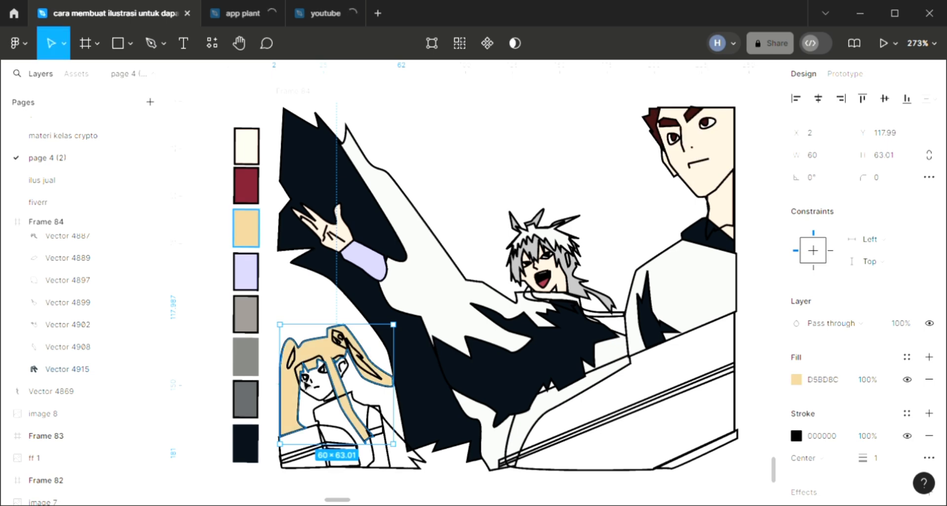
- Fill the two small ornament shapes in the blonde girl's hair with white FFFFFF and move them backward in the layer order
scroll(304, 390, up, 2)
scroll(301, 387, up, 3)
click(287, 340)
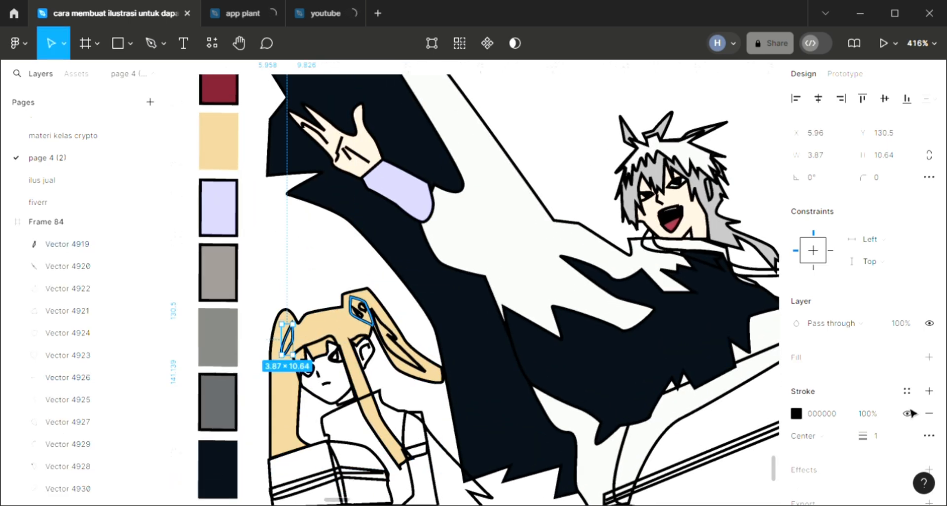
shift+click(372, 324)
click(929, 414)
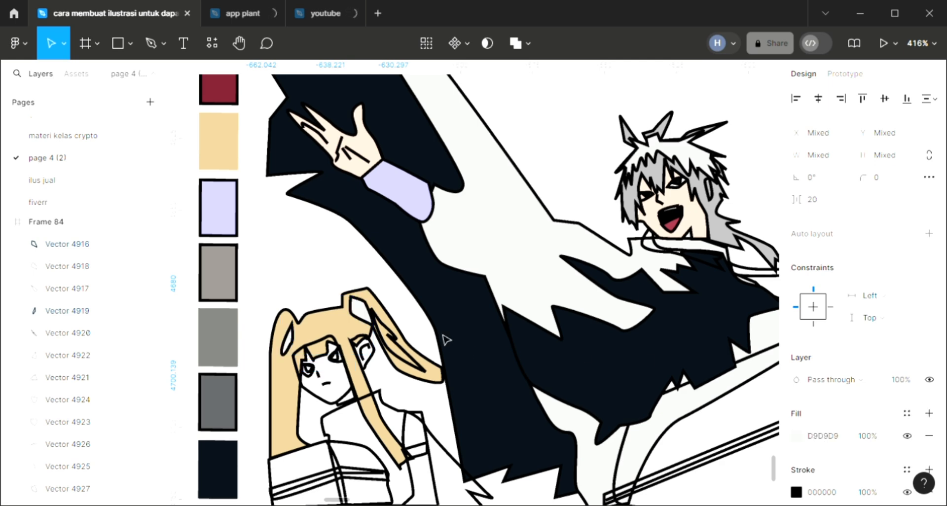
key(i)
click(353, 251)
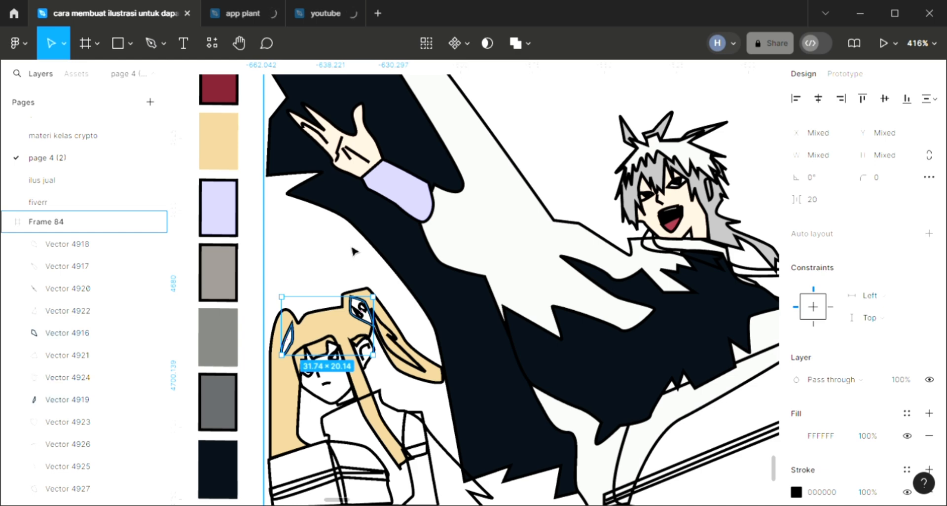
key(ctrl+bracketleft)
- Fill the narrow shading shape inside the blonde girl's ponytail with dark navy 080F19 sampled from the torso shading
click(354, 249)
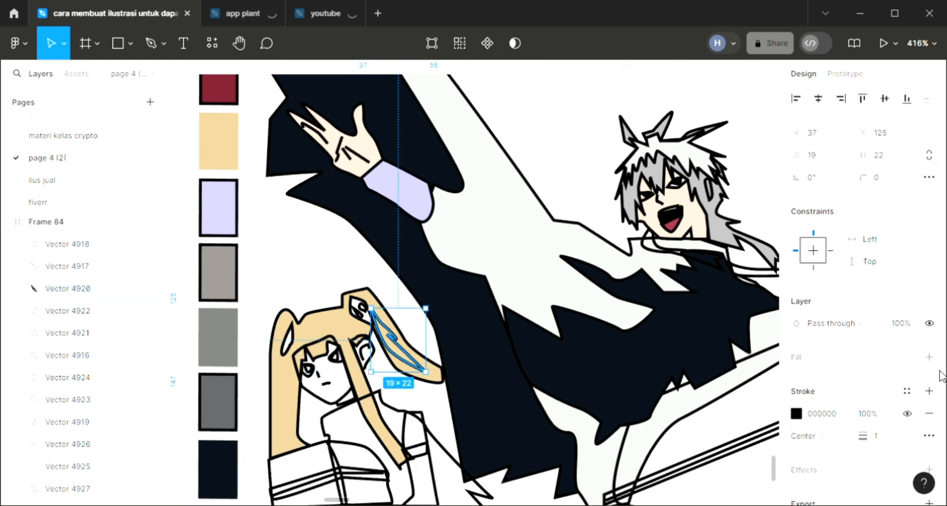
click(929, 357)
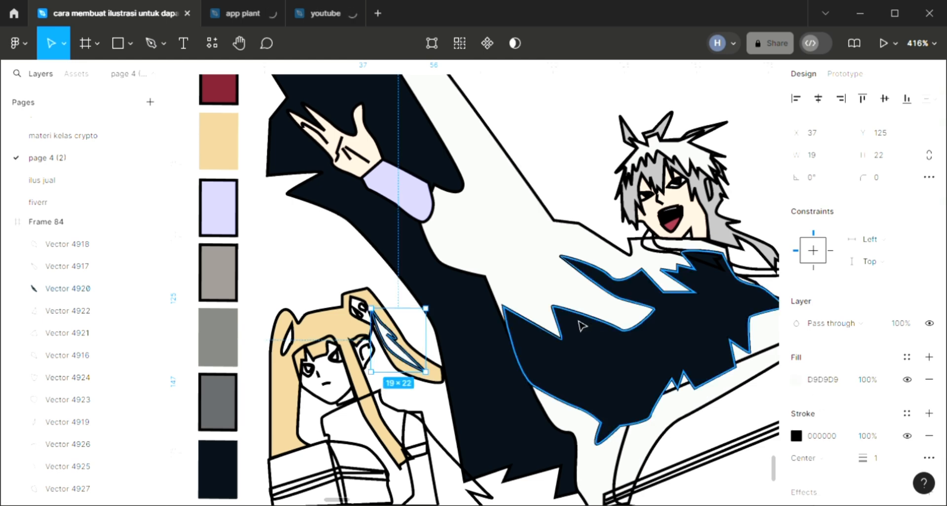
click(568, 375)
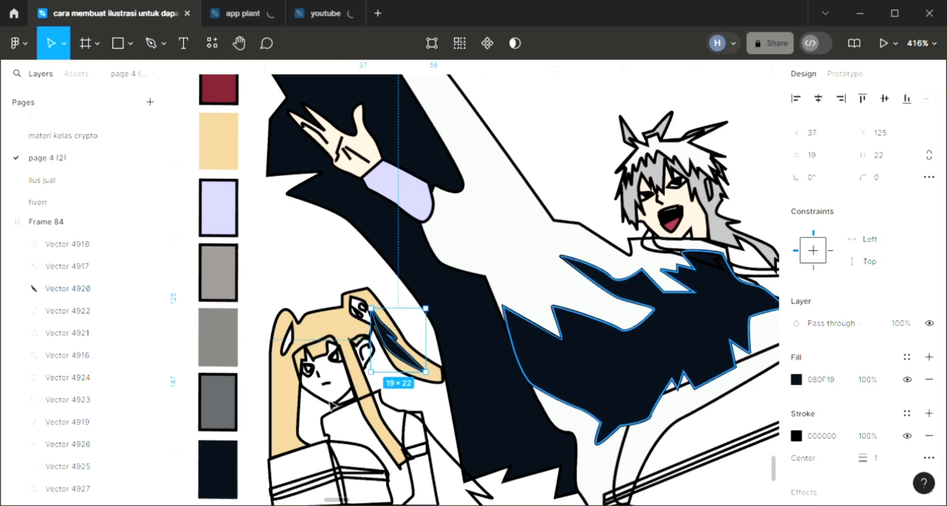
- Fill both of the blonde girl's pupils with dark navy 080F19 sampled from the coat
scroll(332, 406, up, 3)
scroll(326, 375, down, 2)
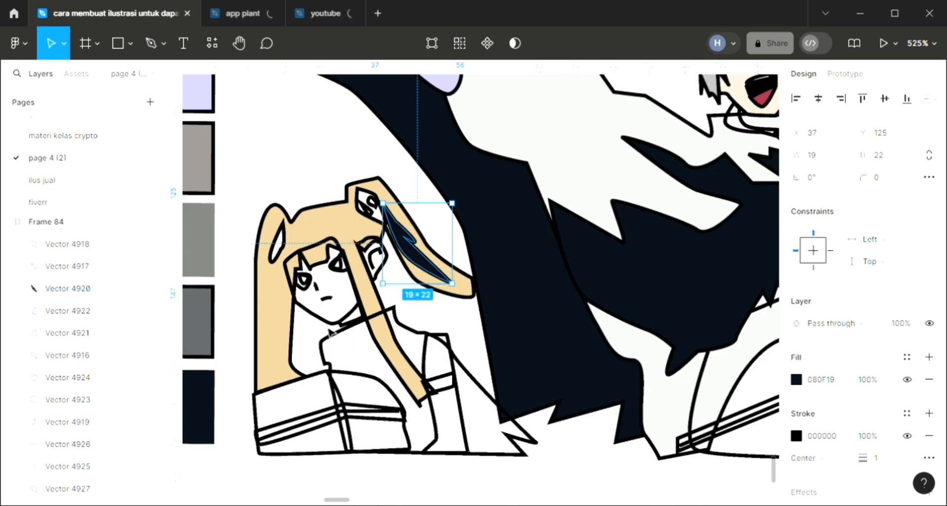
scroll(310, 279, up, 2)
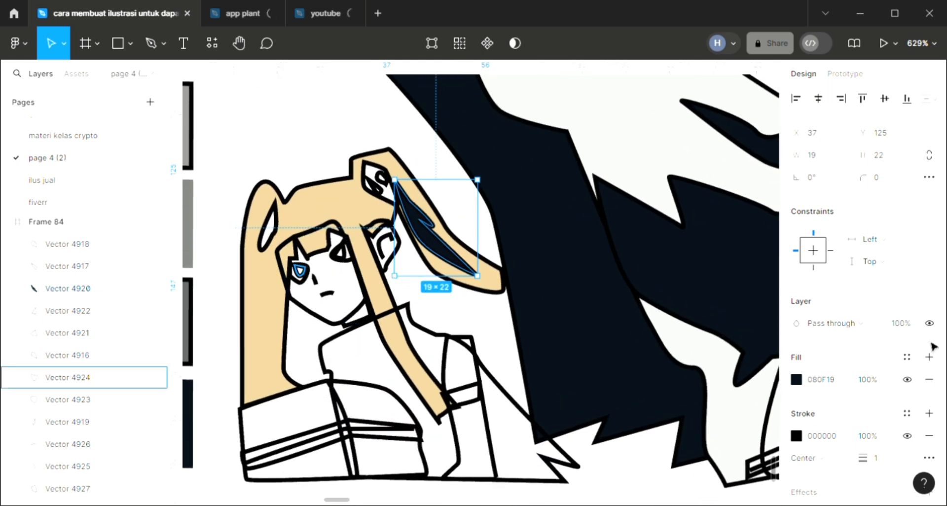
click(299, 271)
click(931, 359)
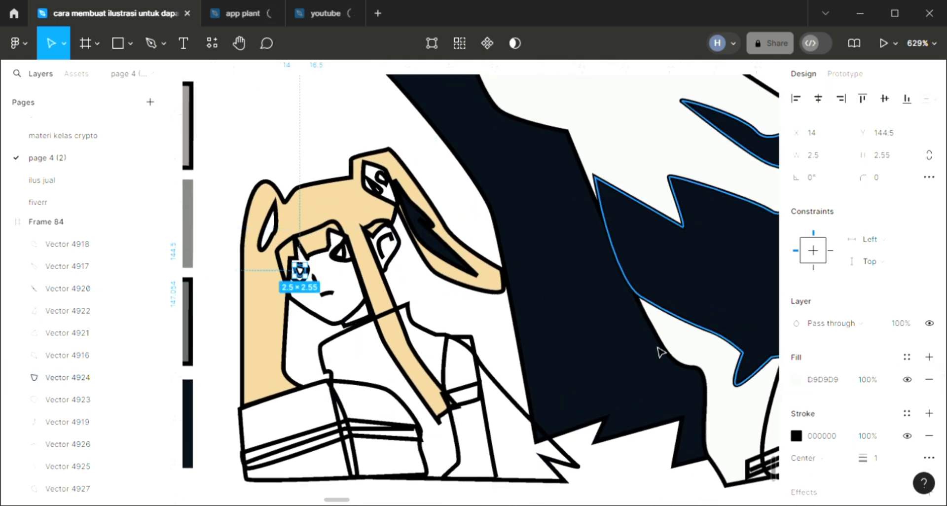
key(i)
click(715, 127)
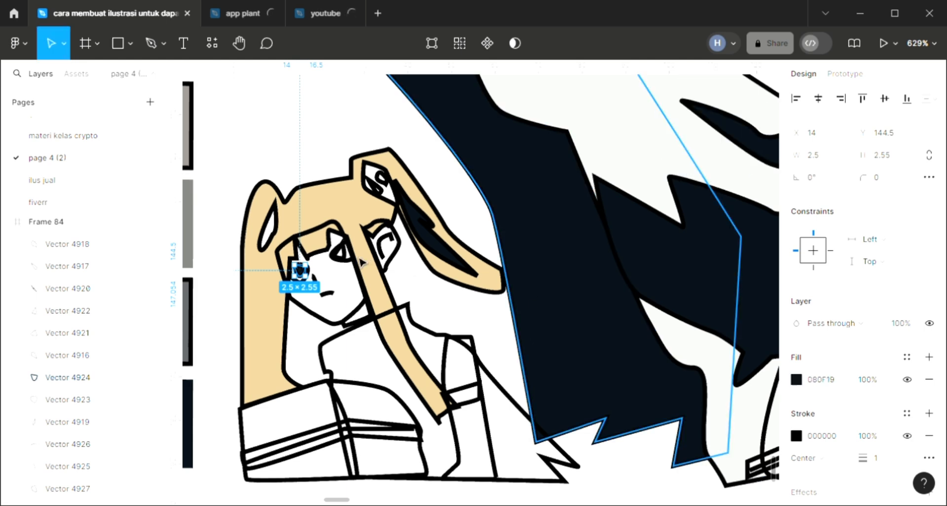
click(340, 252)
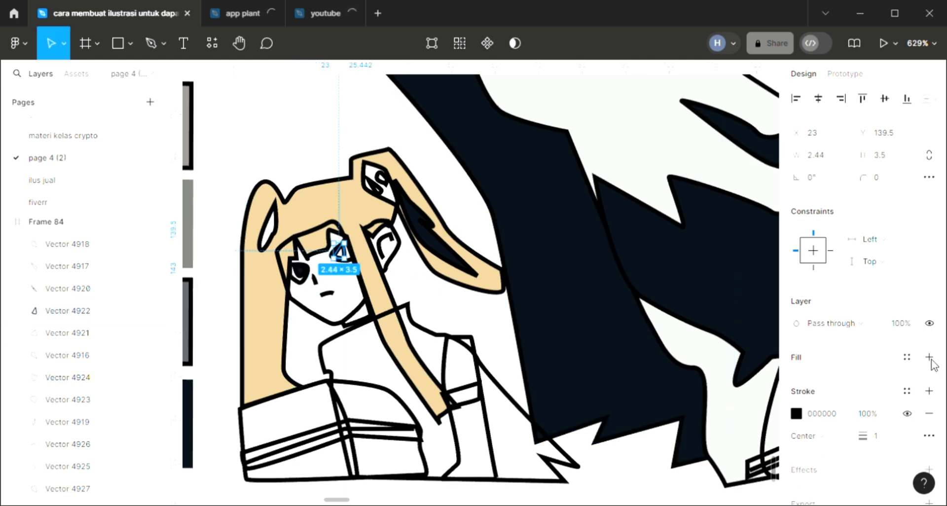
click(929, 356)
key(i)
click(715, 126)
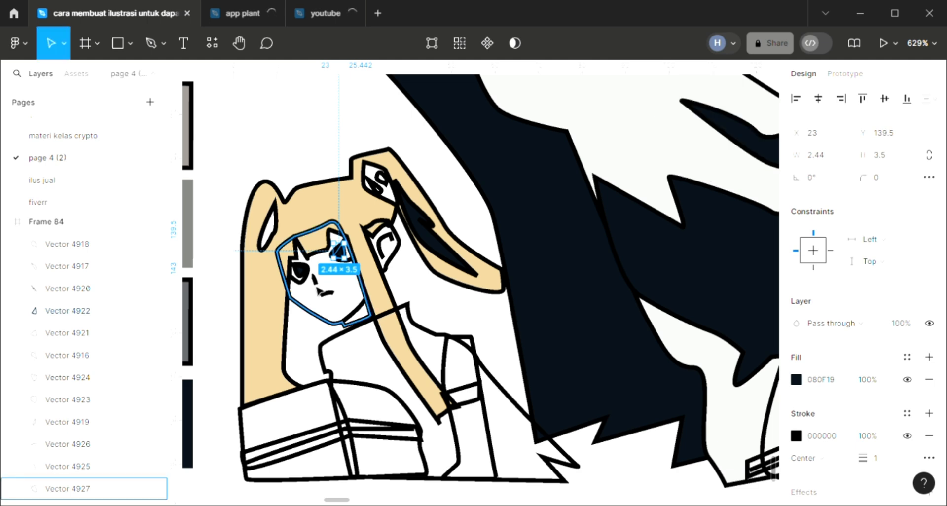
- Add a fill to both of the blonde girl's eye outlines and send them to the back
click(307, 280)
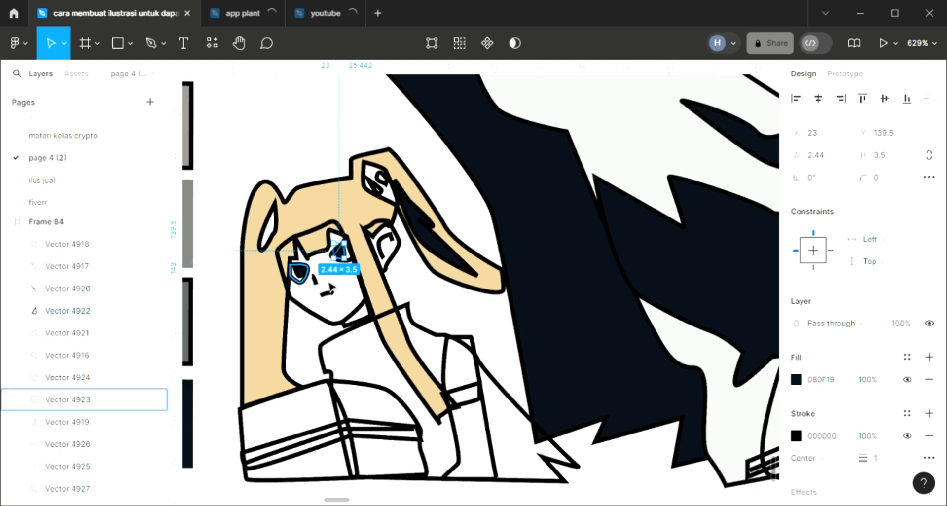
shift+click(364, 272)
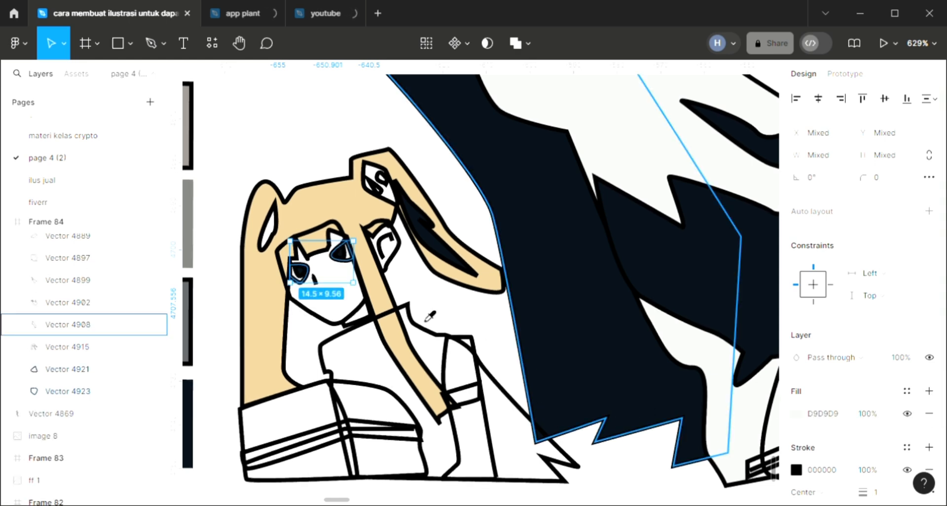
key(i)
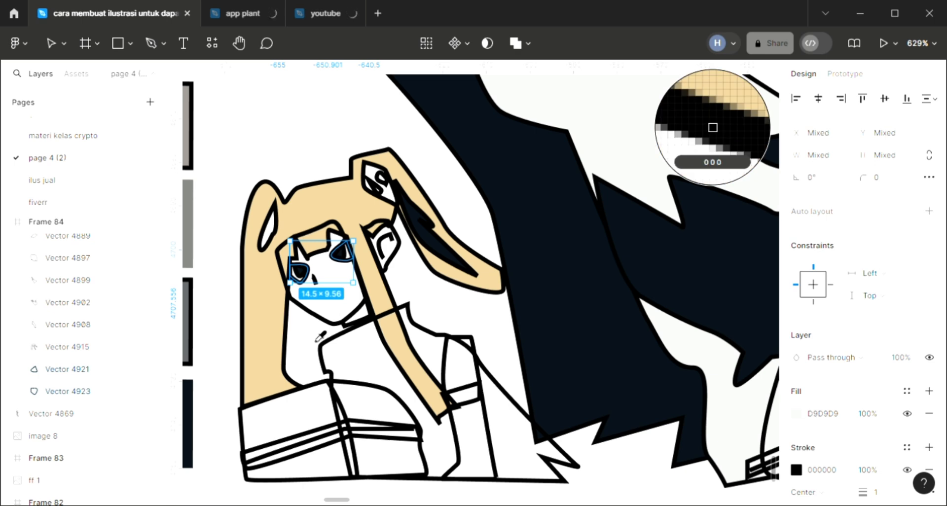
key(Escape)
- Fill the blonde girl's face outline with the sampled skin tone F2D5C6 and send it to the back of the layer order
click(325, 320)
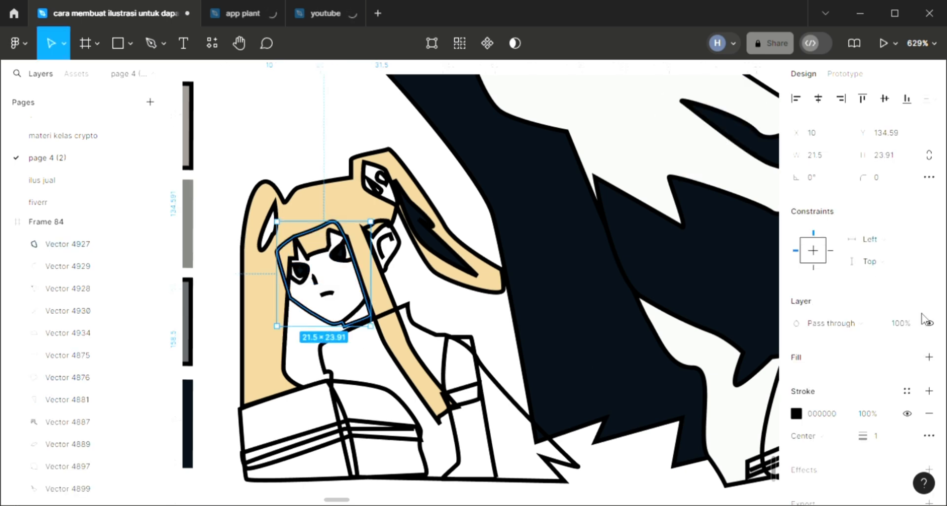
click(929, 357)
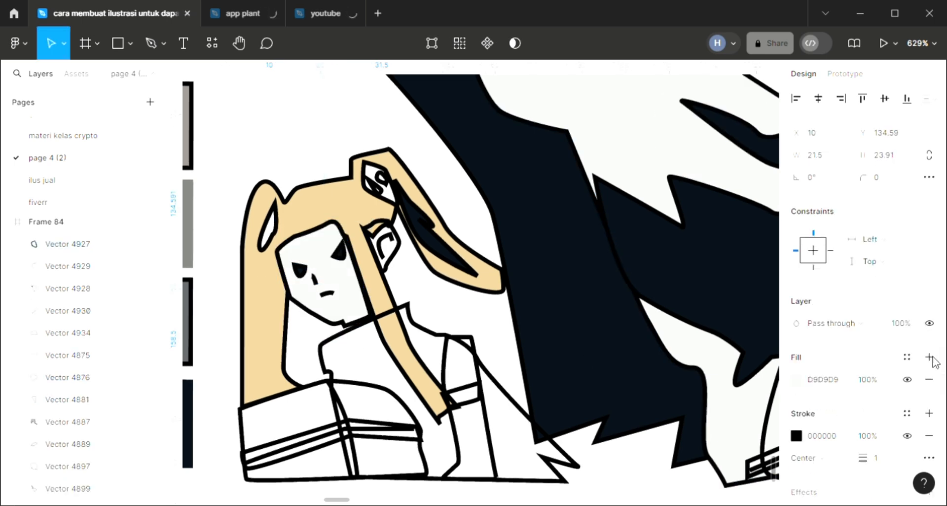
key([)
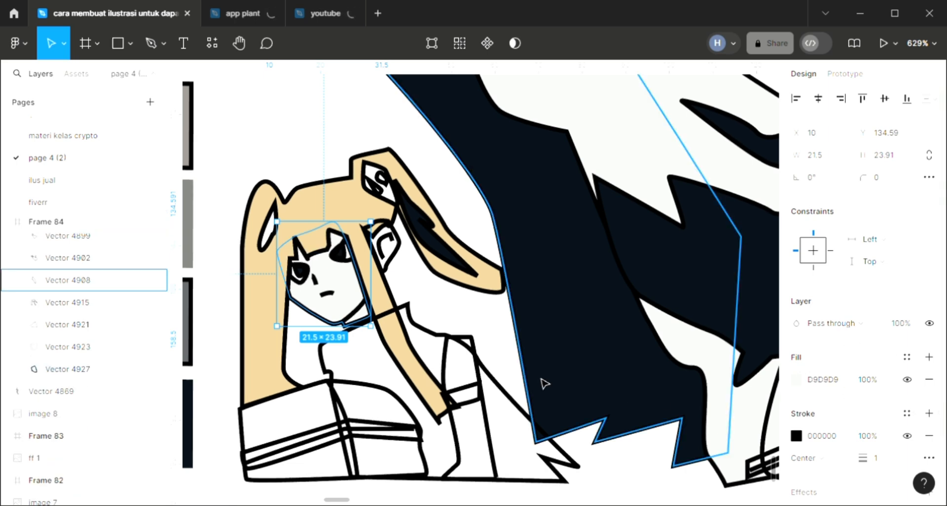
scroll(541, 383, down, 5)
scroll(543, 382, right, 1)
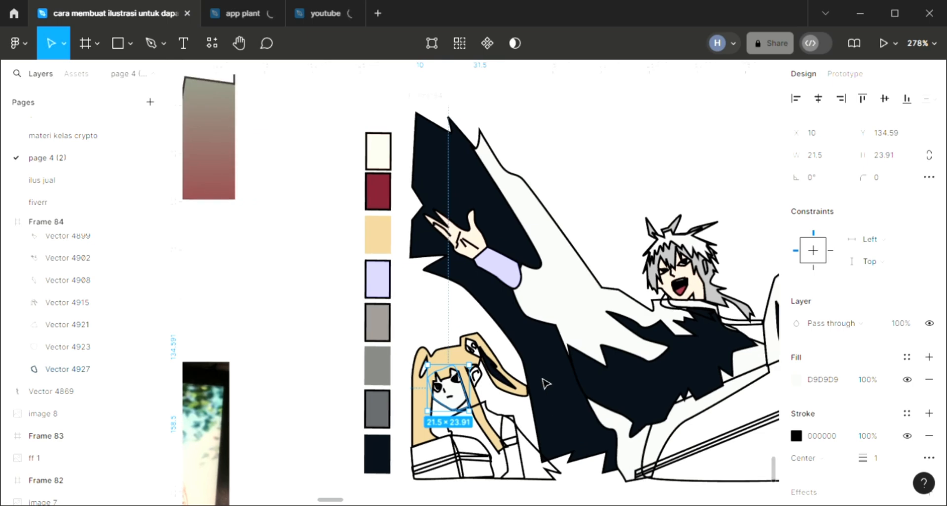
key(i)
click(713, 128)
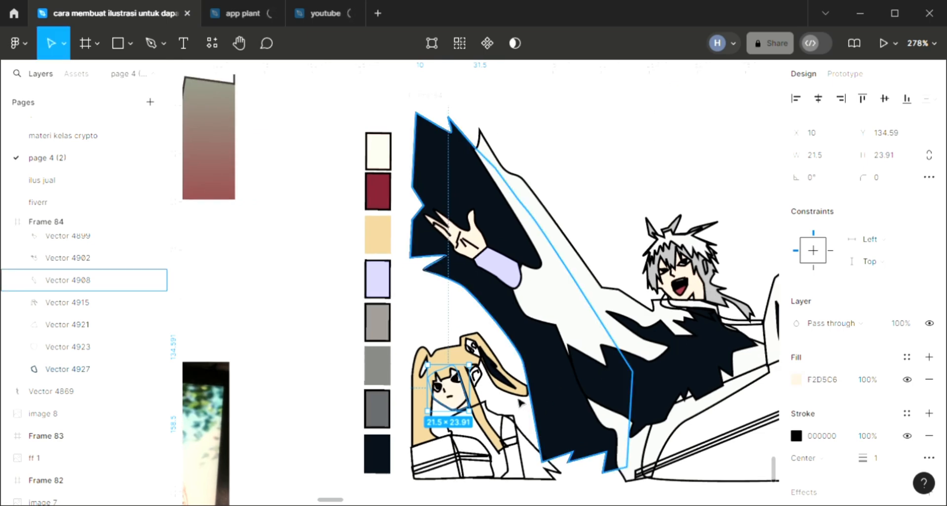
- Fill the blonde girl's ear shape with the skin tone F2D5C6 sampled from her face
scroll(488, 391, up, 3)
scroll(489, 392, up, 2)
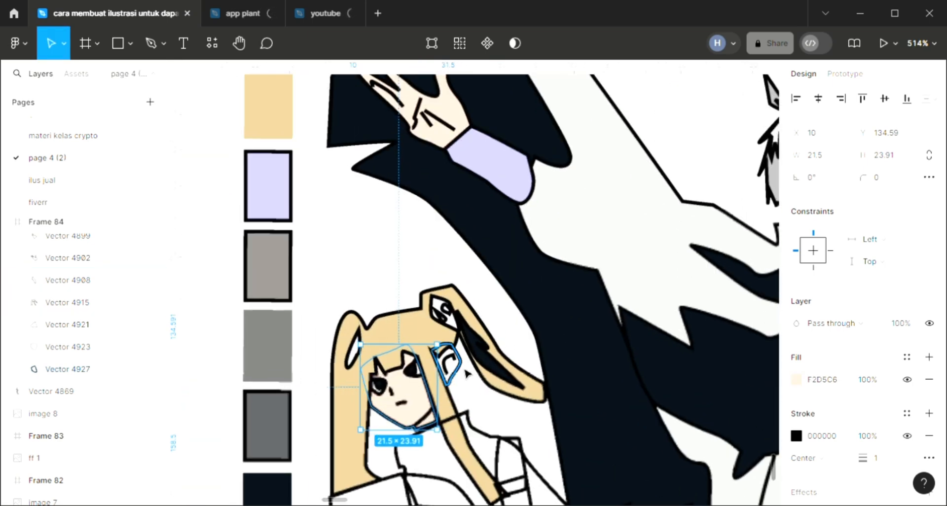
click(447, 363)
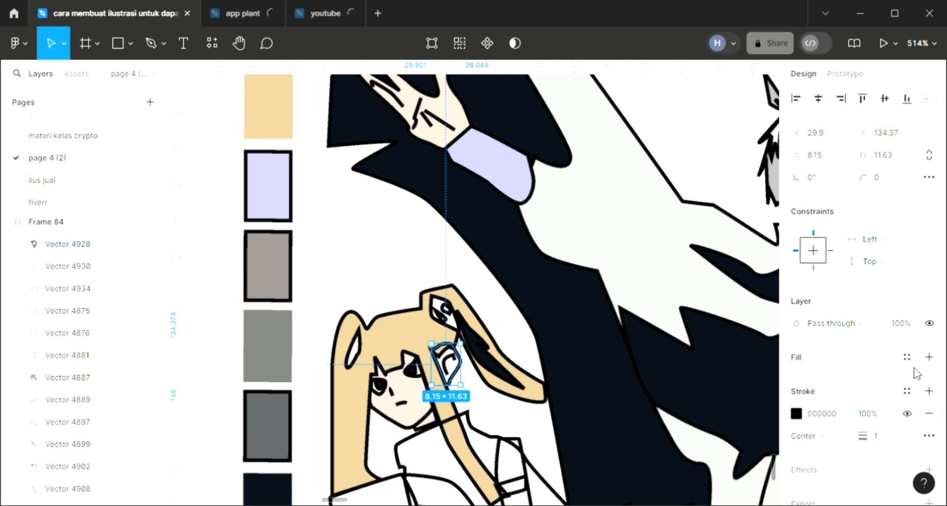
click(929, 357)
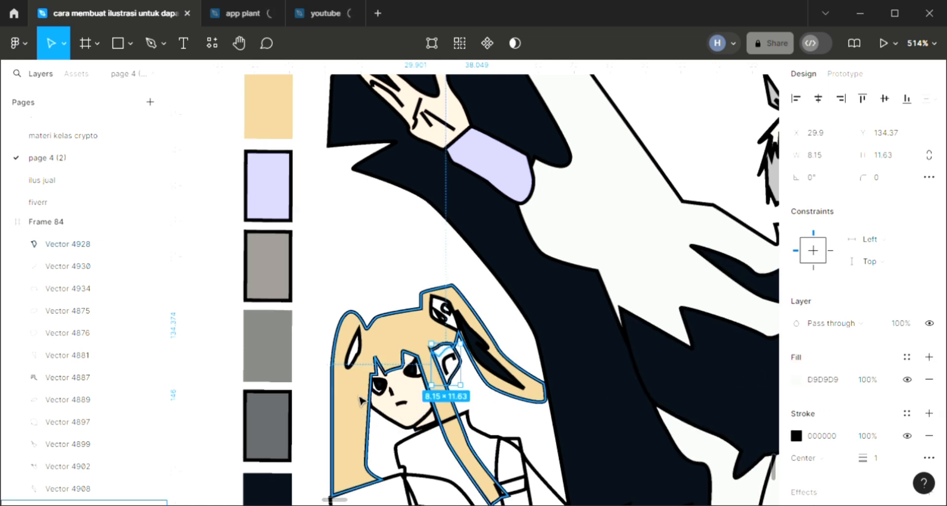
key(i)
click(427, 410)
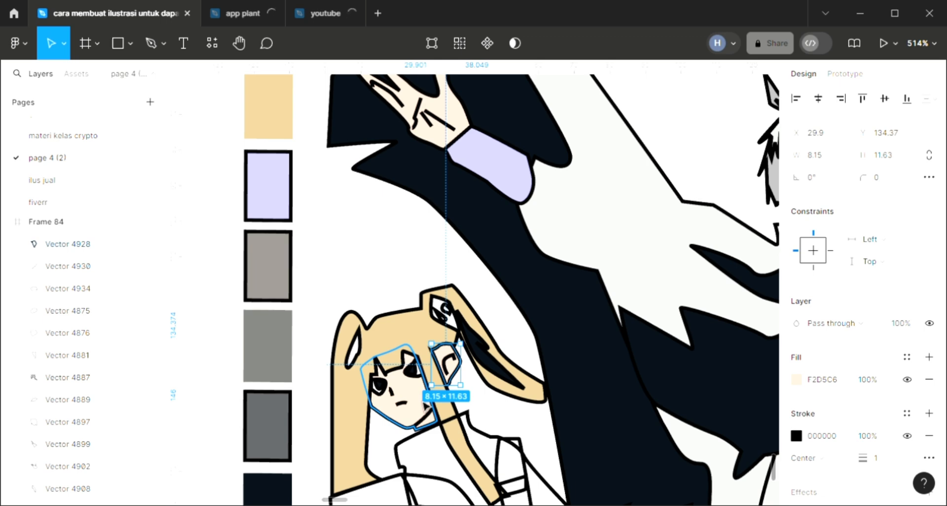
- Fill the blonde girl's sleeveless top with dark navy 080F19 sampled from the coat and send it to the back
scroll(496, 386, down, 5)
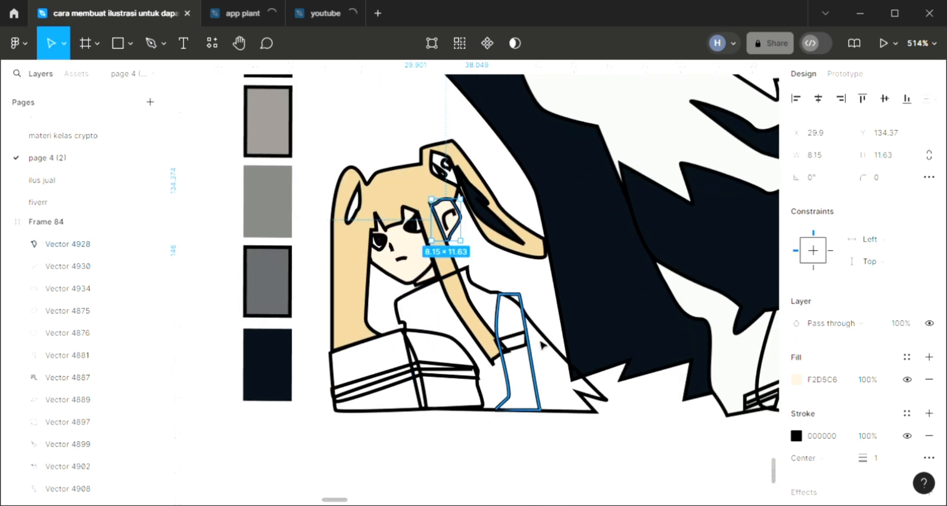
click(549, 345)
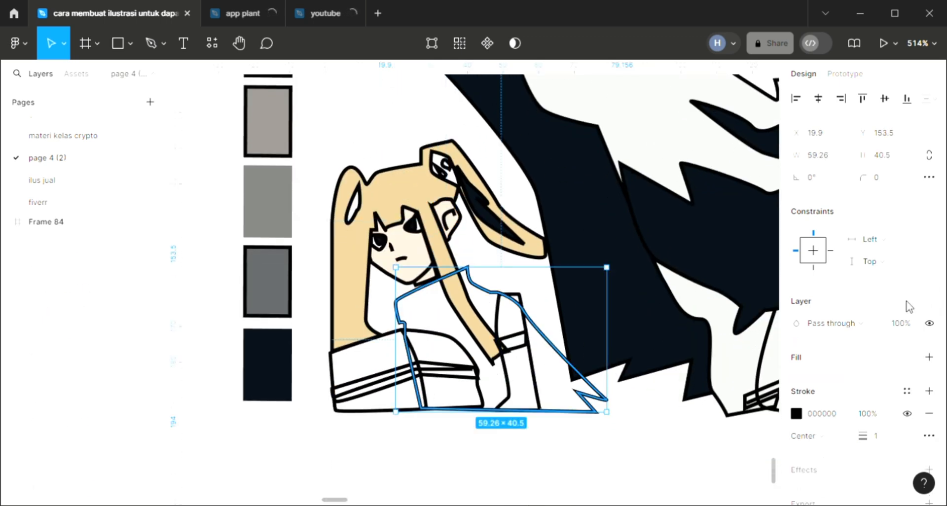
click(929, 356)
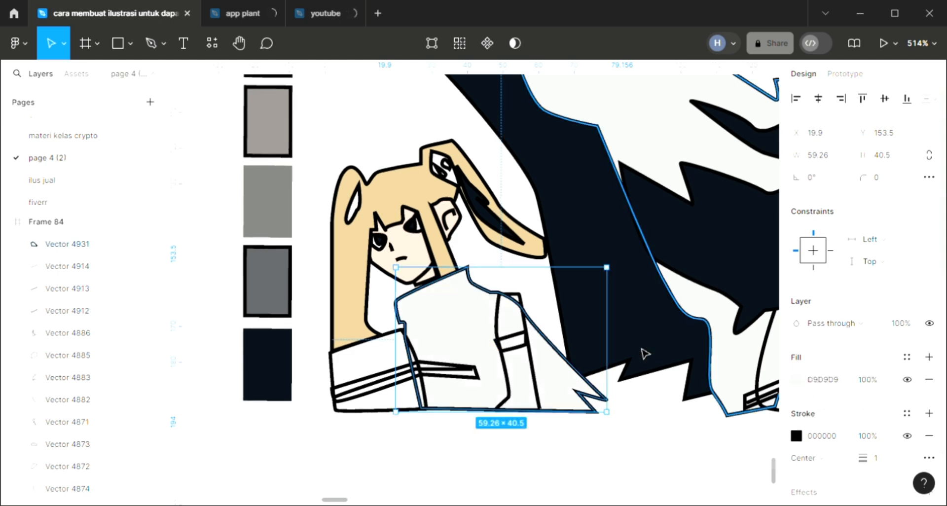
click(635, 296)
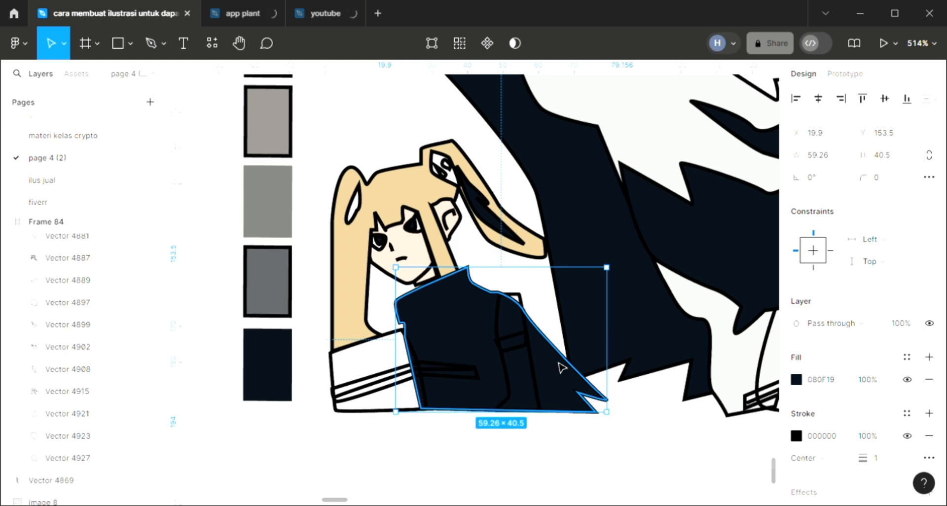
key([)
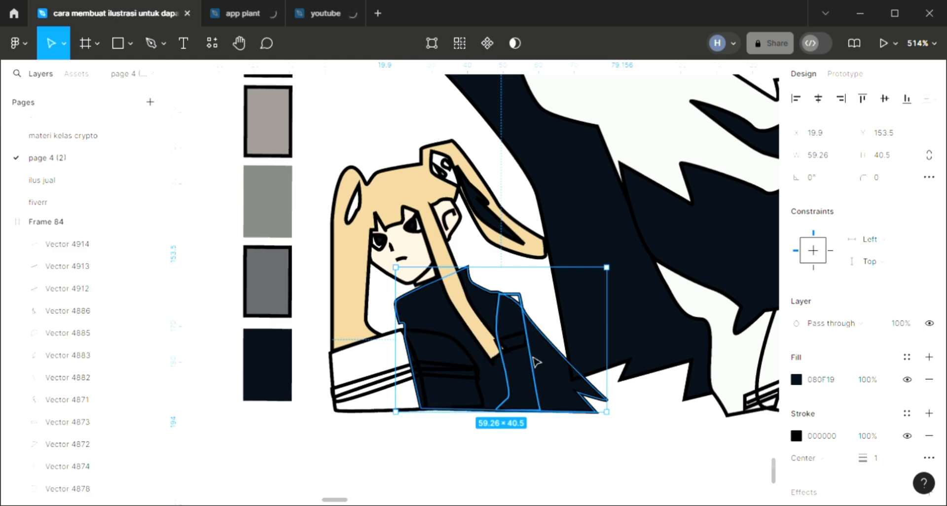
- Fill the blonde girl's arm with the skin tone F2D5C6 sampled from her face
click(537, 363)
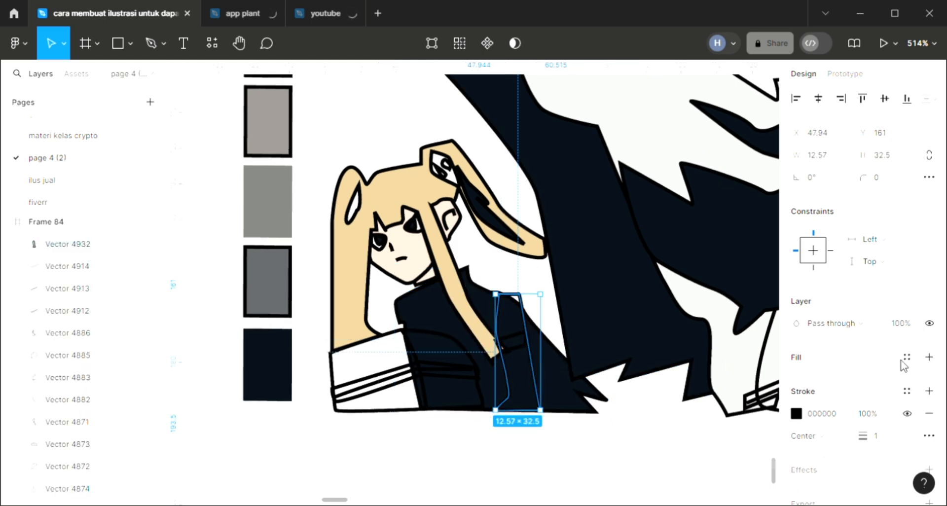
key(ctrl+])
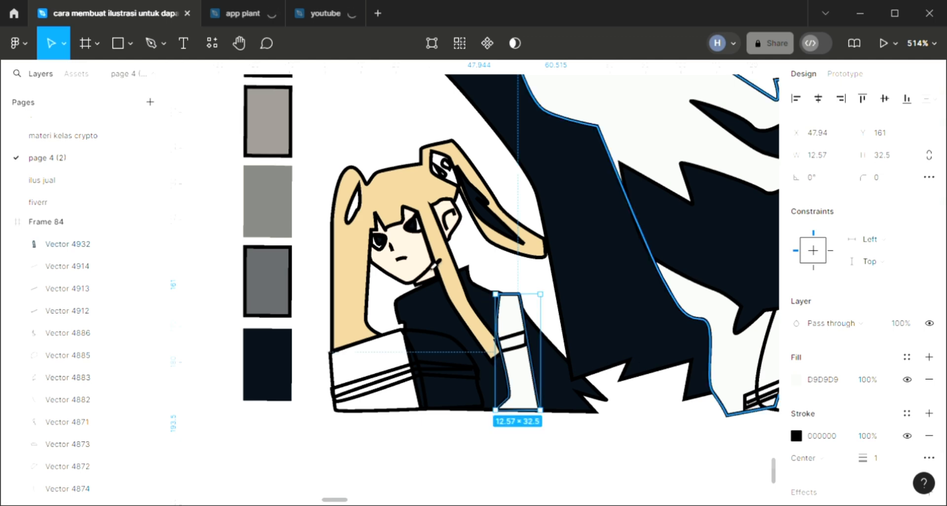
key(i)
click(413, 263)
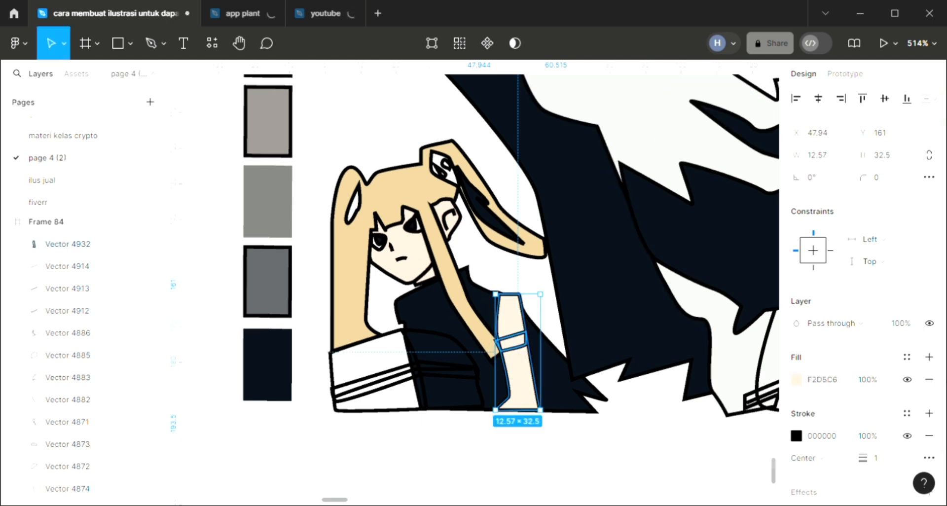
- Fill the band around the blonde girl's arm with dark navy 080F19 sampled from her top
click(520, 347)
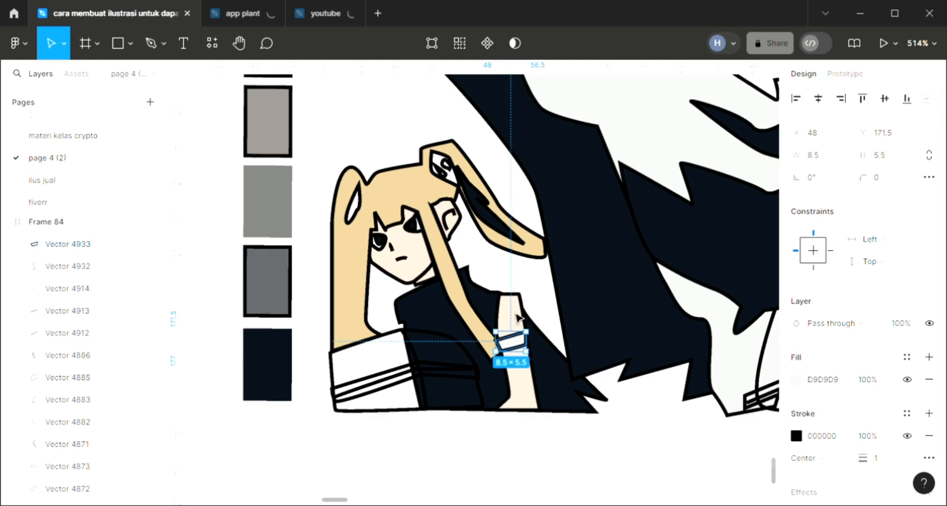
key(i)
click(425, 343)
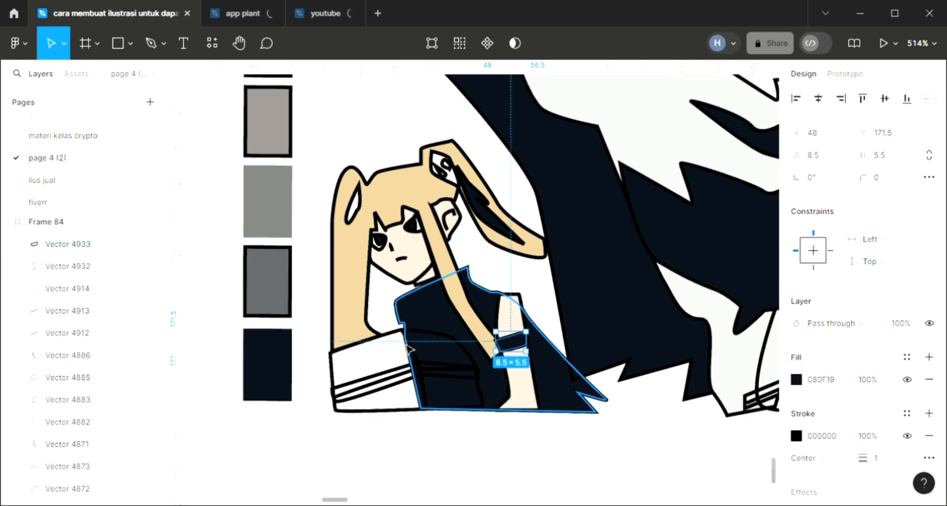
- Fill the rounded shape in front of the blonde girl with the crimson (RGB 121, 31, 48) sampled from the palette swatch
click(408, 348)
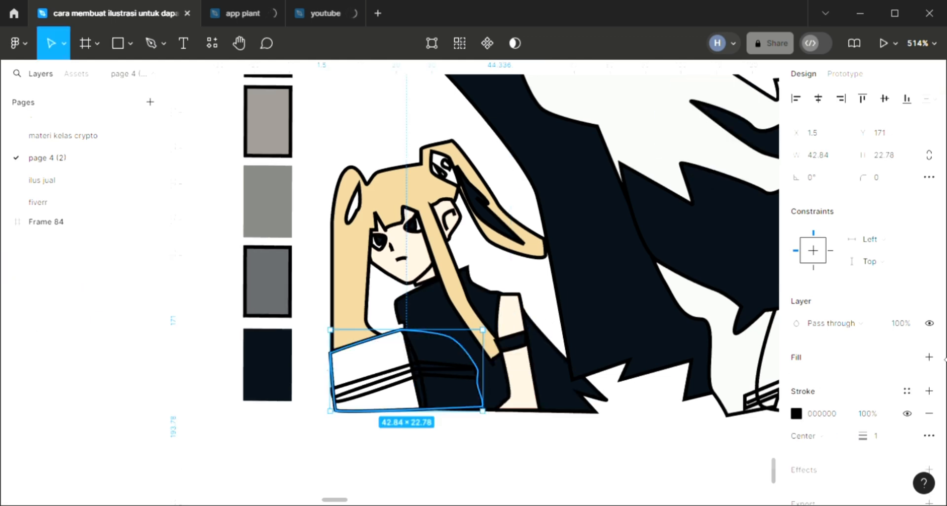
click(929, 357)
scroll(468, 416, up, 1)
scroll(468, 415, up, 2)
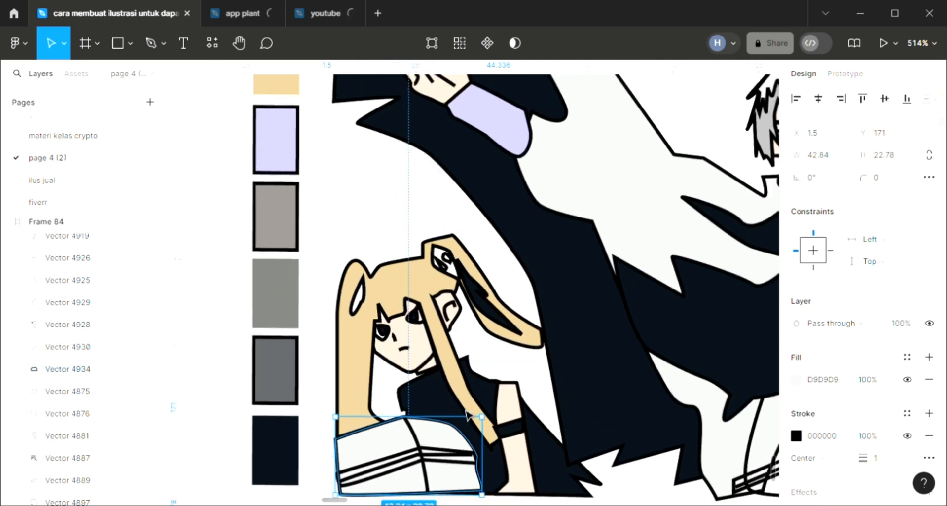
ctrl+scroll(468, 416, down, 3)
key(i)
click(320, 129)
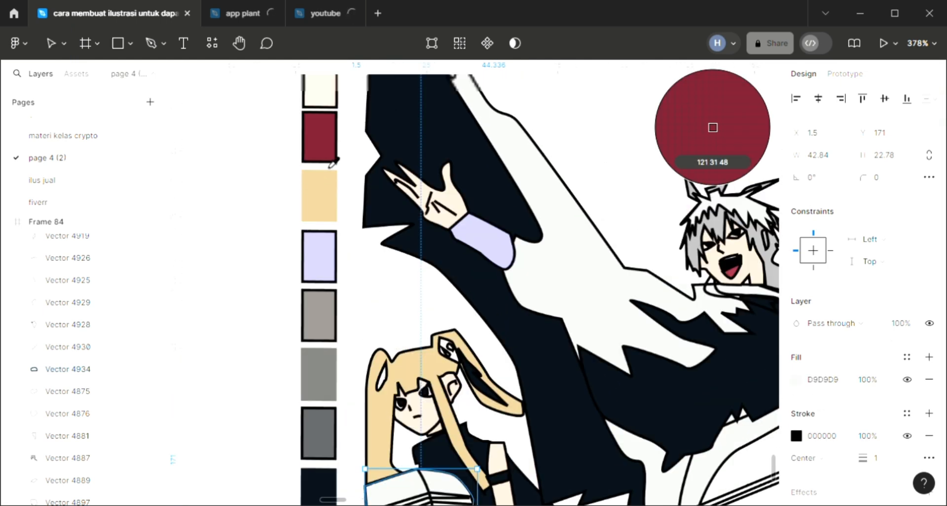
scroll(452, 429, down, 1)
right_click(450, 428)
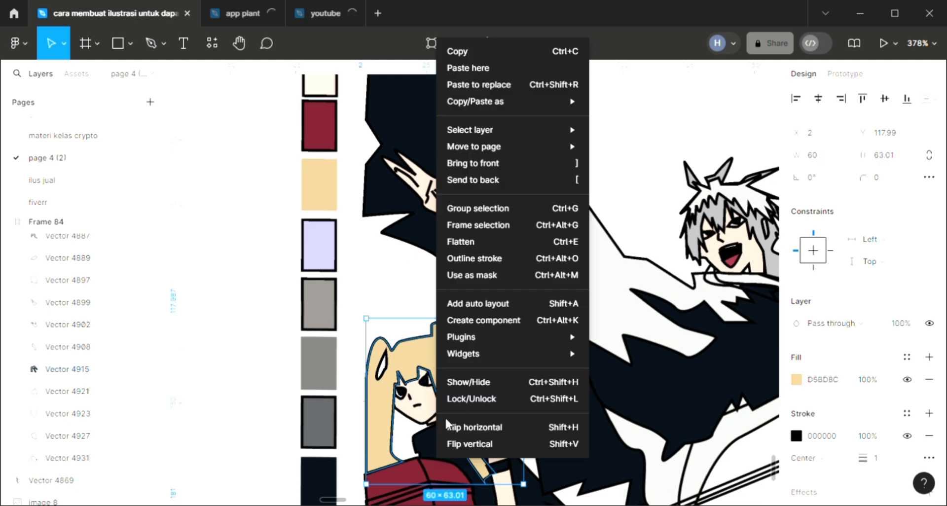
click(359, 279)
- Fill the stripe across the girl's crimson shape with the blonde D5BD8C sampled from her hair
scroll(408, 340, down, 3)
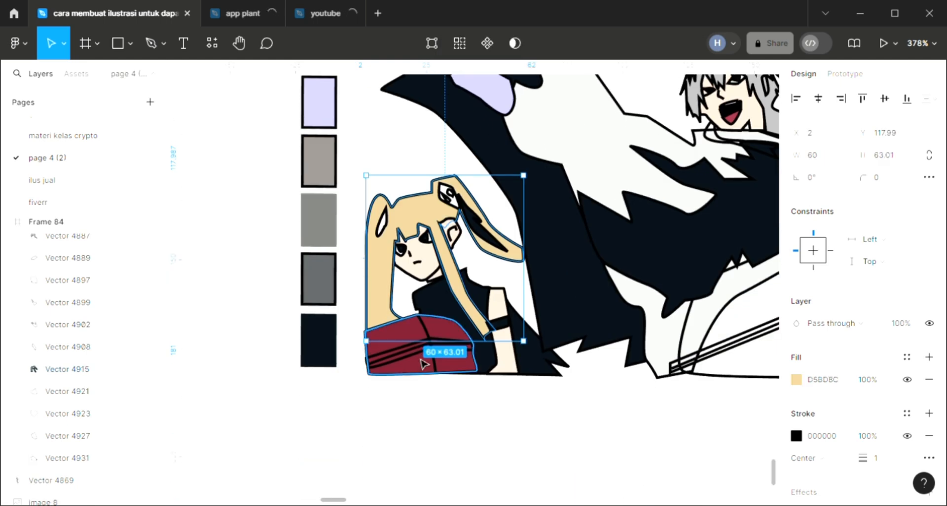
click(424, 346)
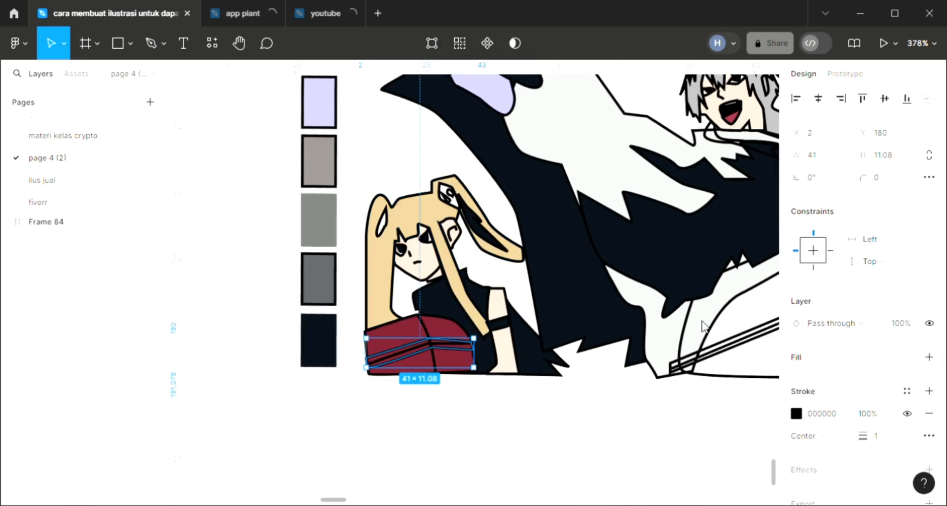
key(i)
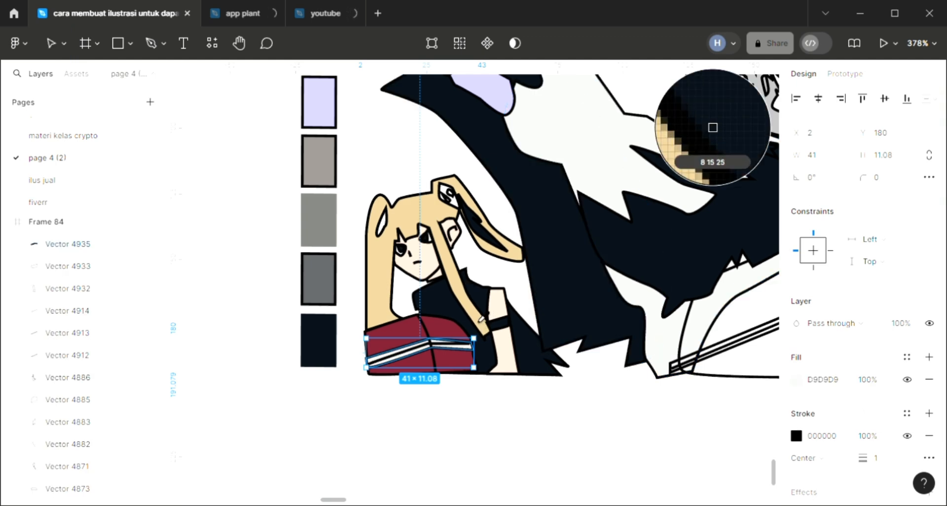
click(429, 229)
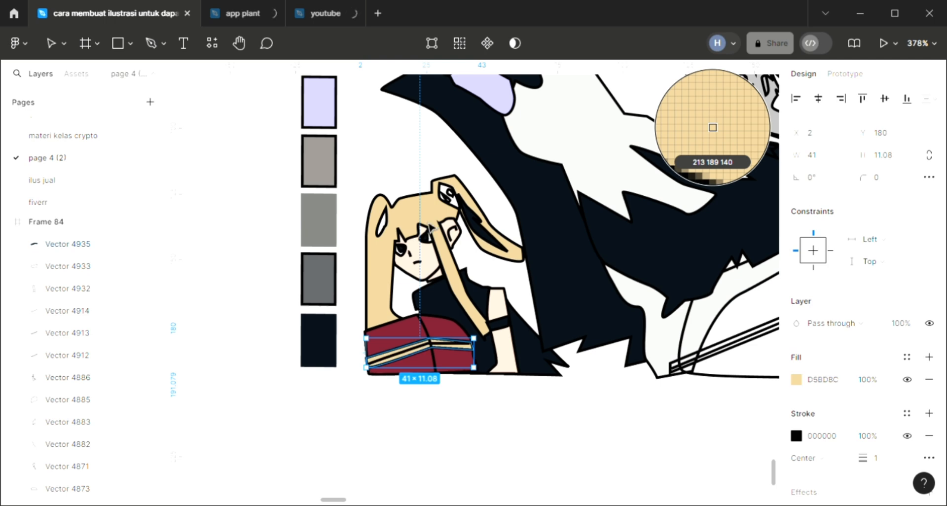
- Fill the large striped shape beneath the two male characters with the crimson sampled from the shape in front of the blonde girl
scroll(430, 228, down, 2)
scroll(473, 316, up, 2)
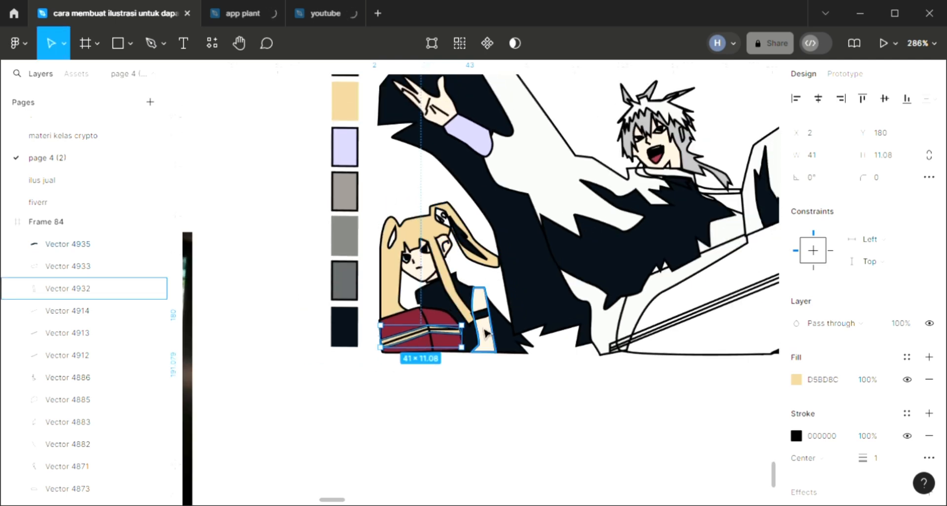
scroll(483, 330, up, 2)
scroll(485, 328, right, 8)
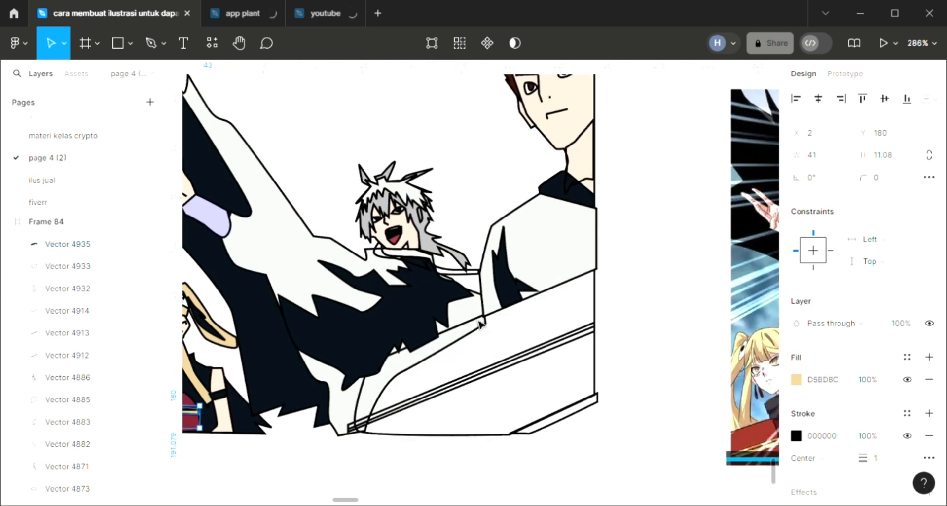
click(505, 310)
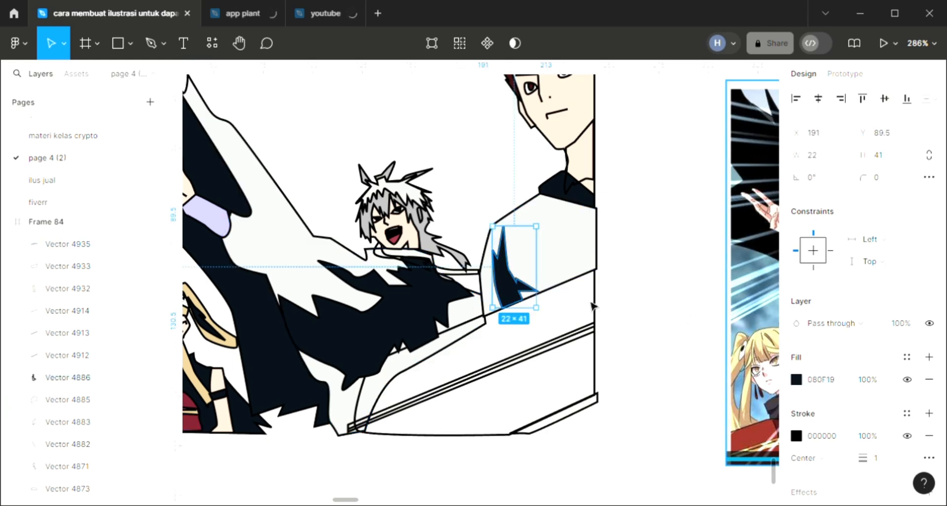
click(608, 295)
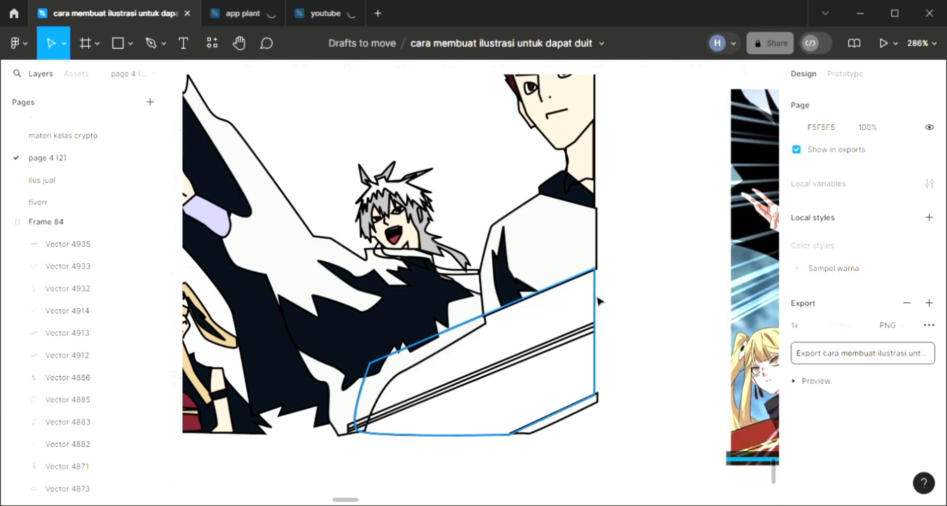
click(594, 300)
click(929, 357)
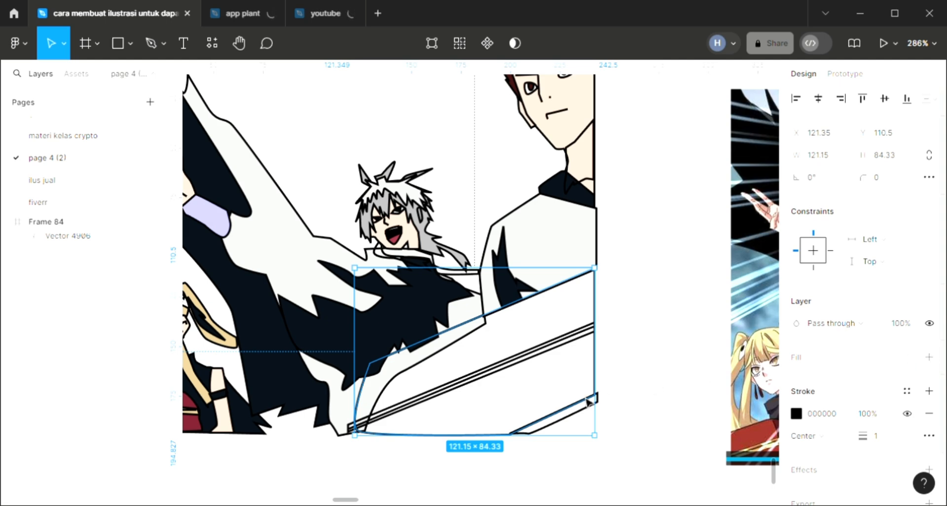
scroll(511, 402, left, 1)
scroll(511, 402, left, 3)
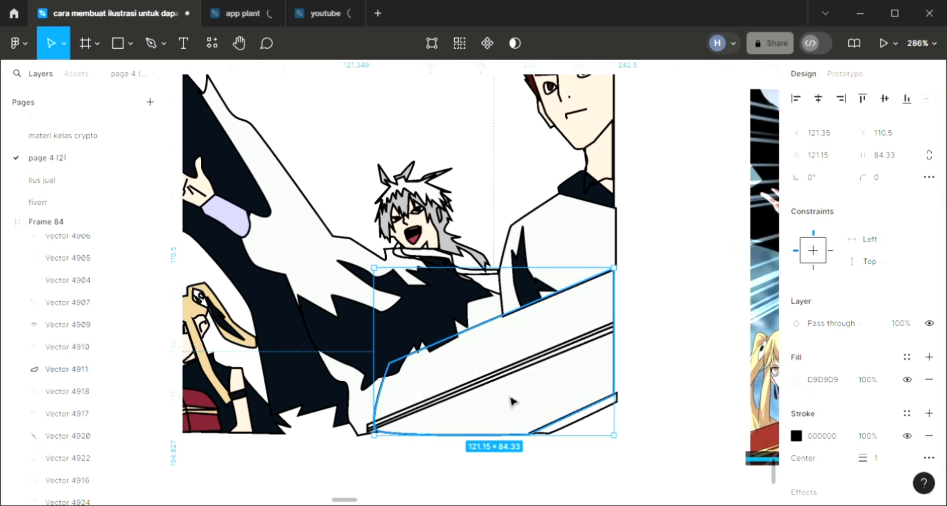
key(i)
click(238, 413)
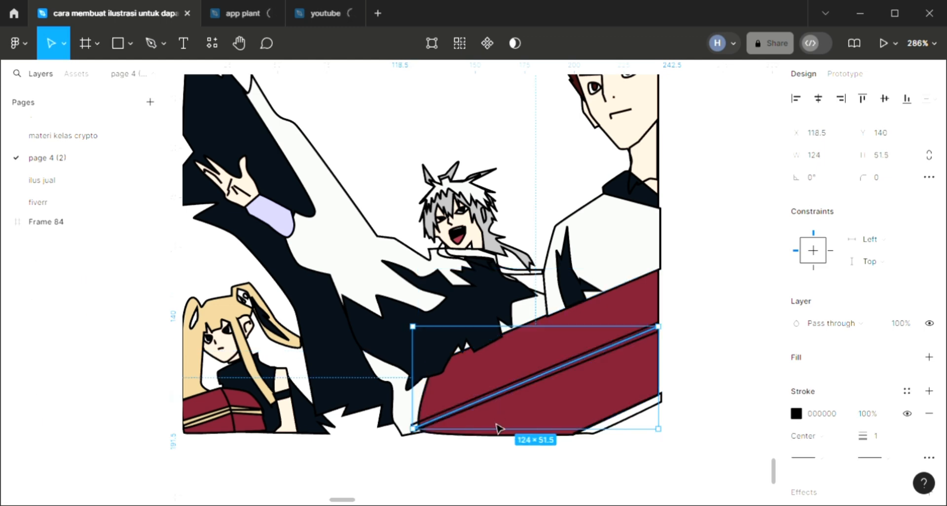
click(433, 435)
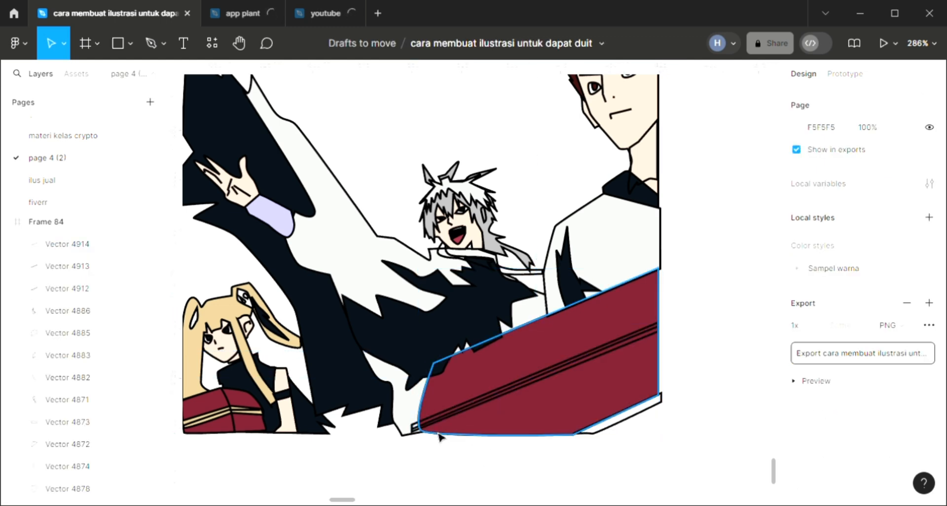
- Fill the diagonal stripe across the large crimson foreground shape with the blonde D5BD8C sampled from the girl's hair
click(427, 443)
click(416, 439)
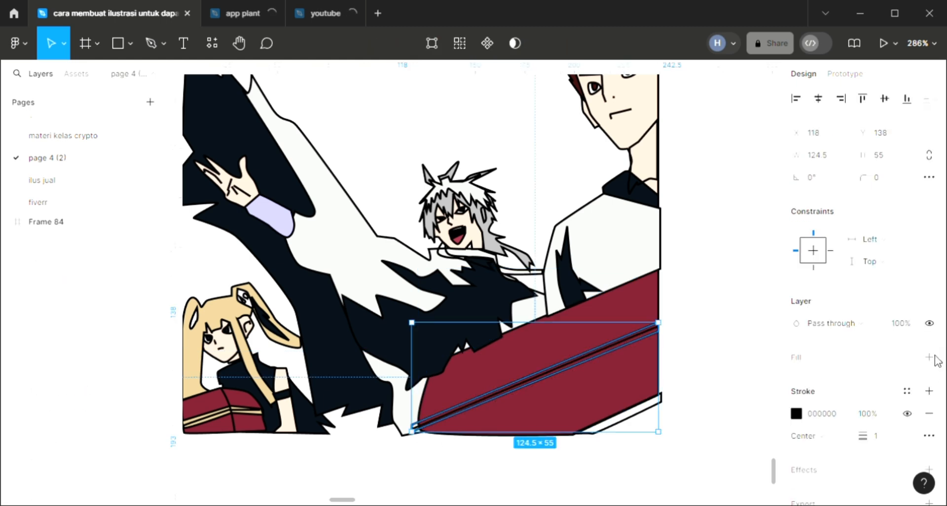
click(929, 357)
scroll(486, 408, left, 1)
scroll(486, 409, left, 2)
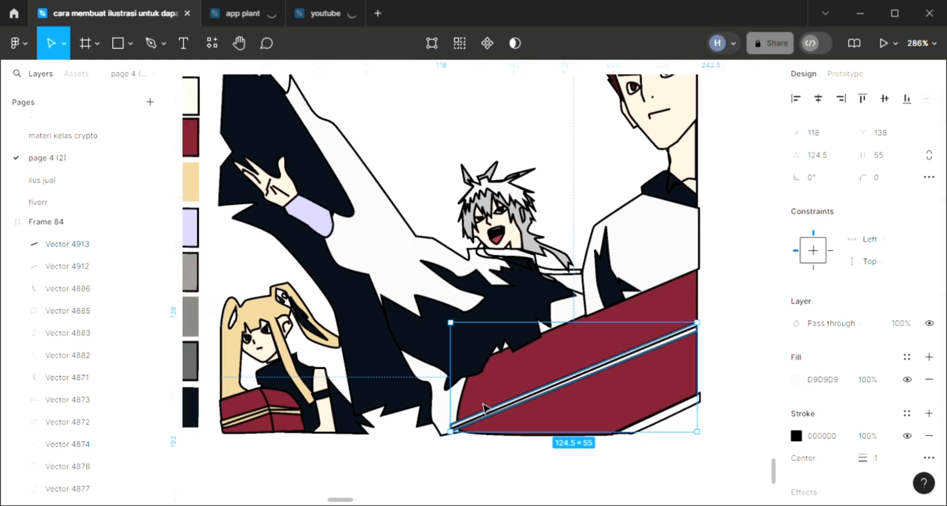
click(266, 324)
scroll(267, 323, up, 1)
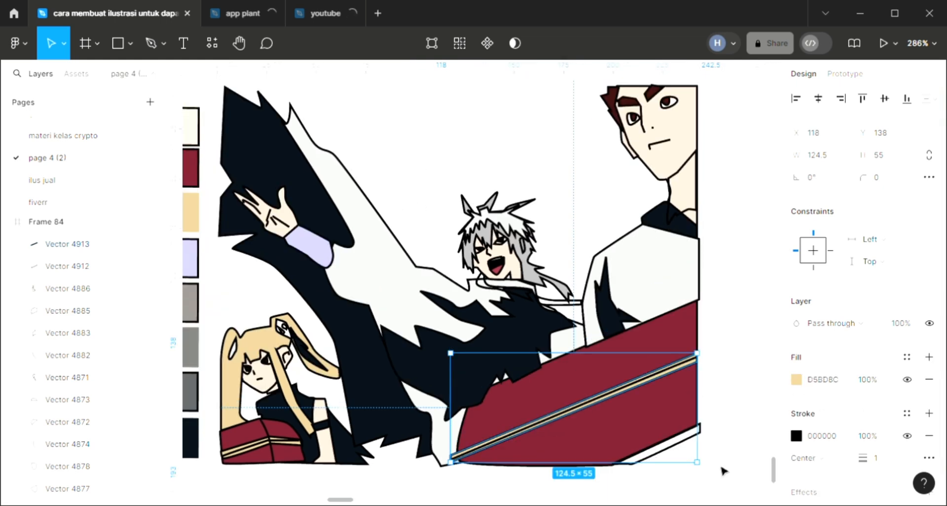
- Fill the narrow strip along the lower right edge of the large crimson shape with the hair's blonde D5BD8C
click(700, 445)
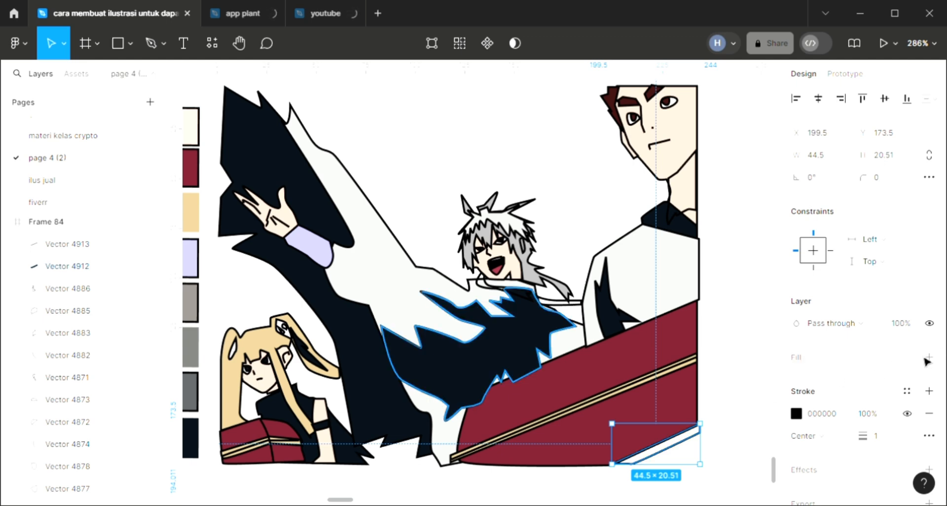
key(i)
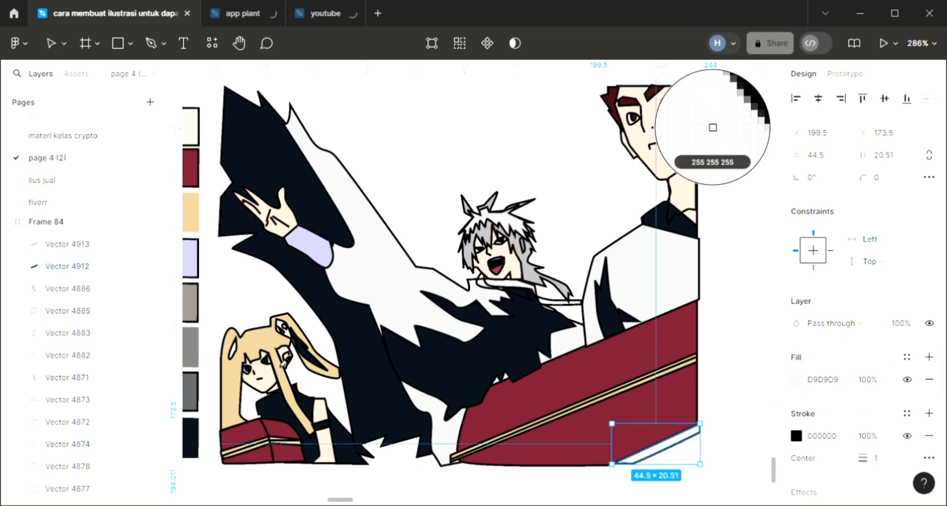
click(278, 348)
scroll(275, 332, up, 2)
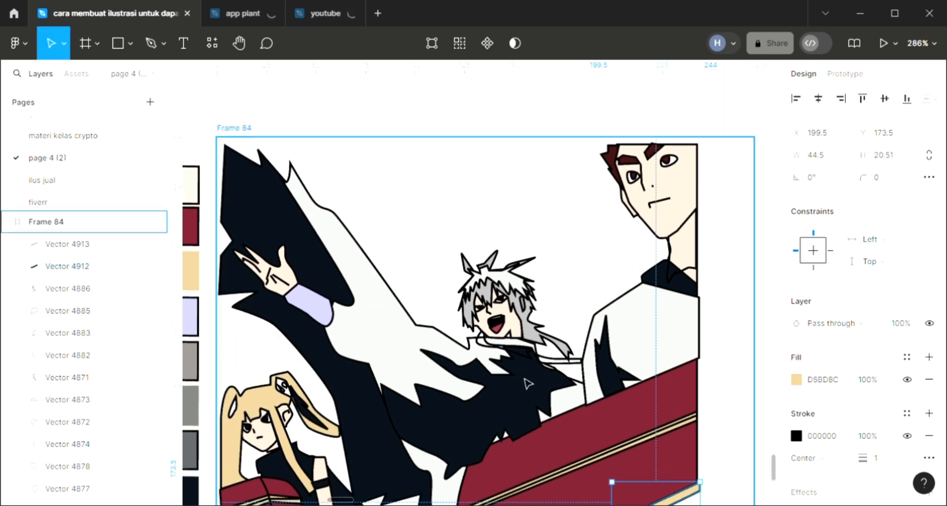
- Change the background fill of Frame 84 to the light red E16A6A
click(528, 384)
scroll(528, 383, down, 1)
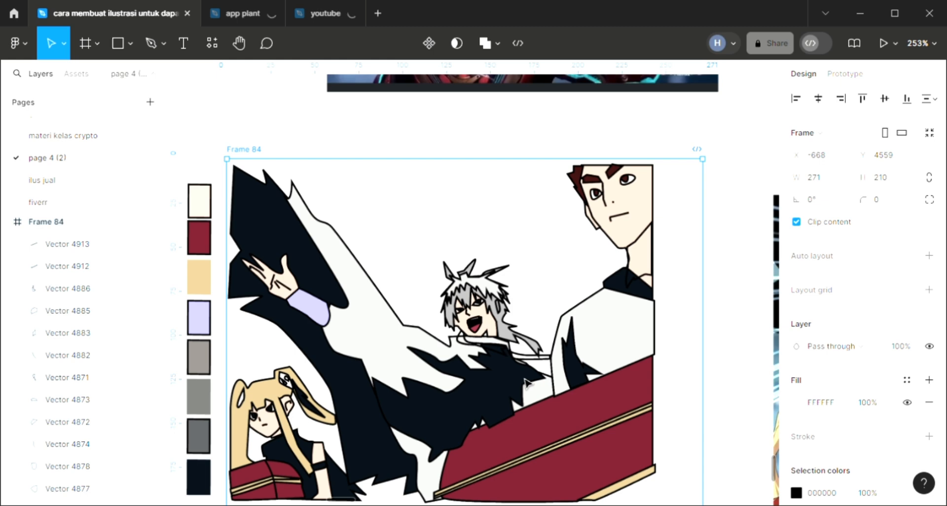
scroll(526, 382, down, 1)
scroll(527, 383, right, 1)
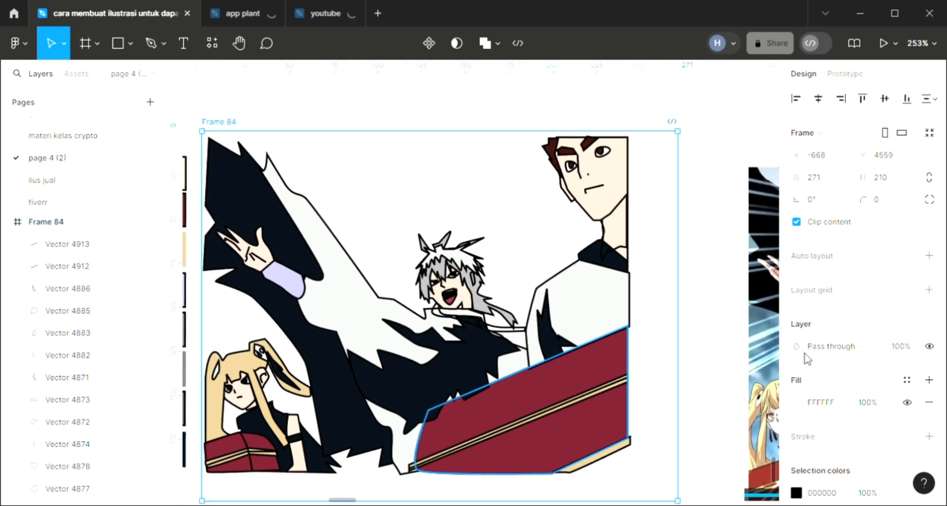
click(796, 402)
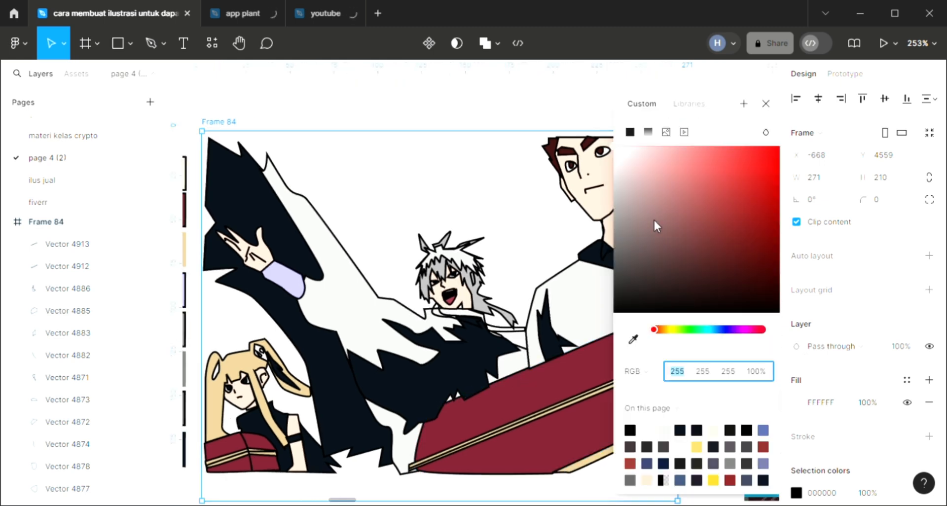
click(686, 167)
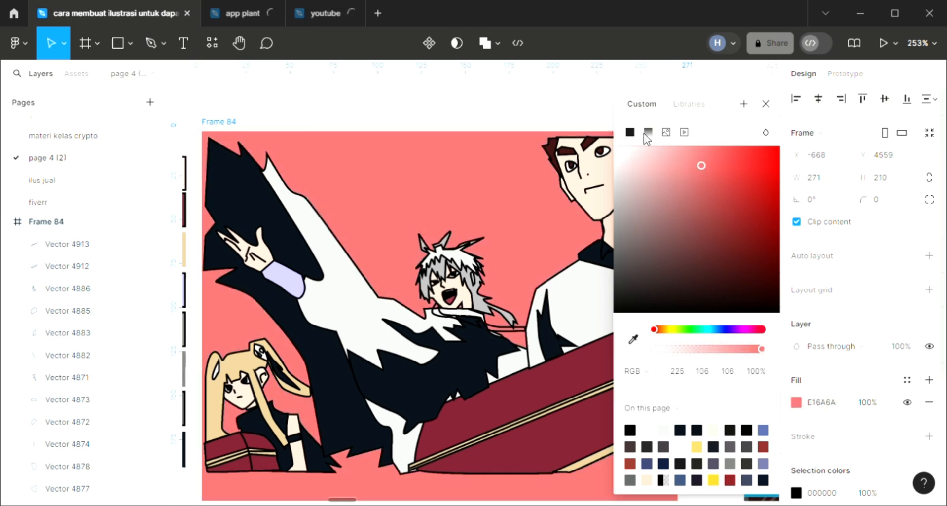
- Turn Frame 84's background into a linear gradient and set its 0% stop to the mint green 6AE1A1
click(648, 132)
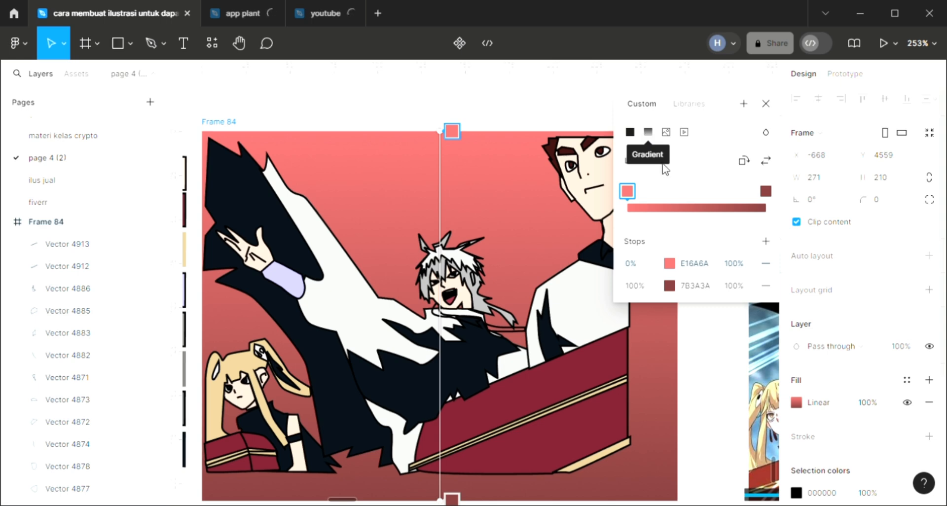
click(670, 263)
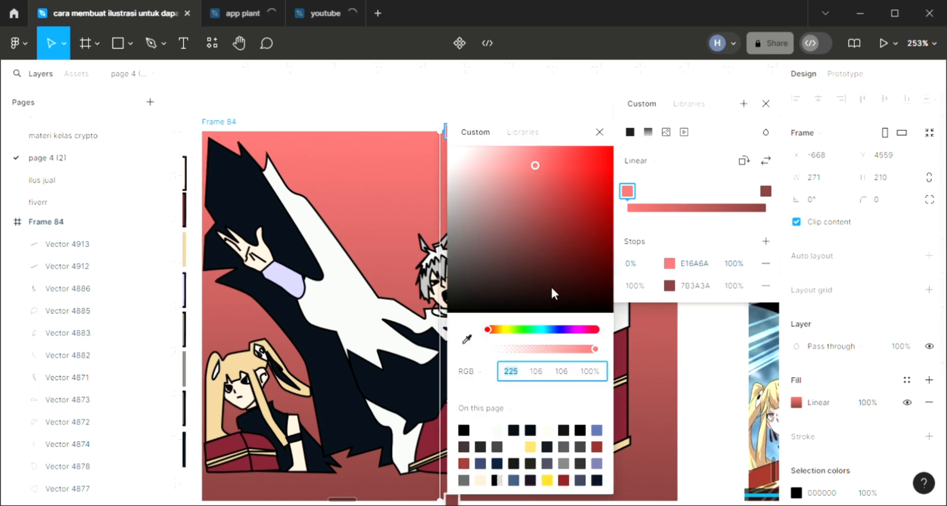
click(532, 331)
click(532, 331)
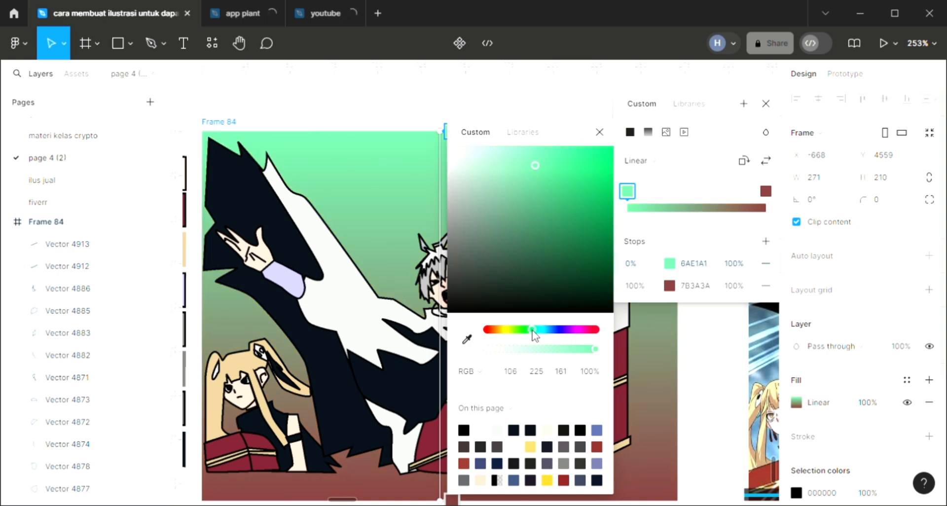
click(765, 104)
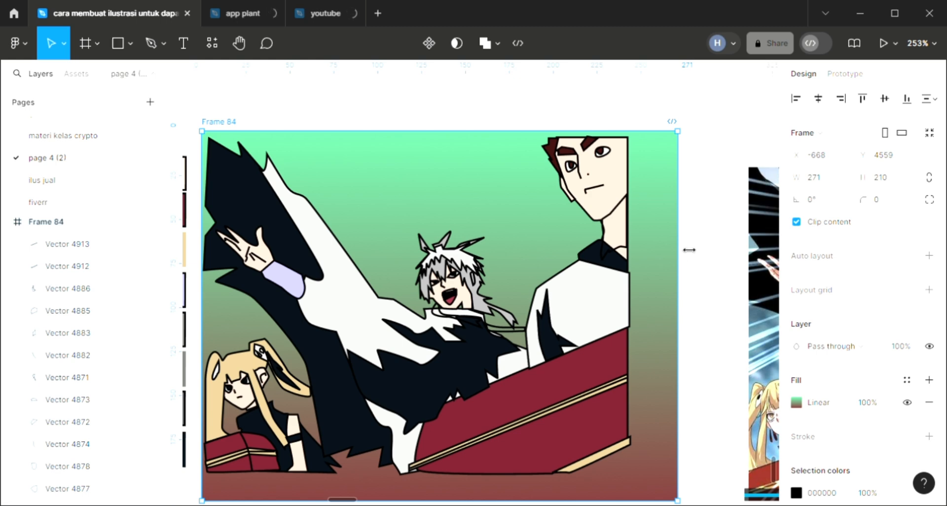
- Crop Frame 84 to 245 × 191 by trimming its right, top and bottom edges to the artwork
drag(669, 241, 640, 236)
scroll(640, 237, left, 3)
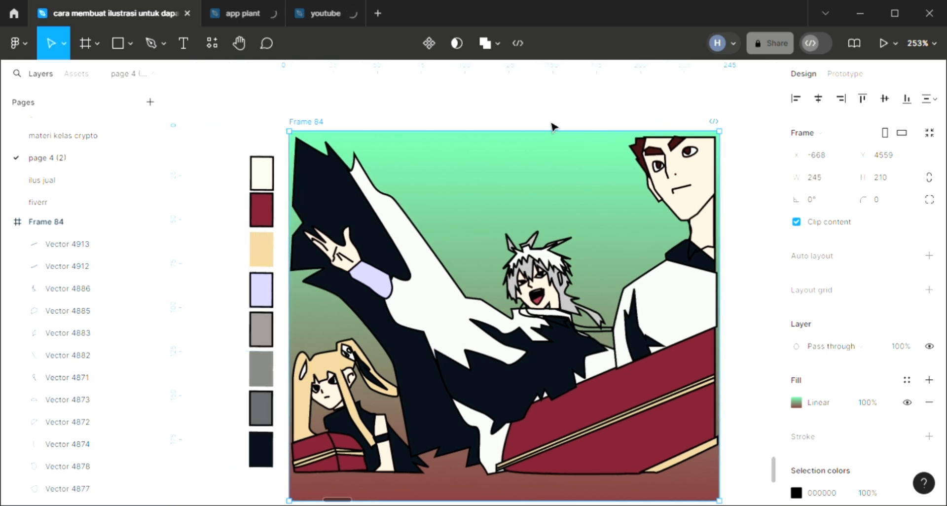
drag(560, 148, 560, 148)
scroll(542, 222, down, 2)
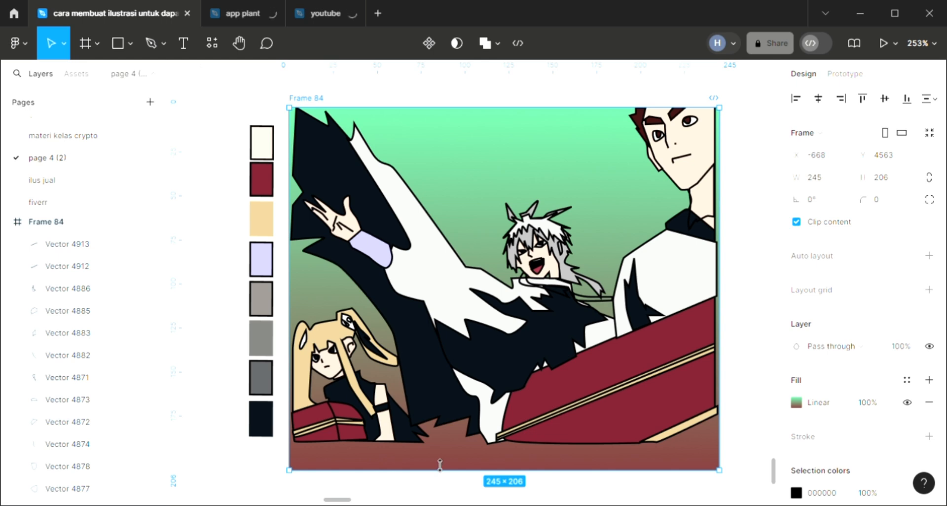
drag(440, 468, 436, 444)
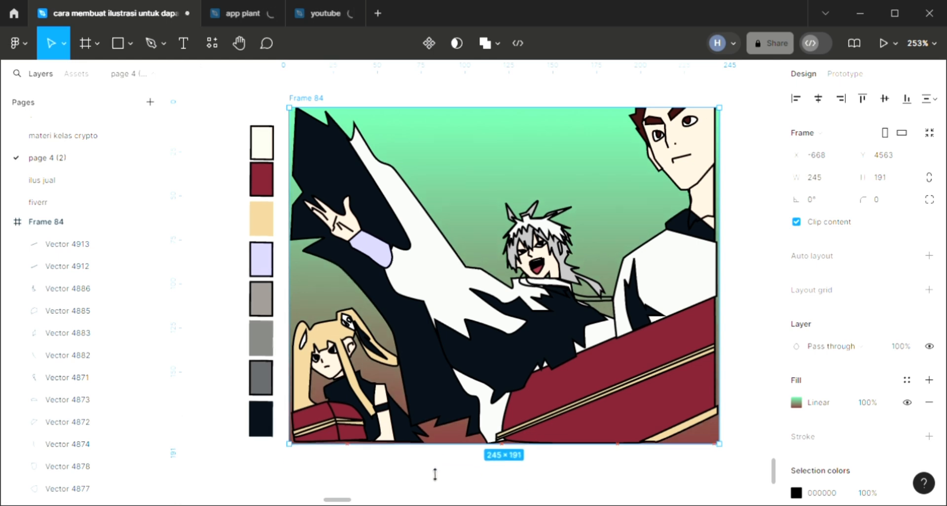
click(432, 479)
- Inspect the coloured illustration against its gradient background from edge to edge
scroll(446, 478, up, 1)
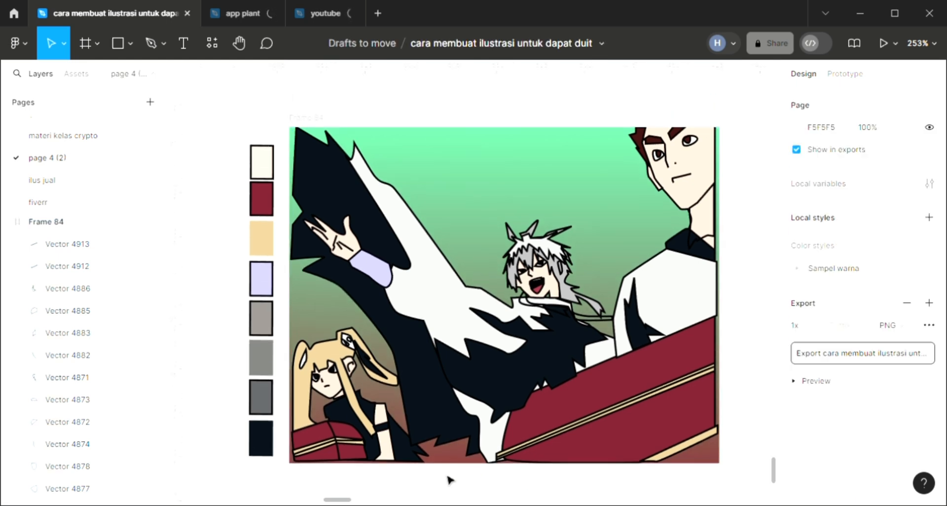
scroll(453, 480, up, 3)
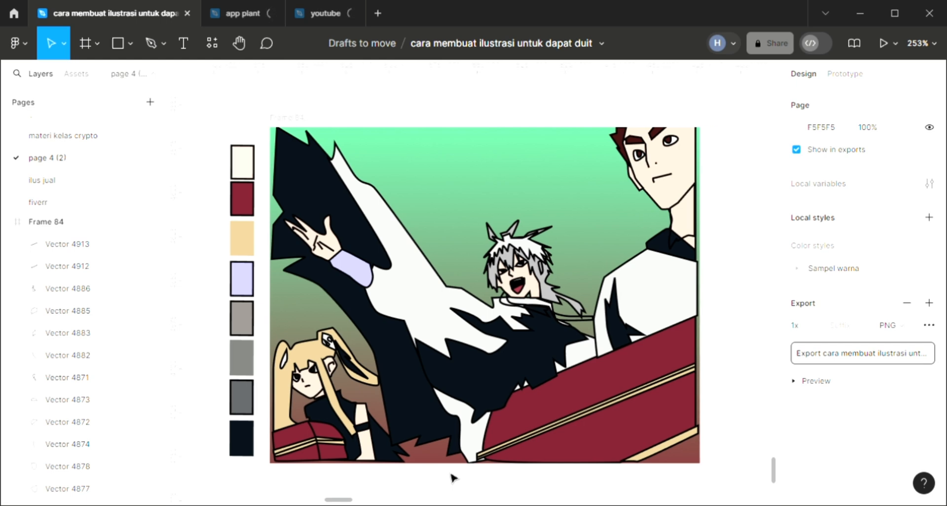
scroll(452, 479, up, 3)
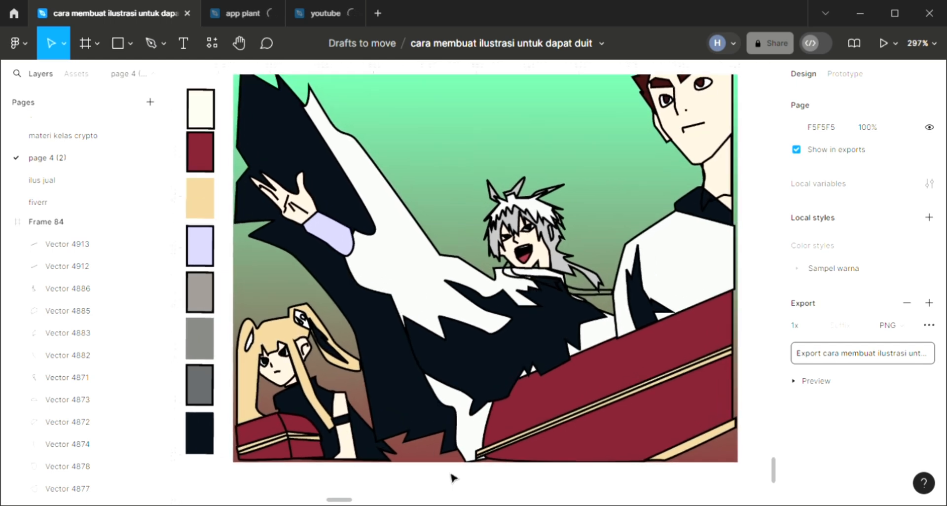
scroll(451, 477, right, 1)
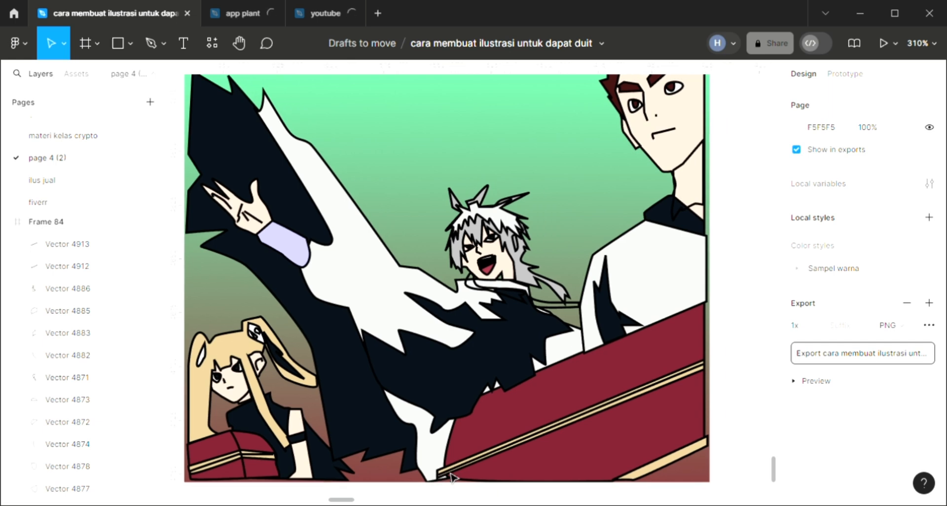
scroll(452, 477, up, 1)
scroll(459, 470, down, 1)
scroll(459, 470, up, 1)
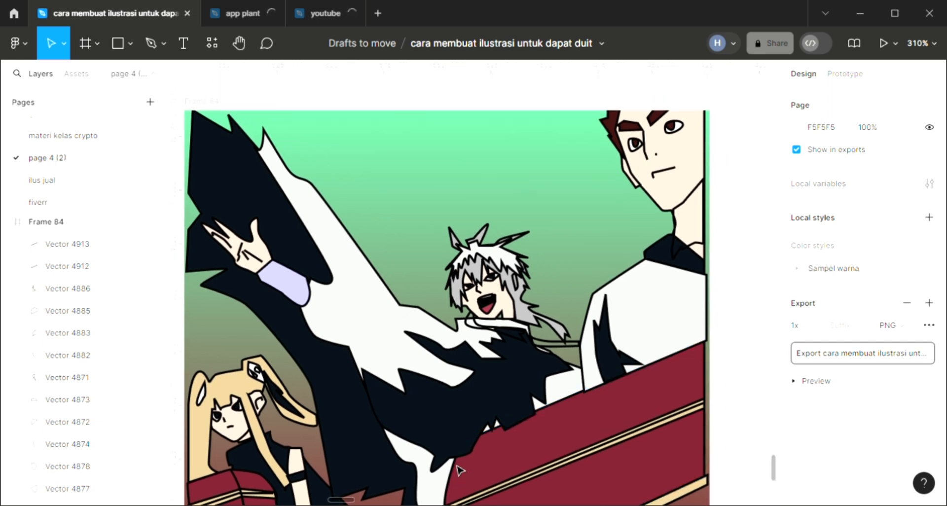
scroll(459, 470, left, 2)
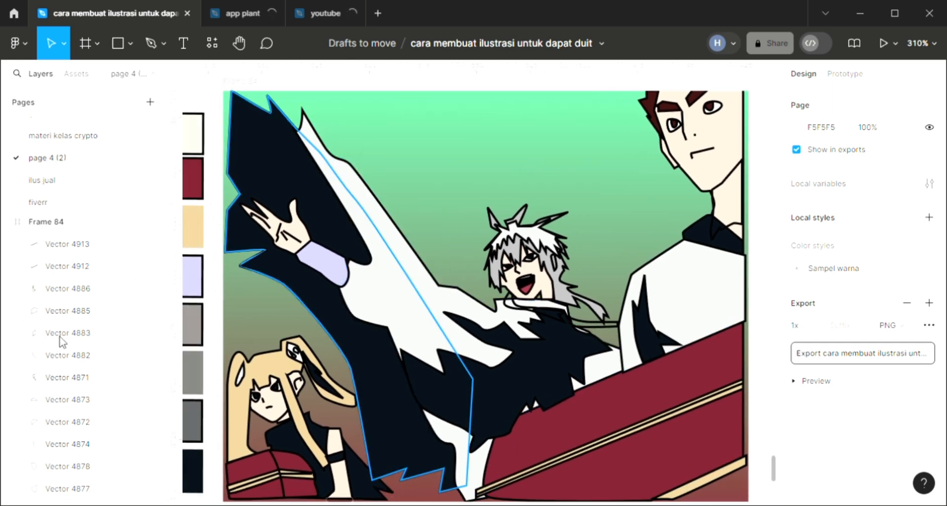